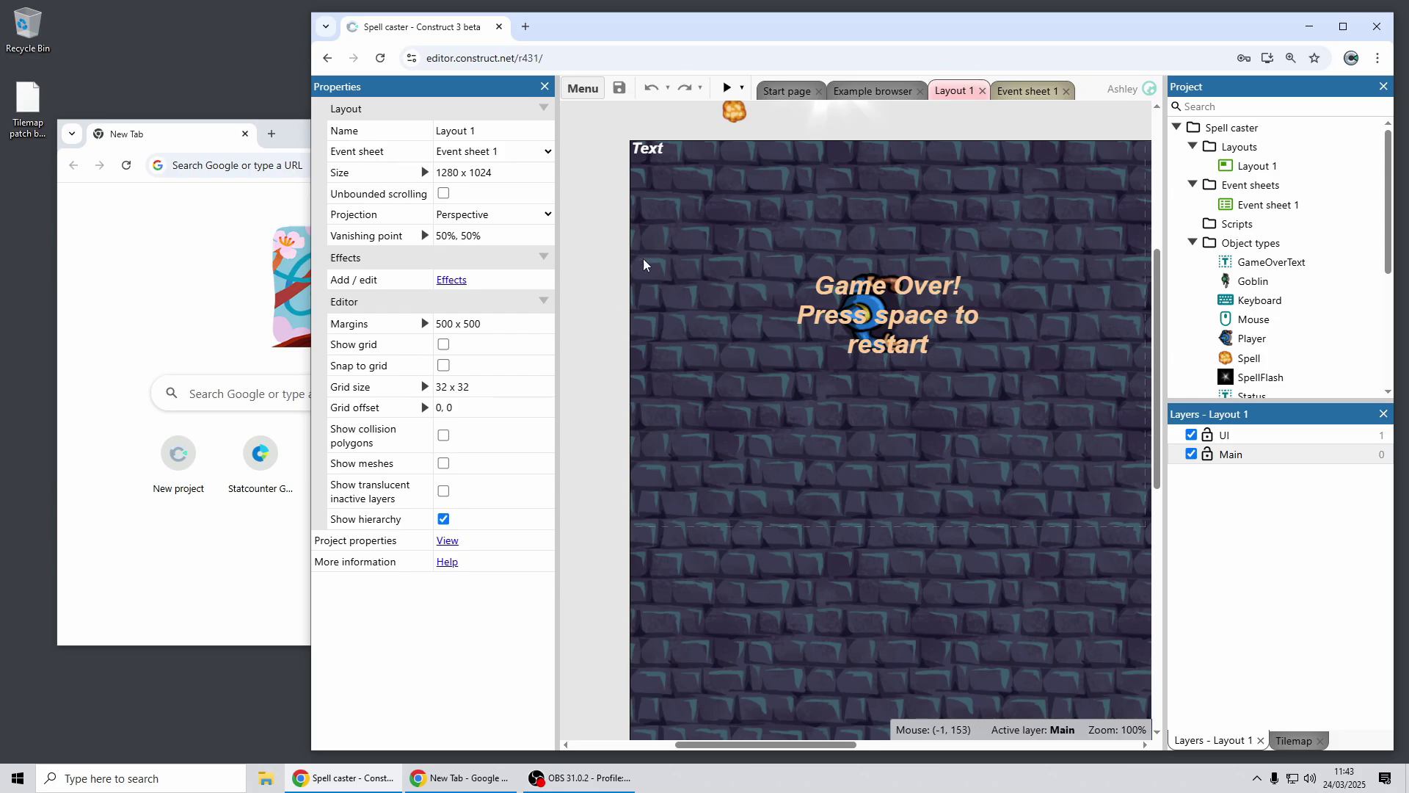
# Step: Start a Remote preview of Spell caster from the Play dropdown and copy its preview URL
pyautogui.click(742, 87)
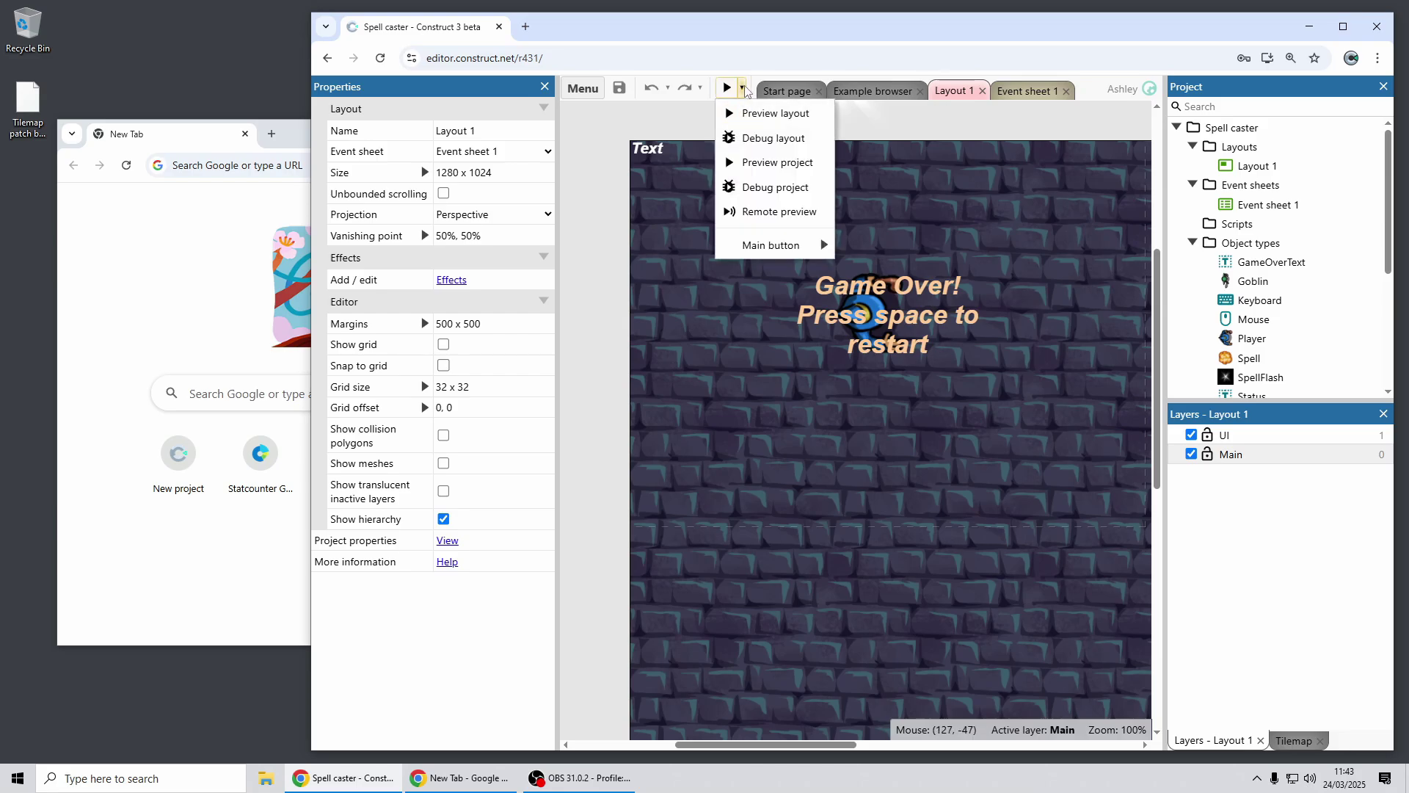
pyautogui.click(812, 214)
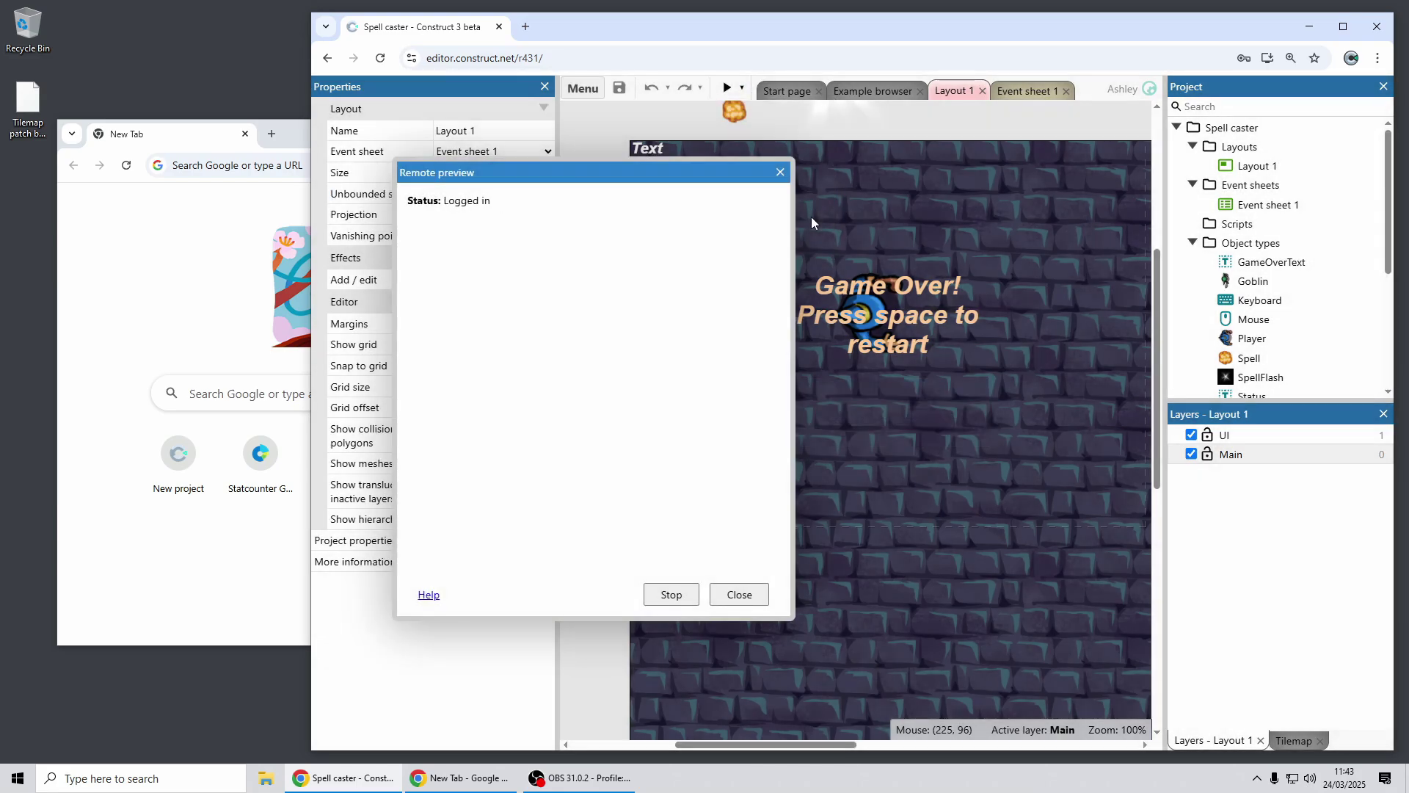
pyautogui.moveTo(874, 170); pyautogui.dragTo(954, 180)
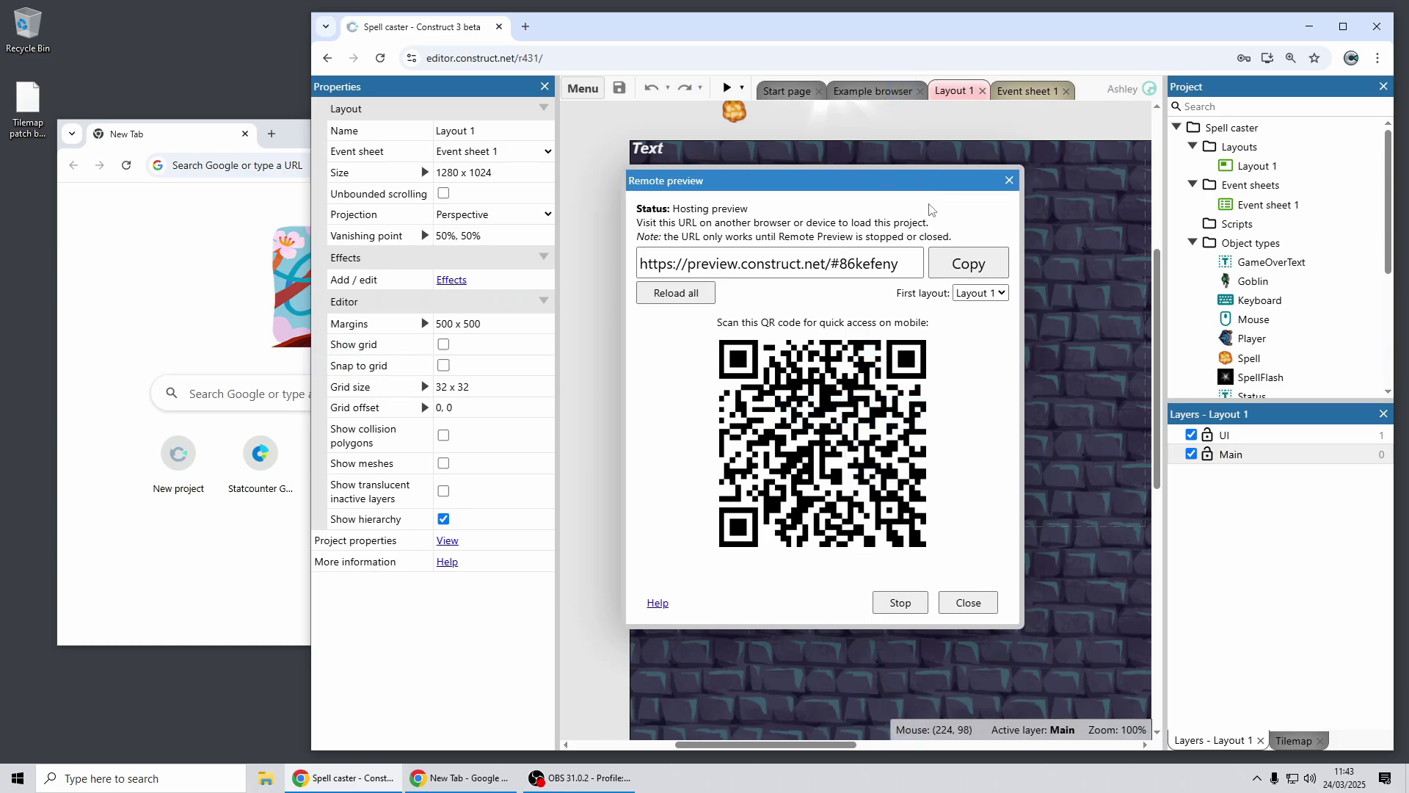
pyautogui.click(976, 272)
pyautogui.hotkey('ctrl', 'c')
# Step: Load the copied remote preview URL in the empty Chrome window
pyautogui.click(273, 170)
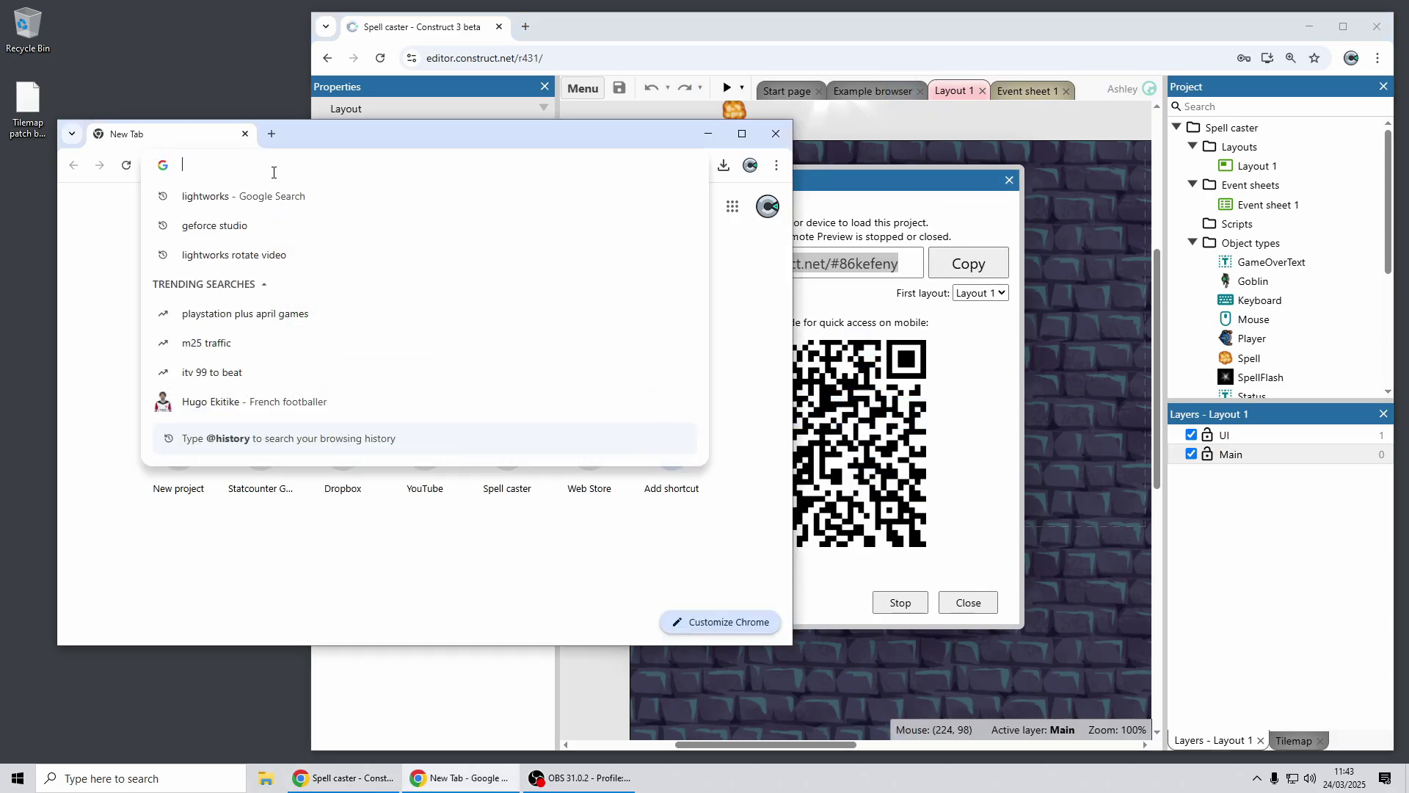
pyautogui.hotkey('ctrl', 'v')
pyautogui.press('Return')
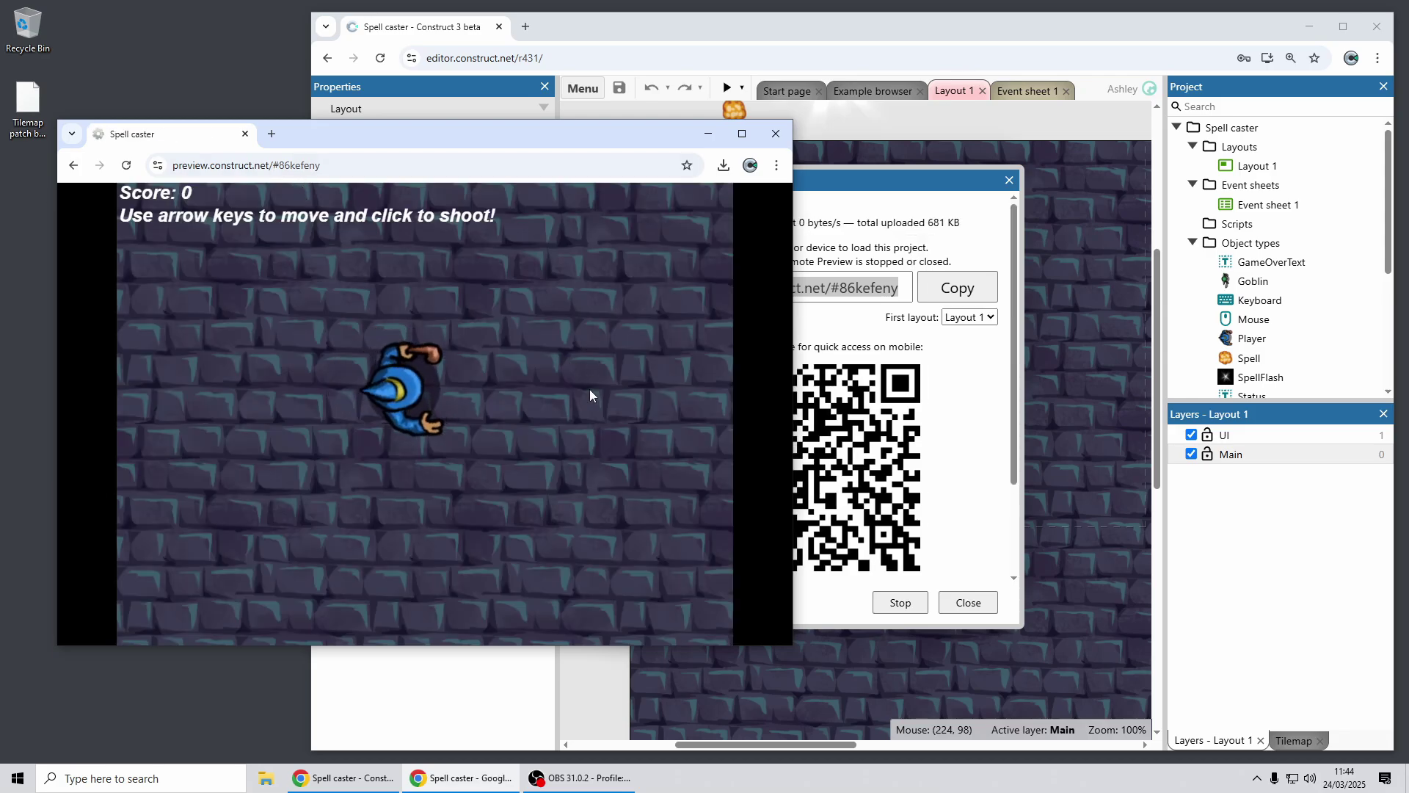
# Step: Play Spell caster, moving the wizard and shooting goblins to a score of 160, then close the window
pyautogui.click(526, 455)
pyautogui.press('Down')
pyautogui.press('Right')
pyautogui.click(457, 544)
pyautogui.click(600, 512)
pyautogui.click(554, 543)
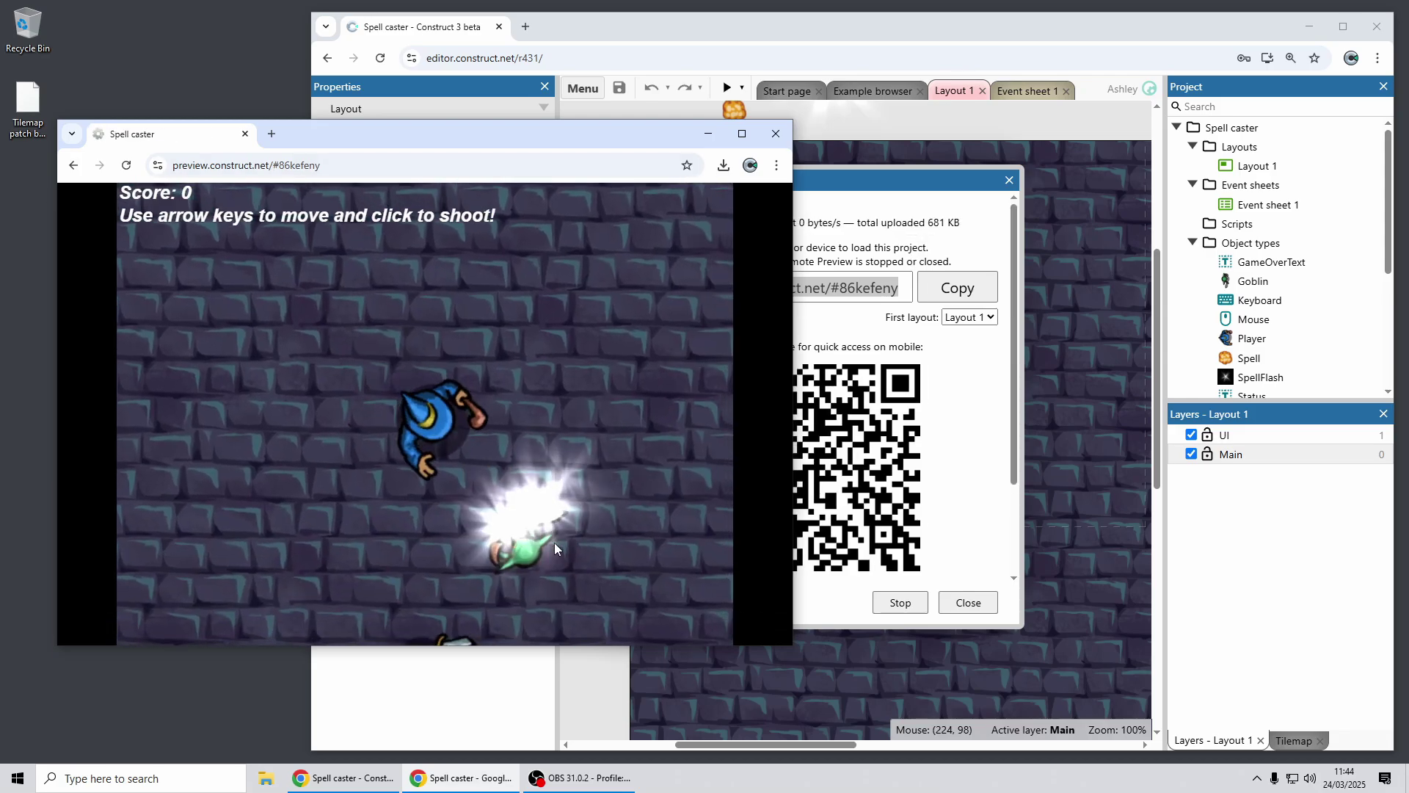
pyautogui.press('Up')
pyautogui.press('Left')
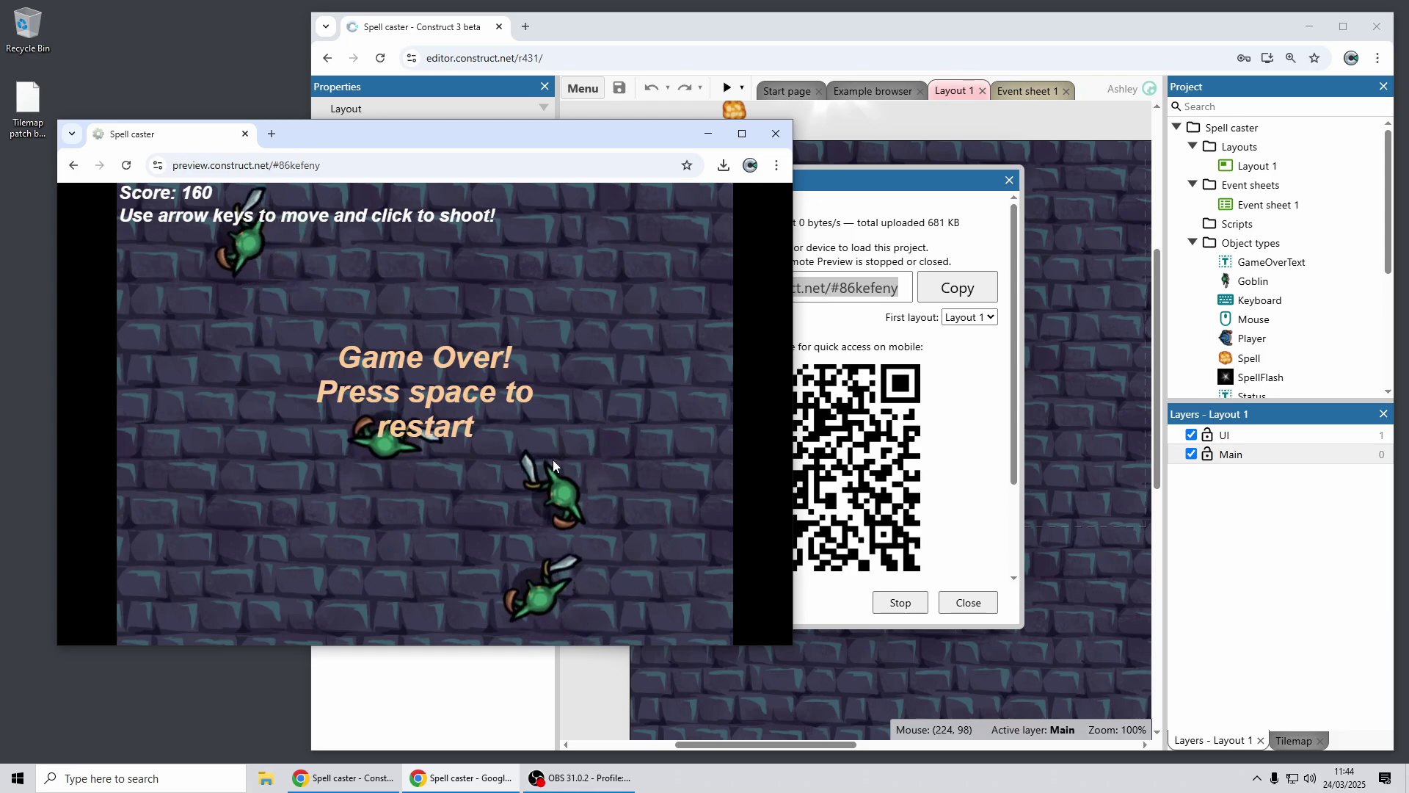
pyautogui.click(775, 133)
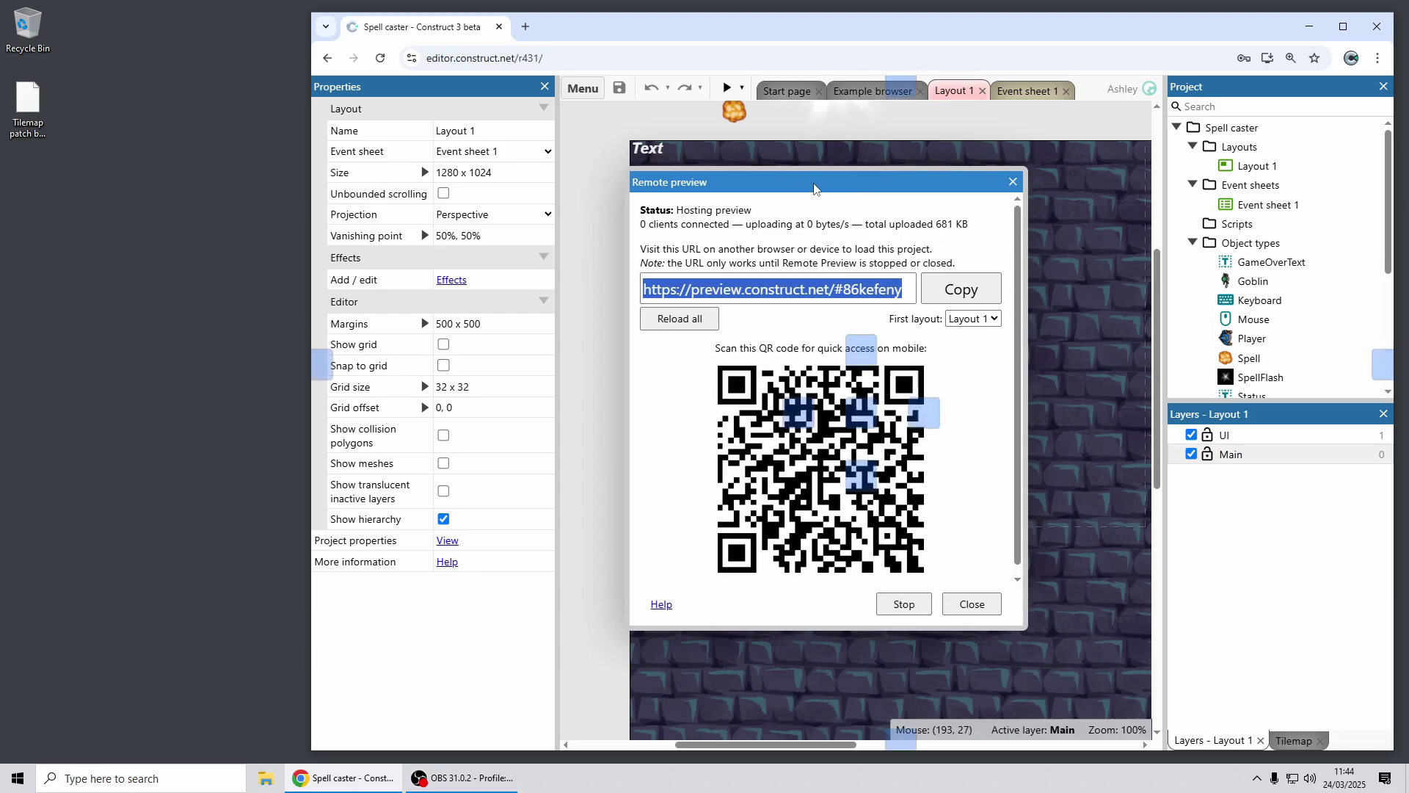
# Step: Dock the Remote preview dialog into the editor's side panel area
pyautogui.moveTo(800, 186)
pyautogui.mouseDown()
pyautogui.moveTo(910, 200)
pyautogui.moveTo(824, 184)
pyautogui.mouseUp()
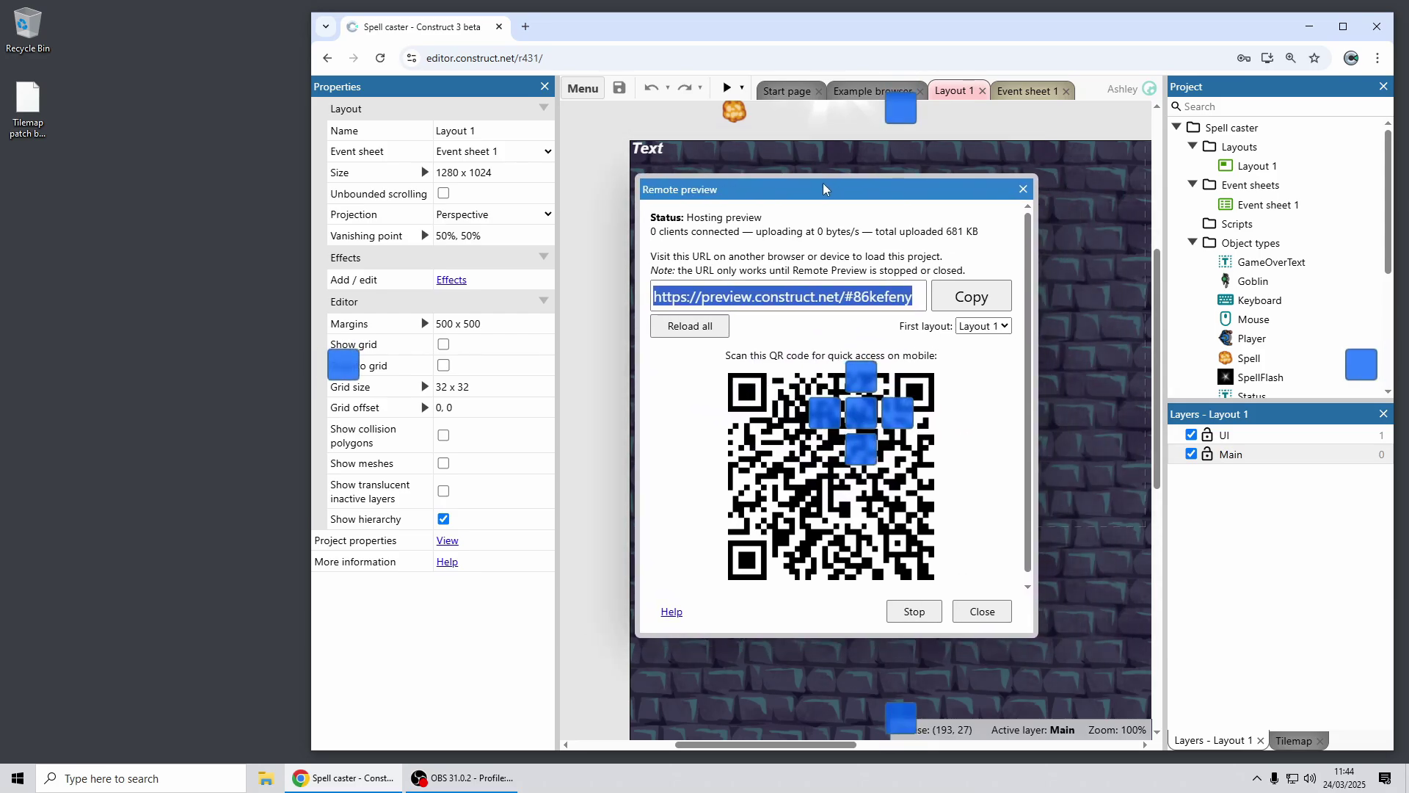
pyautogui.moveTo(824, 189); pyautogui.dragTo(1284, 578)
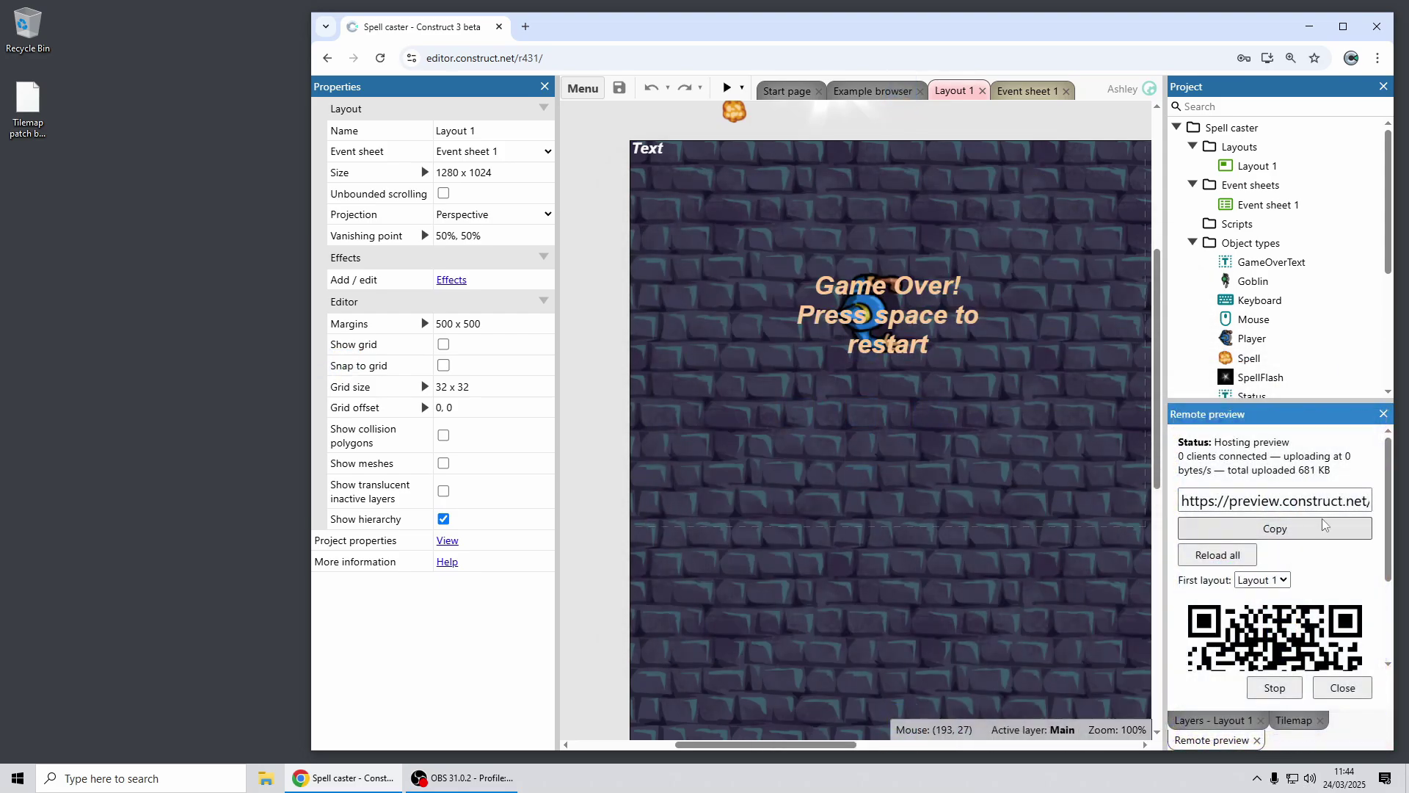
pyautogui.scroll(-2, 1323, 518)
pyautogui.scroll(3, 1329, 533)
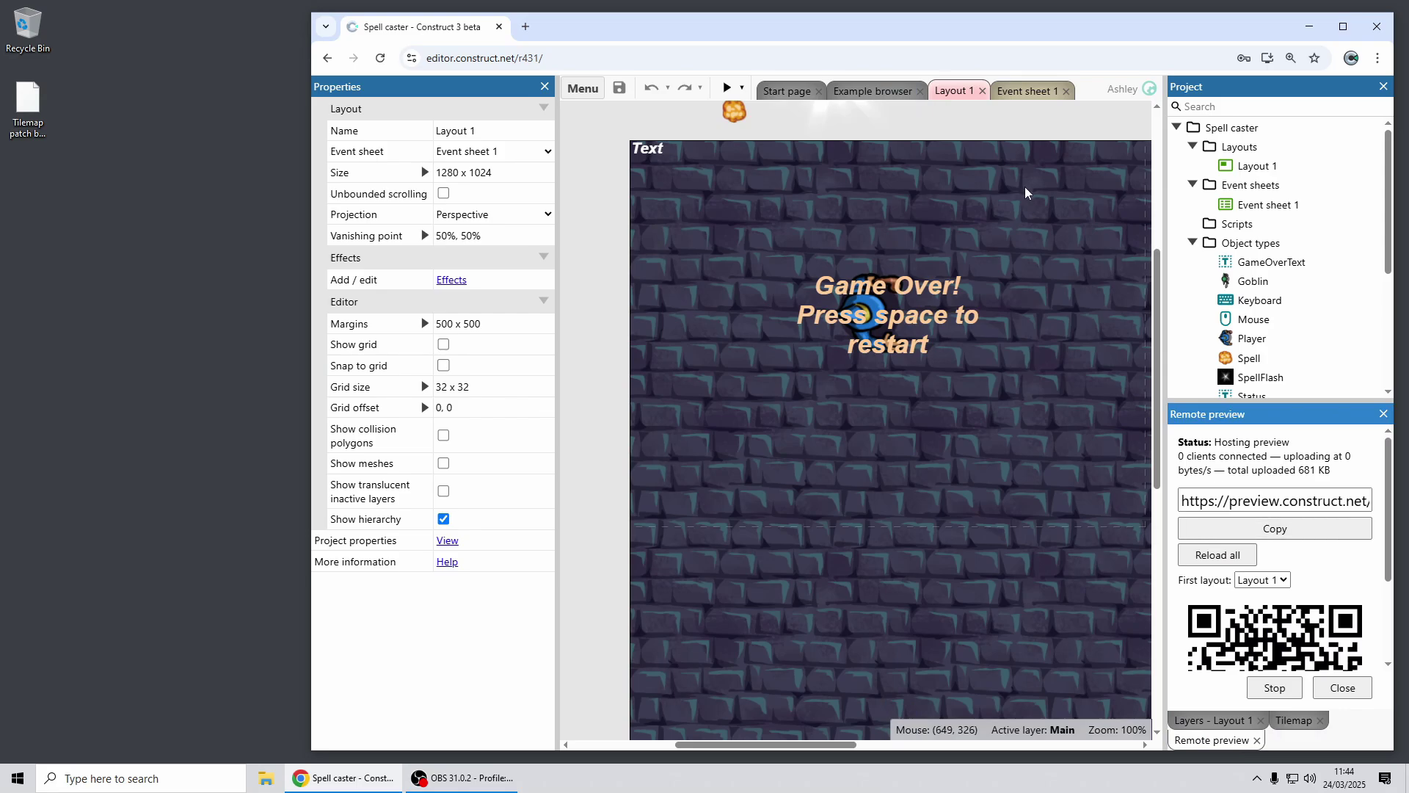
# Step: View Event sheet 1, inspect the Status Set text action unchanged, and float the Remote preview panel
pyautogui.click(1023, 95)
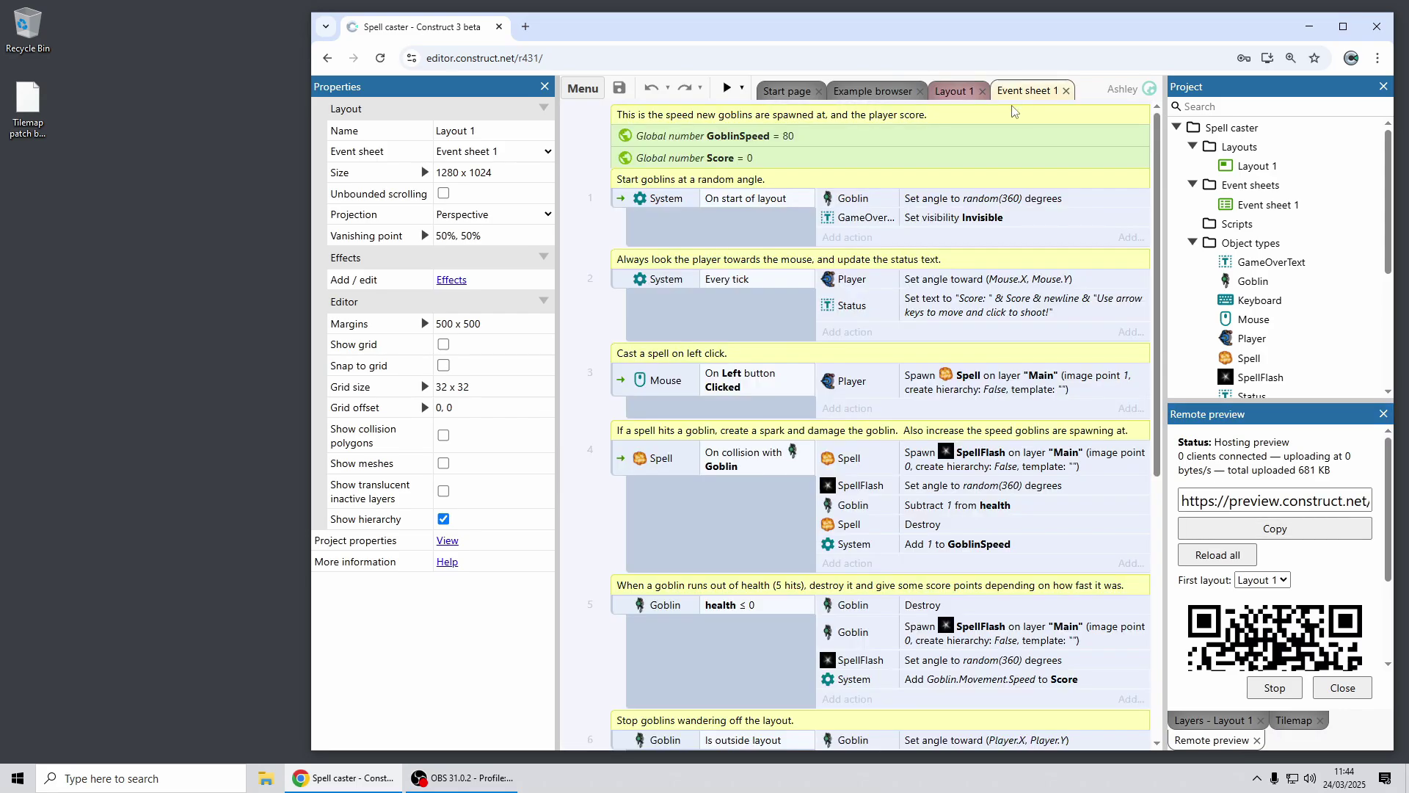
pyautogui.doubleClick(990, 315)
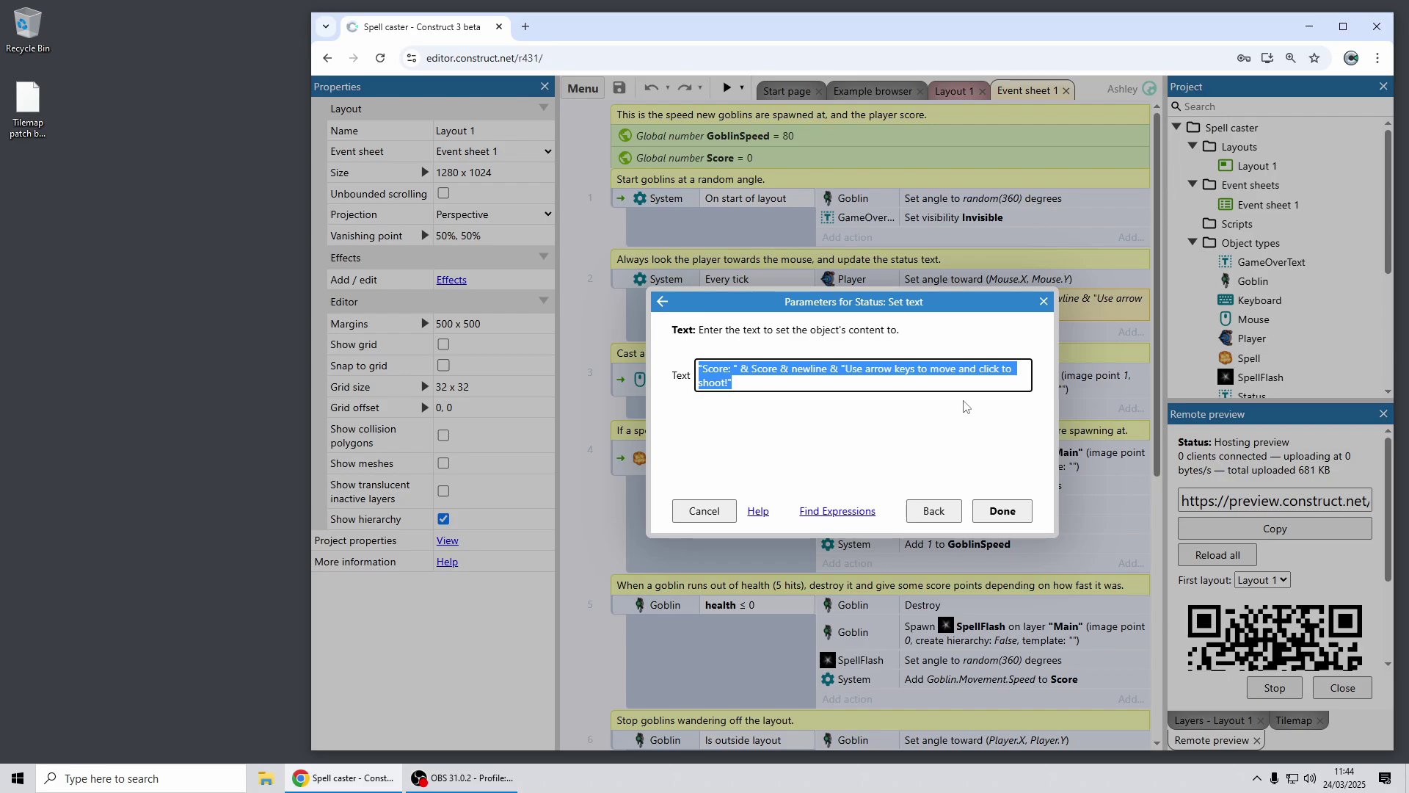
pyautogui.click(1021, 514)
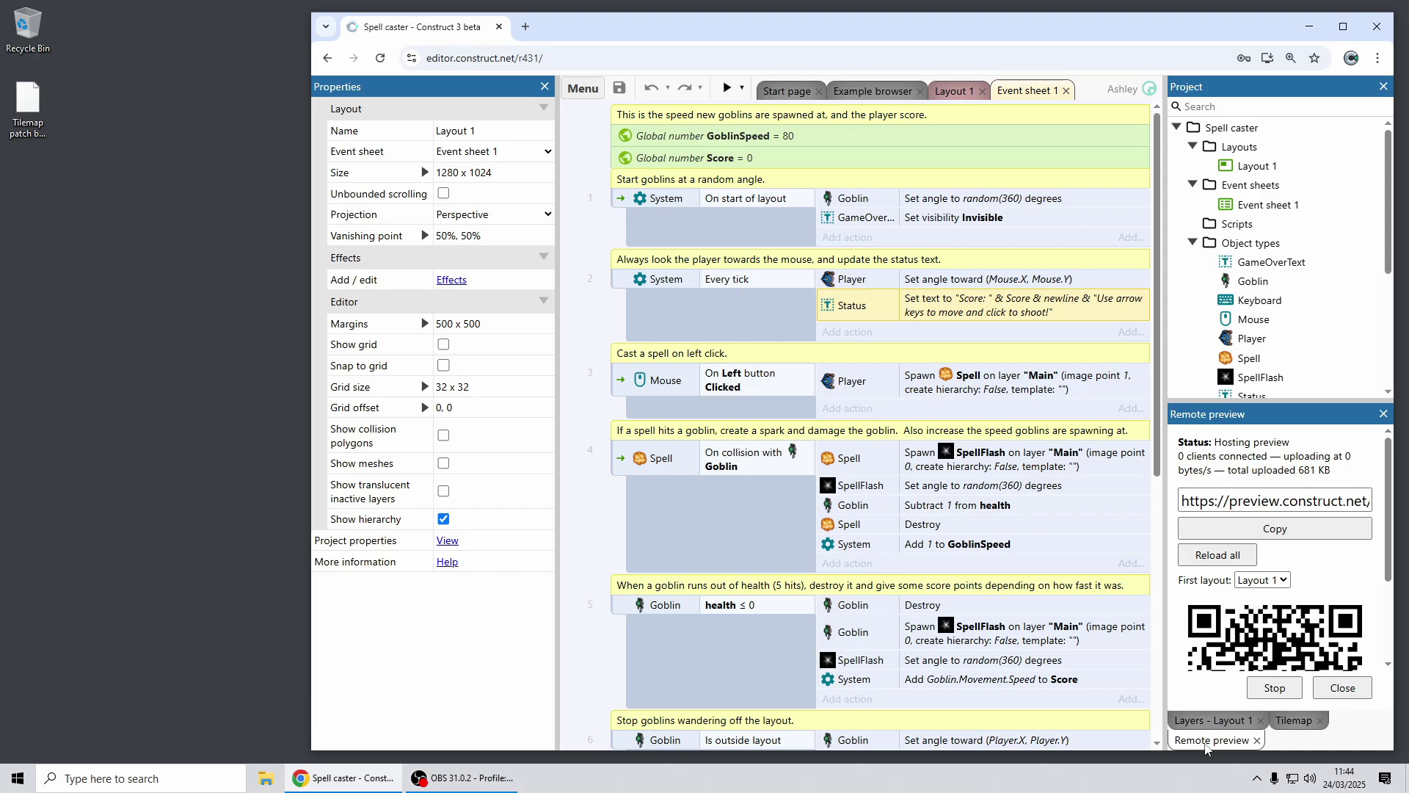
pyautogui.moveTo(1209, 741); pyautogui.dragTo(729, 159)
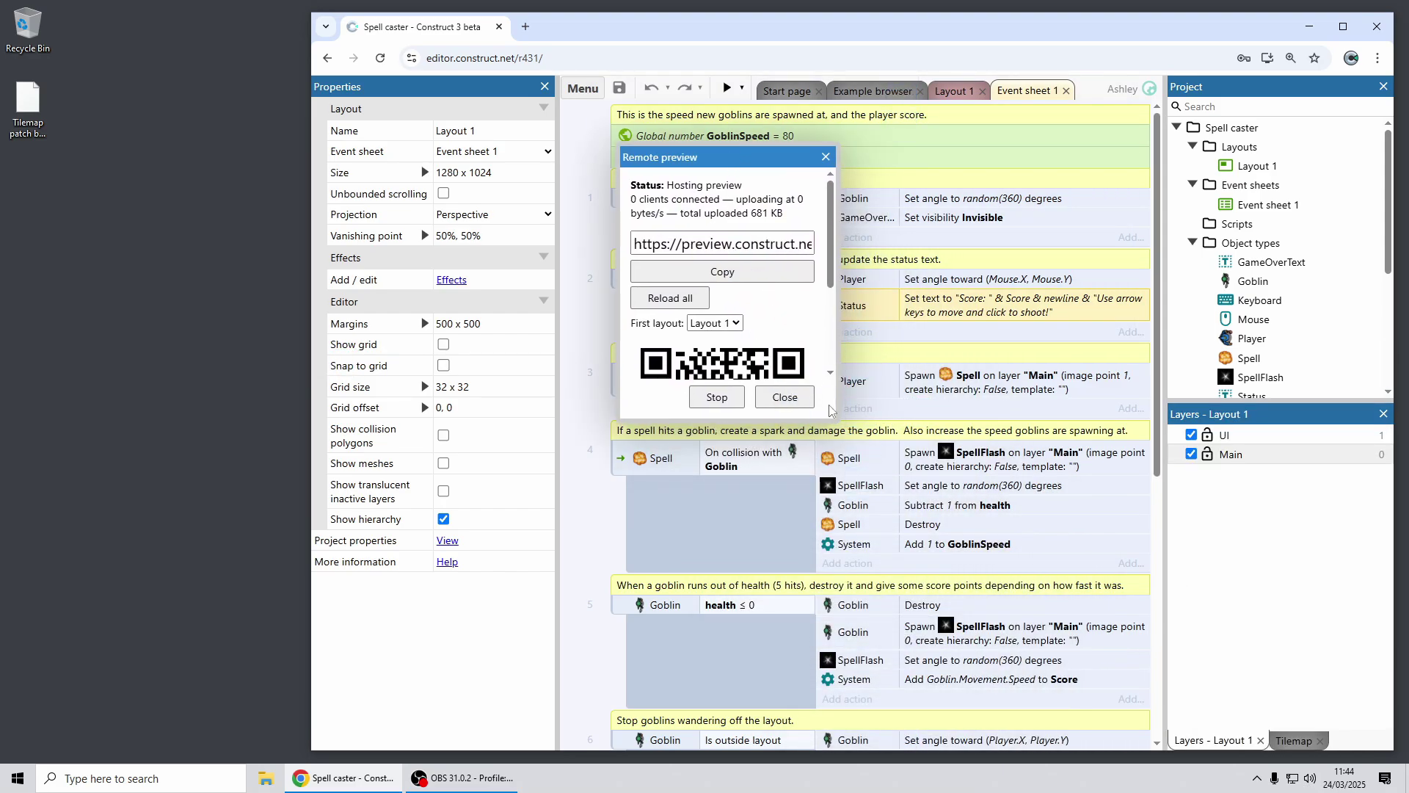
# Step: Enlarge the floating Remote preview panel, dock it as a tab, undock it, then close it
pyautogui.moveTo(834, 420); pyautogui.dragTo(807, 610)
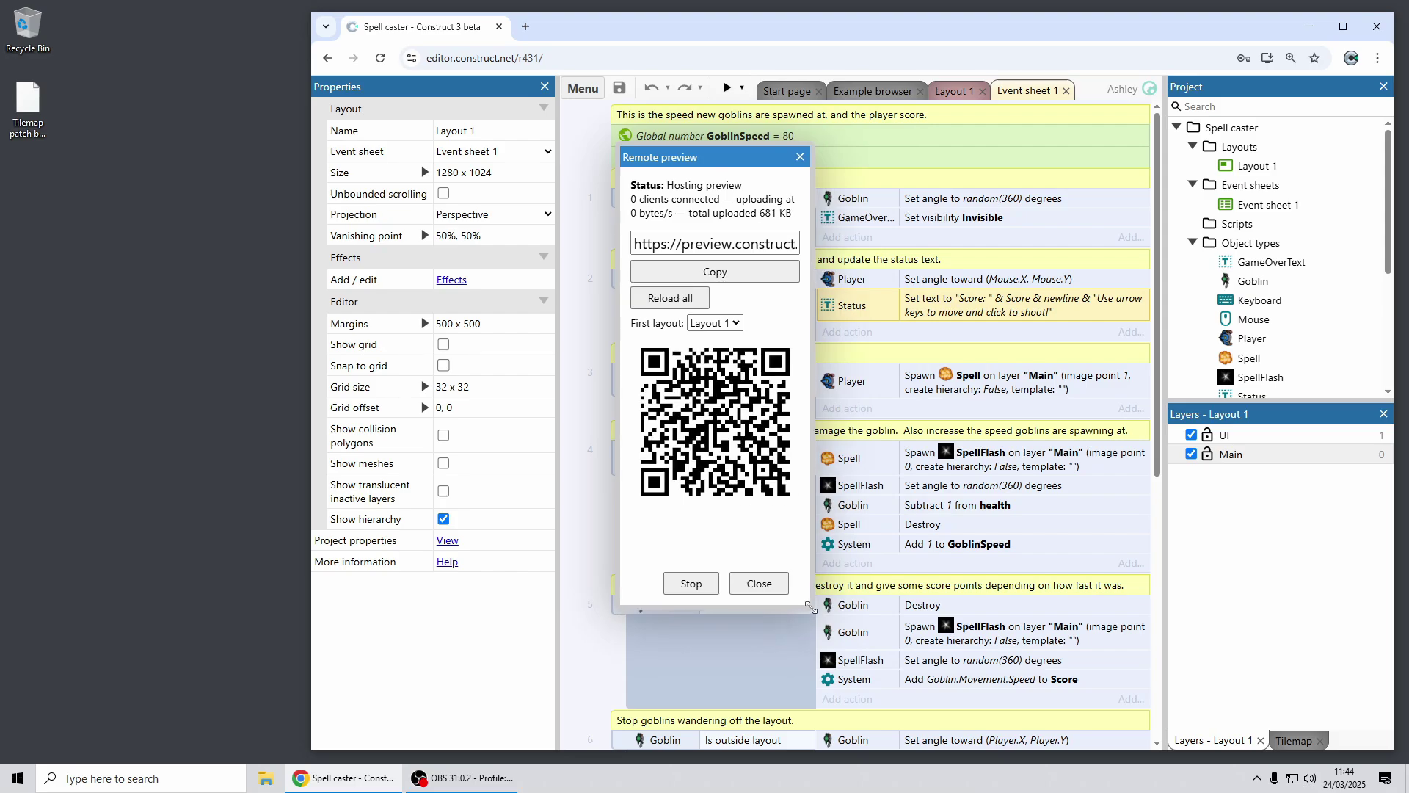
pyautogui.moveTo(763, 167); pyautogui.dragTo(449, 446)
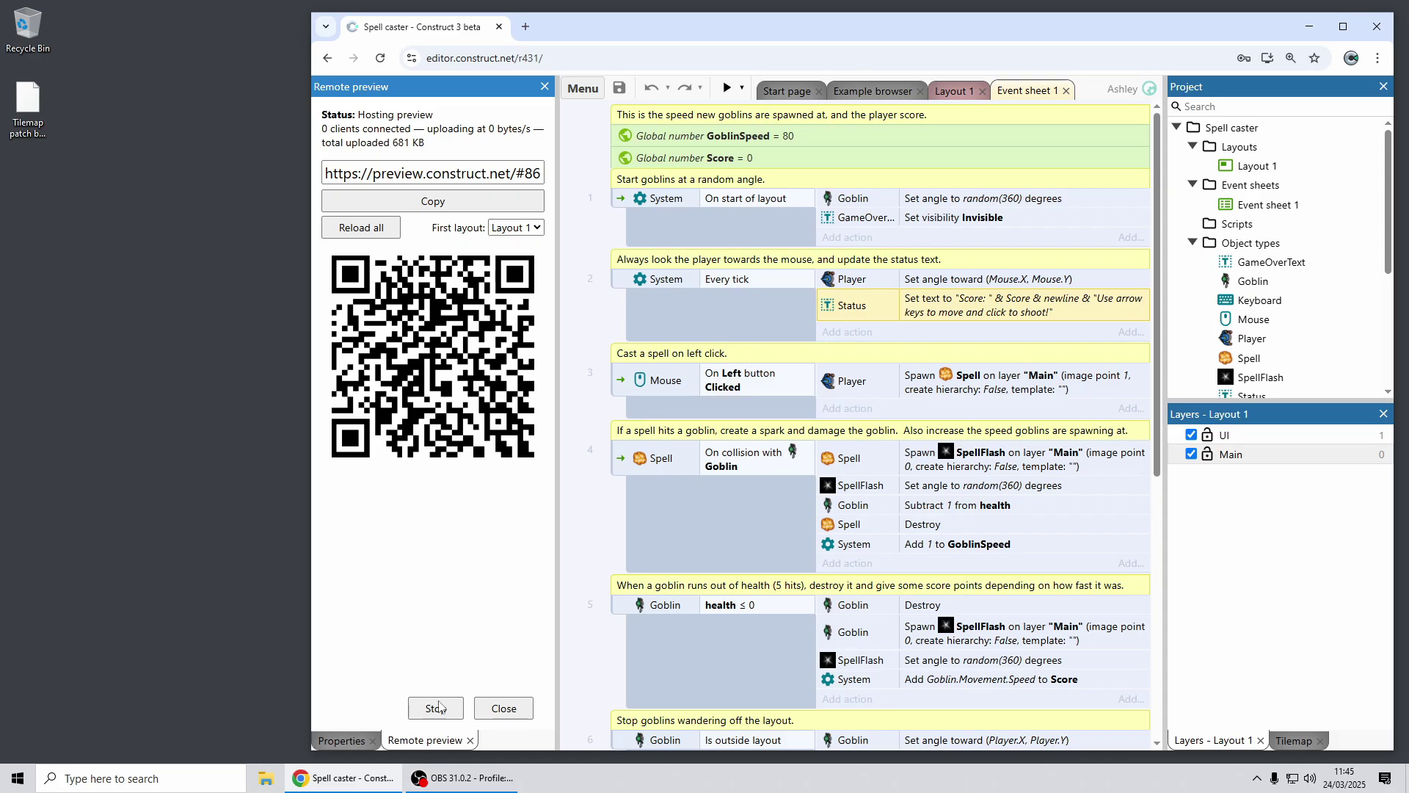
pyautogui.moveTo(438, 747); pyautogui.dragTo(1063, 494)
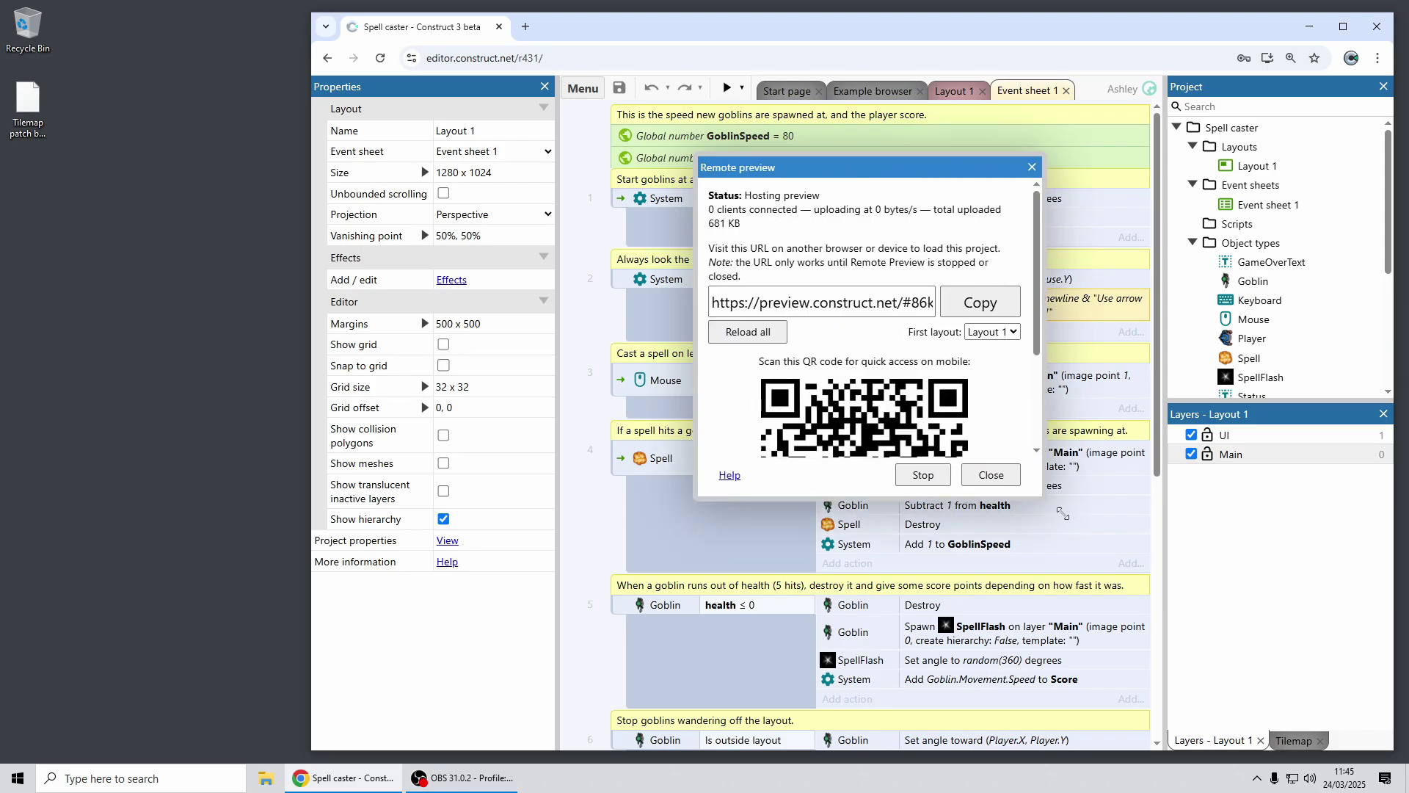
pyautogui.click(1060, 167)
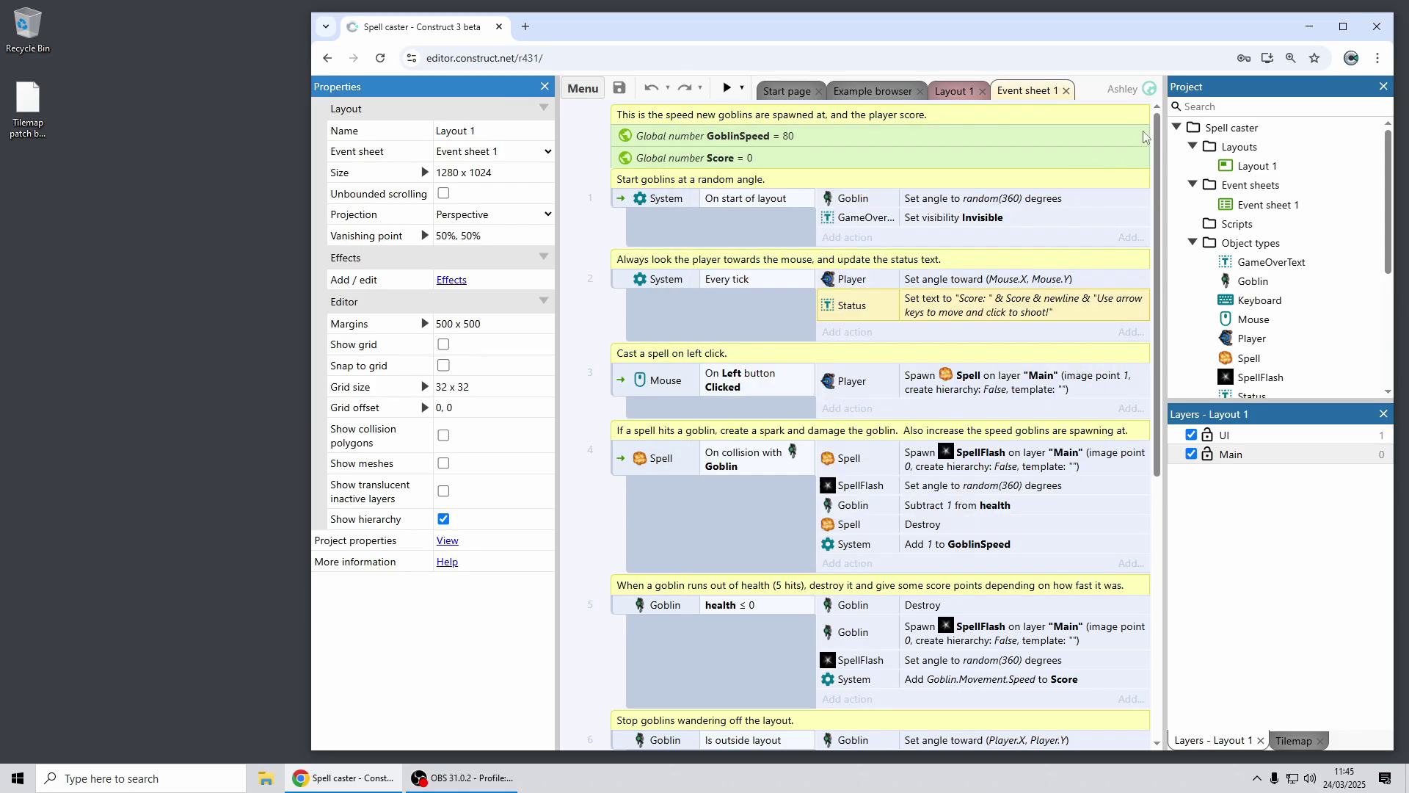
# Step: Close the Spell caster project and open Tilemap patch brush.c3p in its place
pyautogui.rightClick(1231, 127)
pyautogui.click(1283, 294)
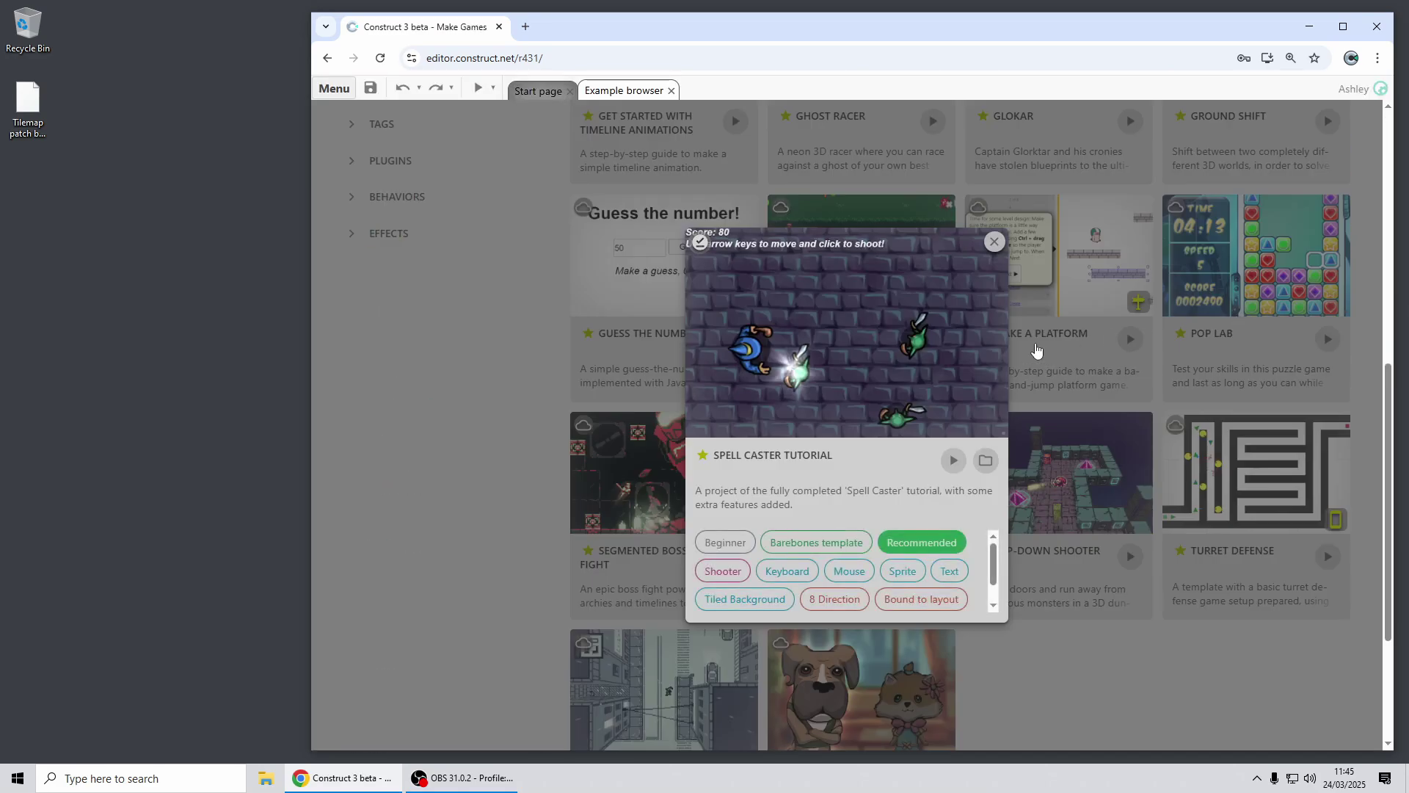
pyautogui.click(994, 242)
pyautogui.click(30, 107)
pyautogui.moveTo(30, 106); pyautogui.dragTo(814, 484)
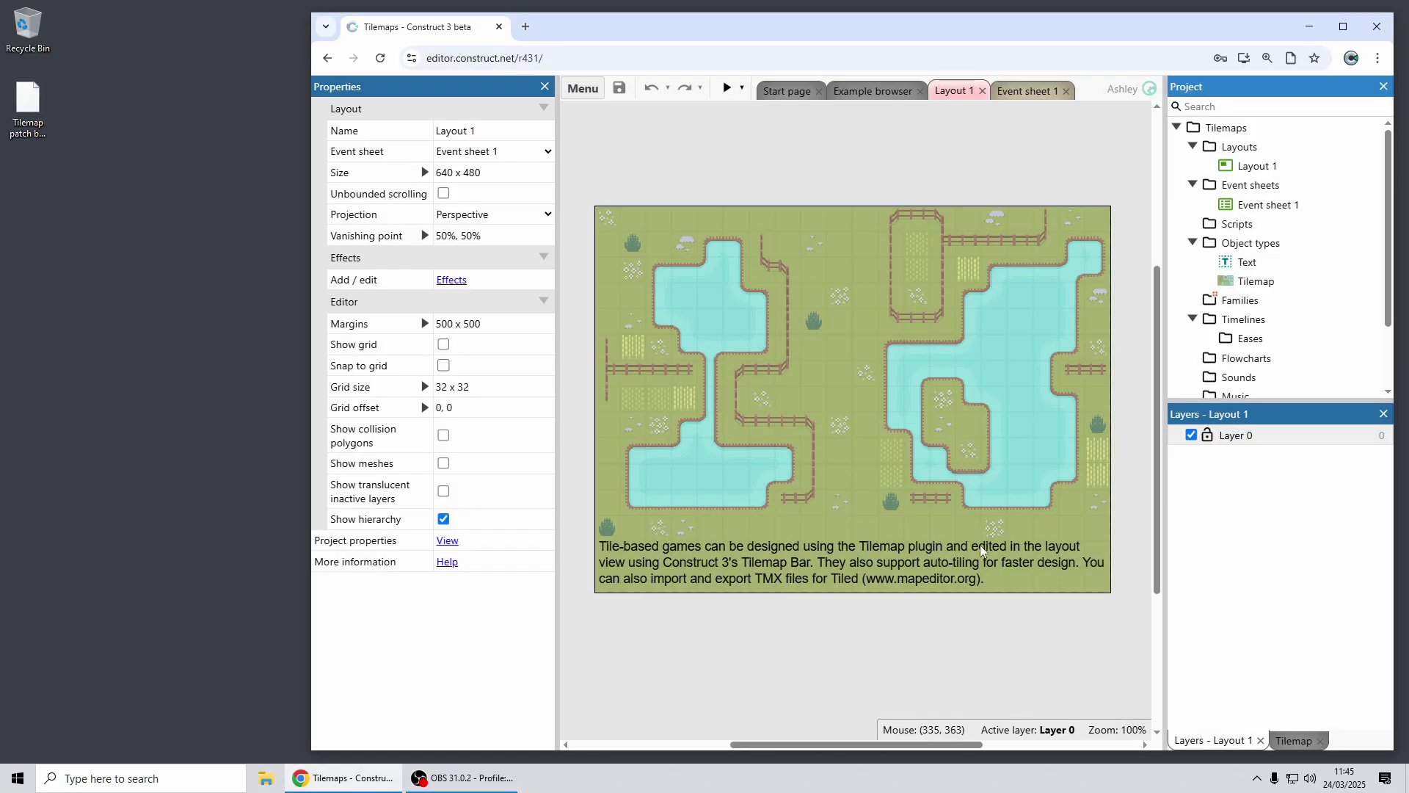
# Step: Select the tilemap in the Tilemap bar and open the patch brush editor showing Brush 0
pyautogui.click(1294, 741)
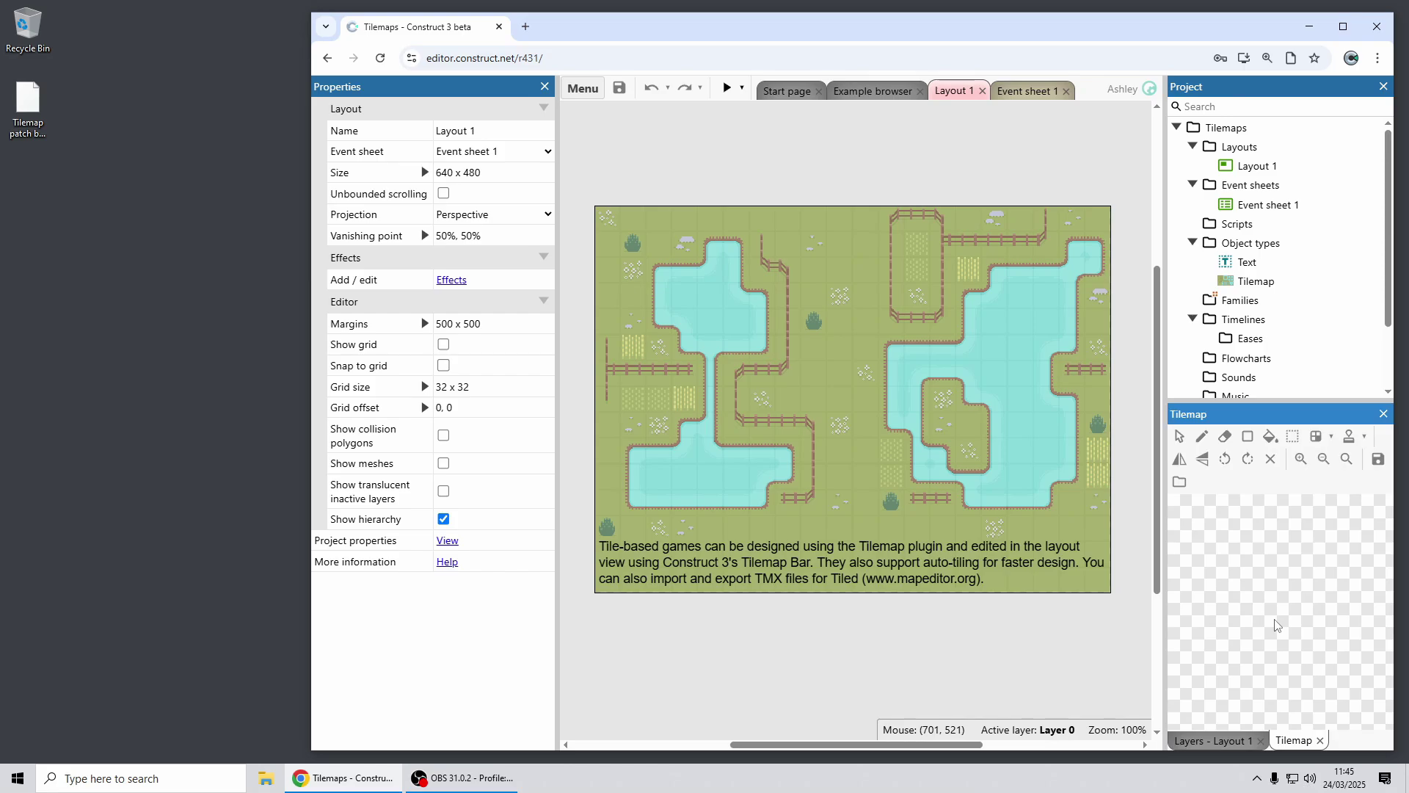
pyautogui.click(834, 346)
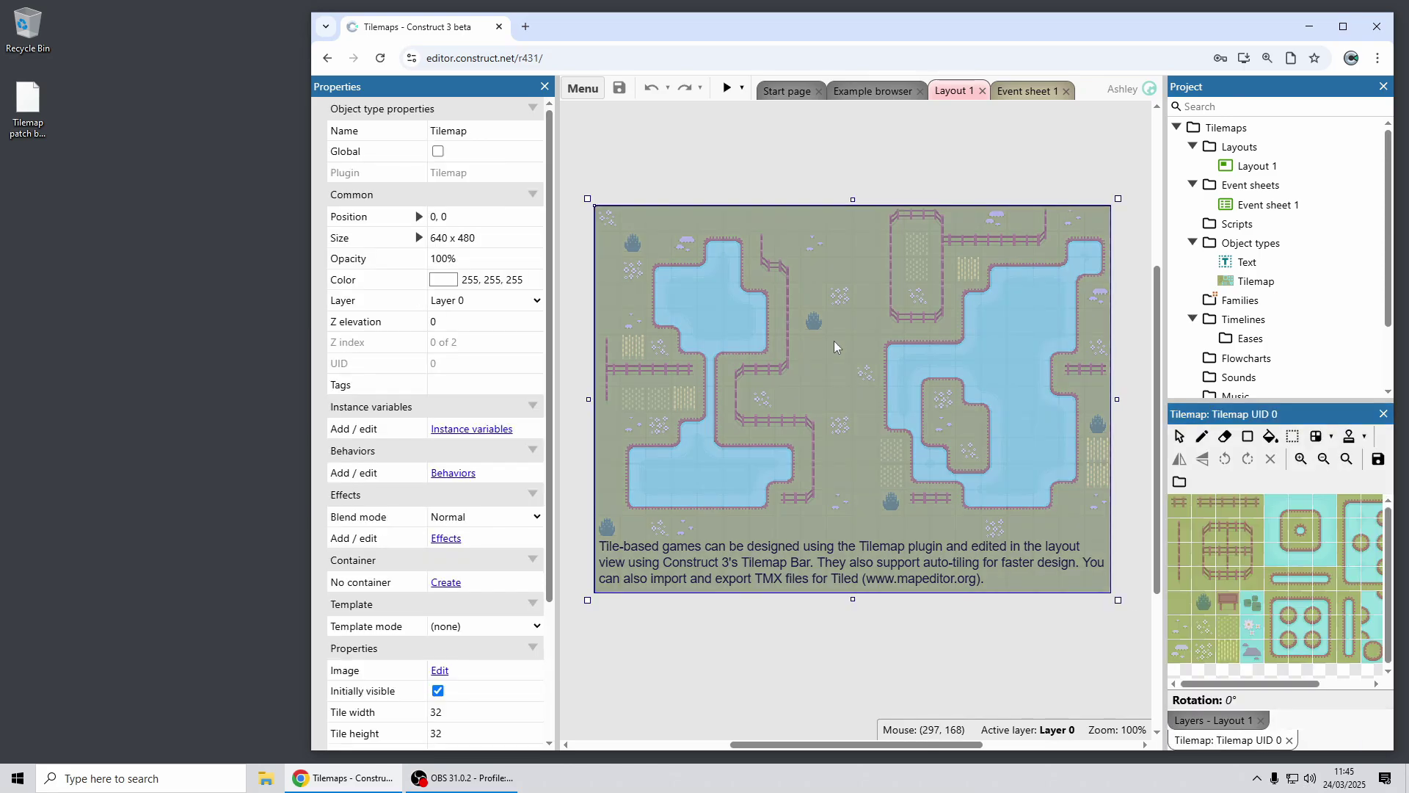
pyautogui.click(1365, 436)
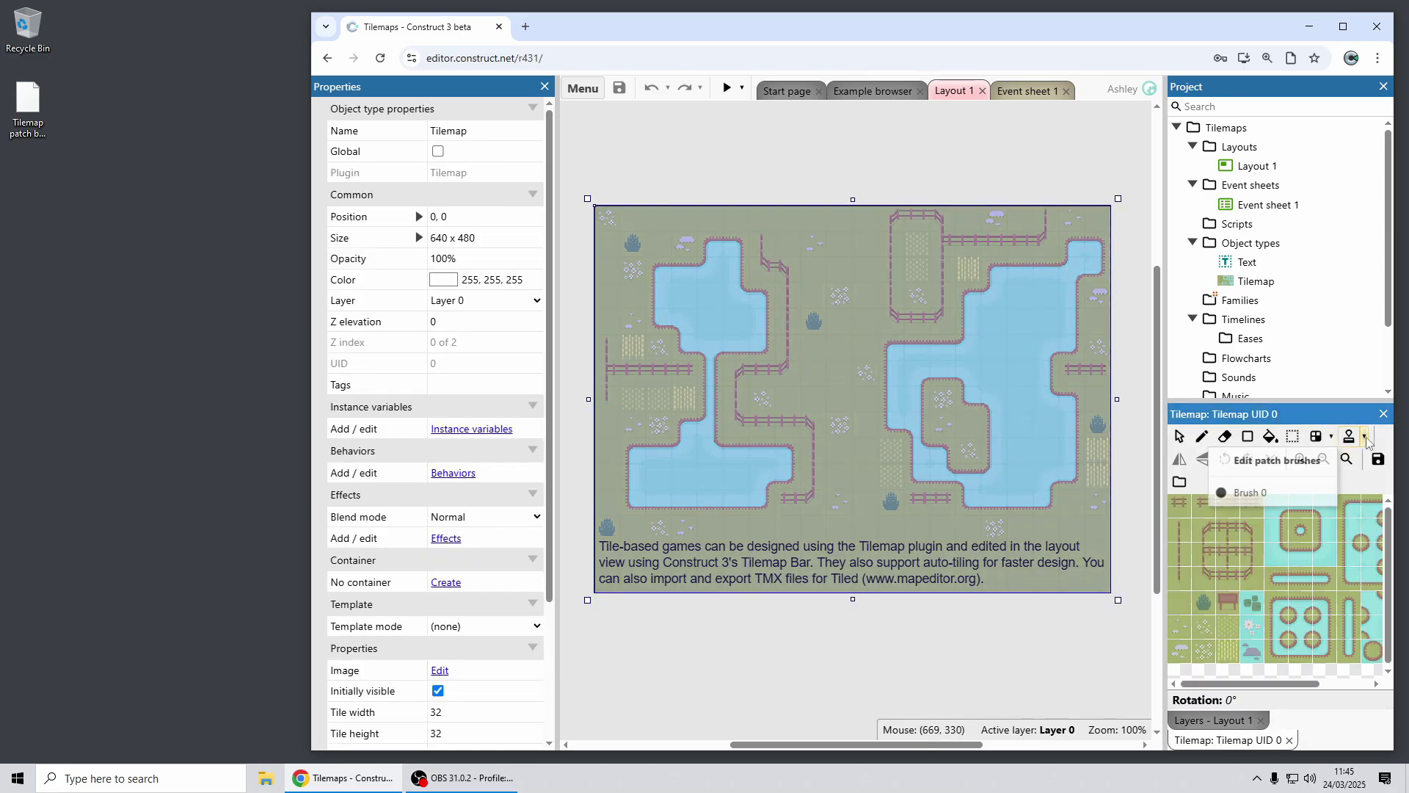
pyautogui.click(1290, 470)
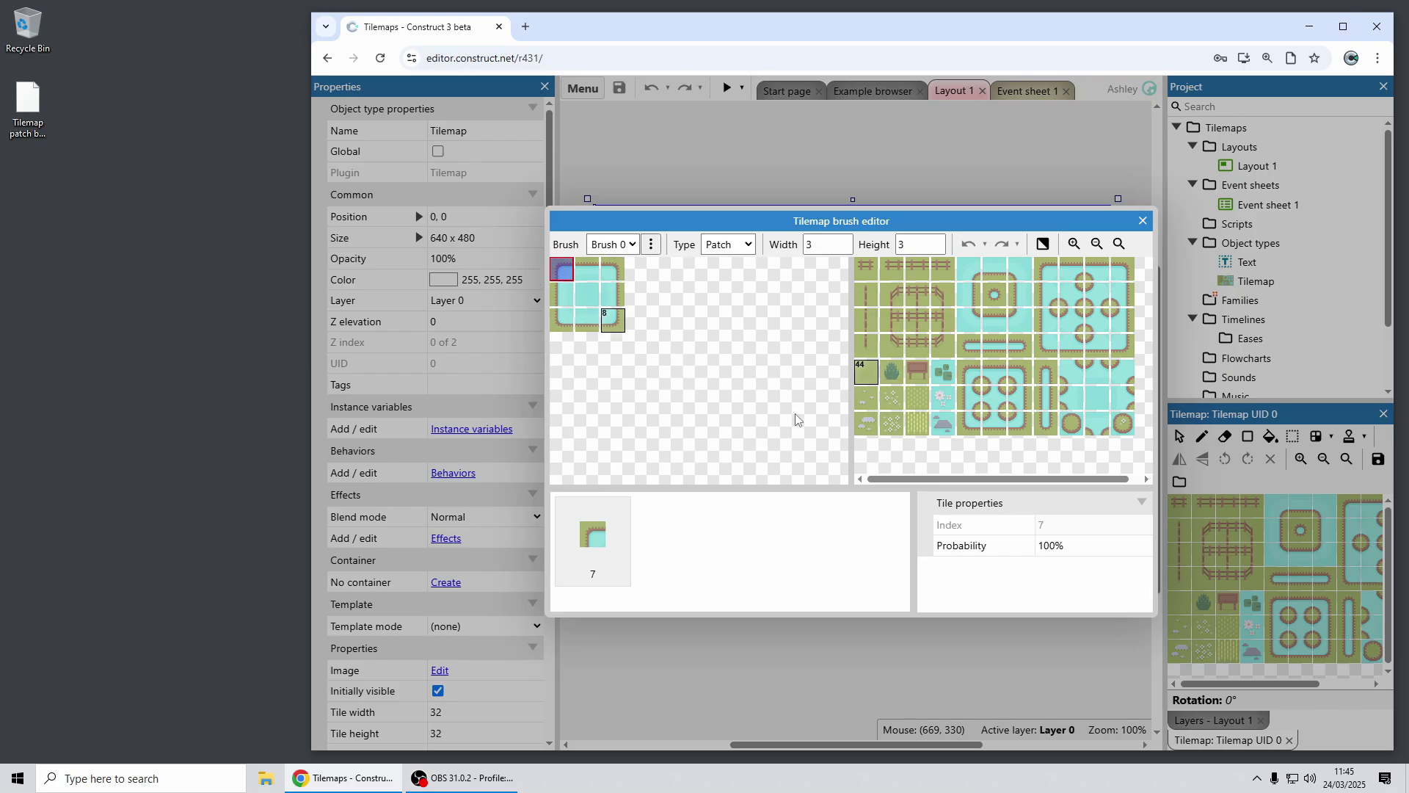
pyautogui.click(1148, 229)
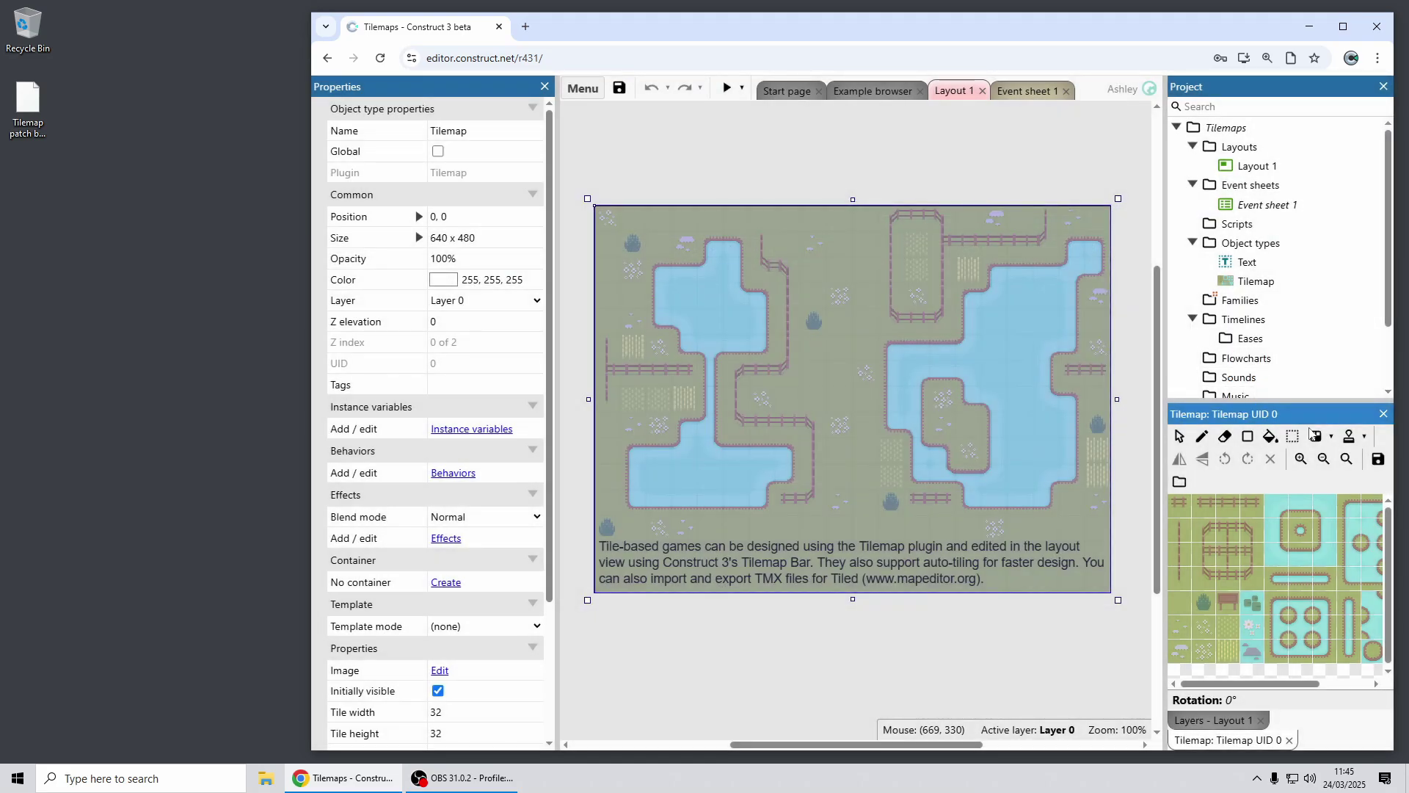
# Step: Stamp three pond patches on the tilemap: top centre, lower right and lower left
pyautogui.click(1348, 437)
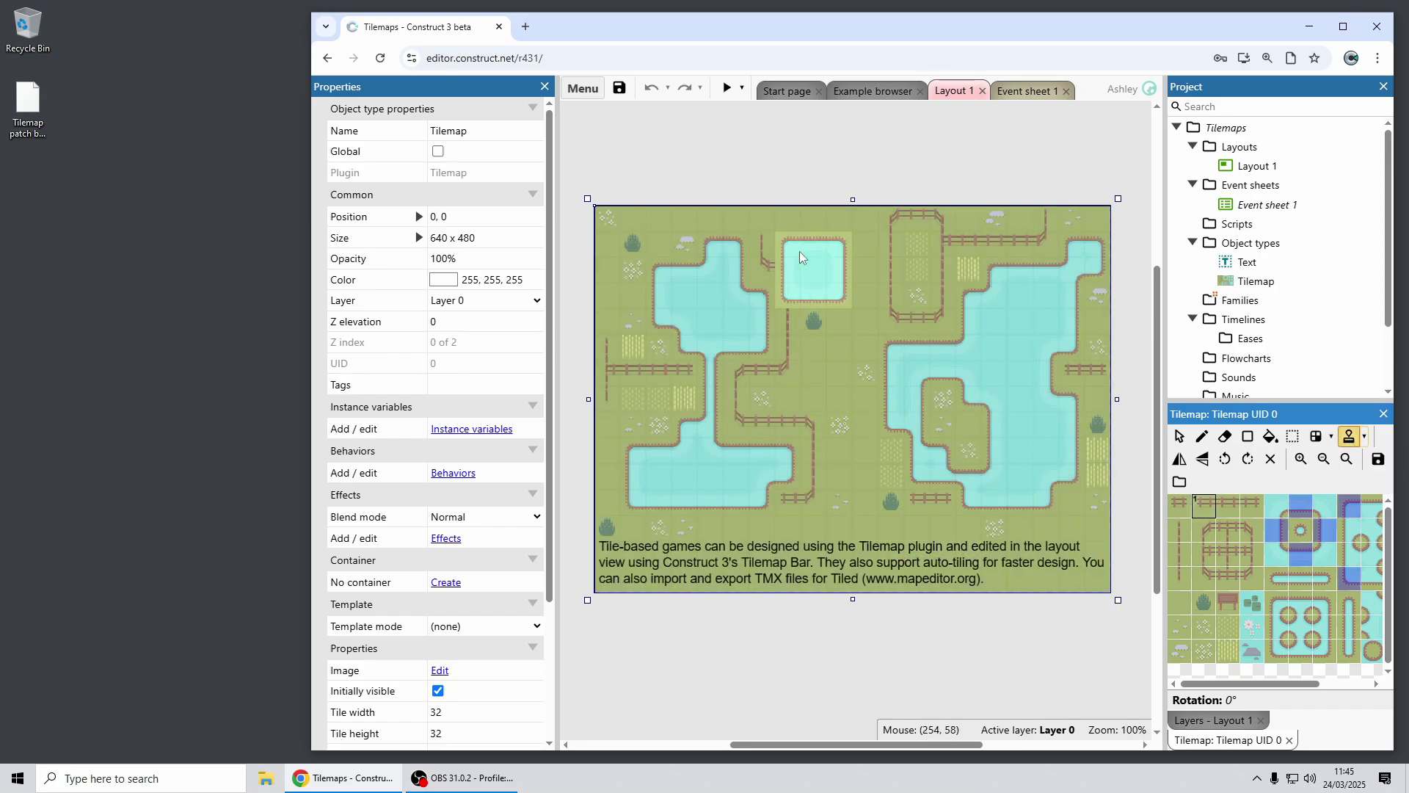
pyautogui.click(848, 510)
pyautogui.click(1045, 537)
pyautogui.click(628, 535)
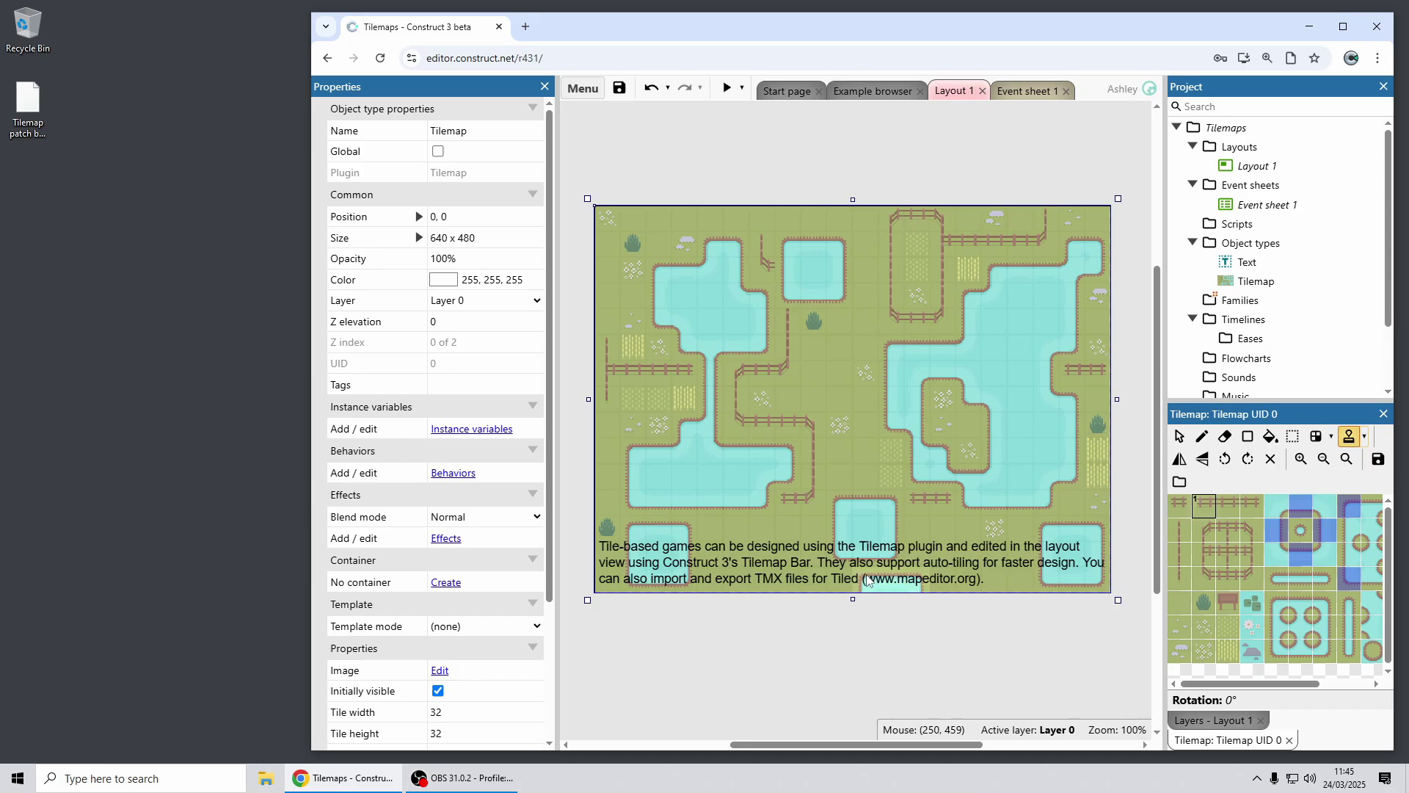
pyautogui.click(1365, 435)
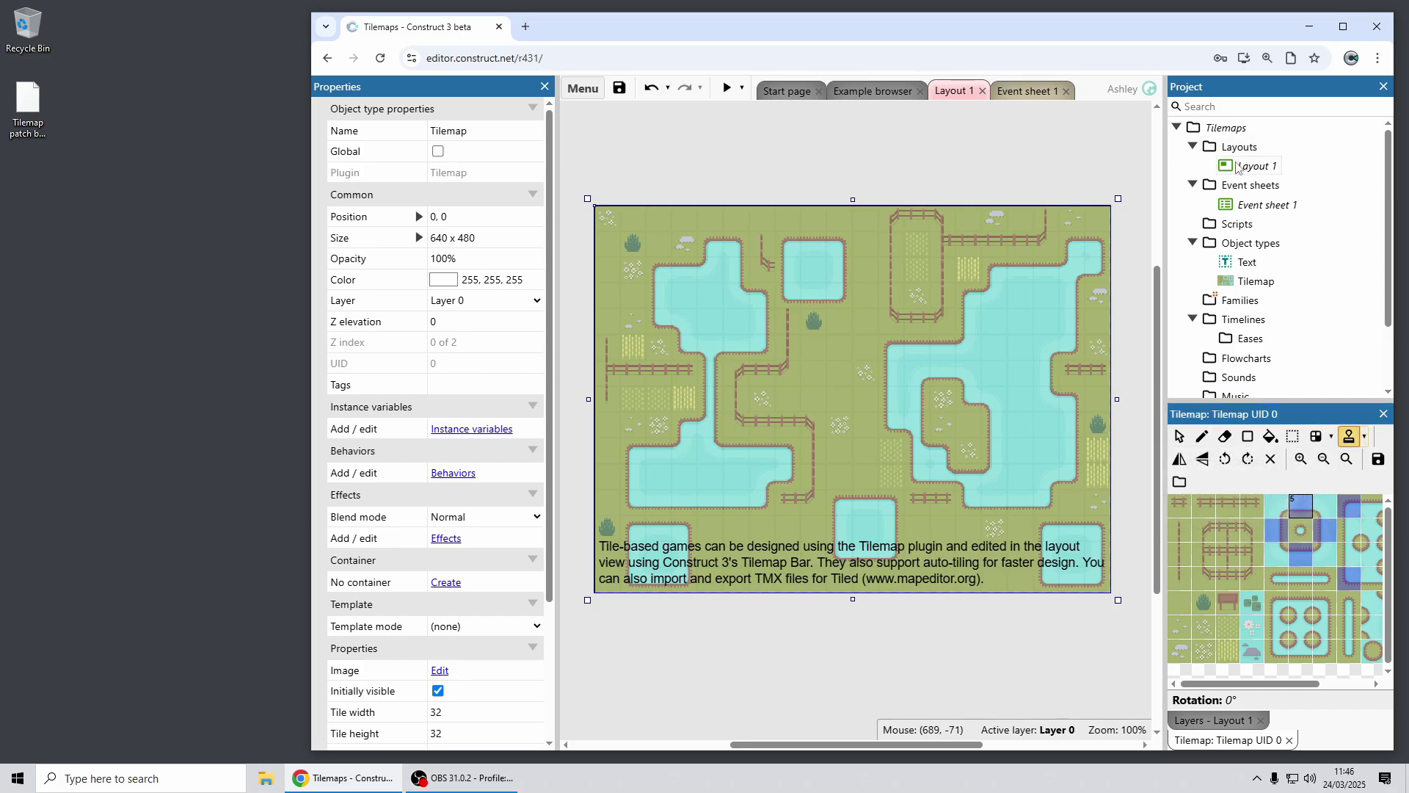
# Step: Close the Tilemaps project, discarding its unsaved changes
pyautogui.rightClick(1240, 131)
pyautogui.click(1293, 295)
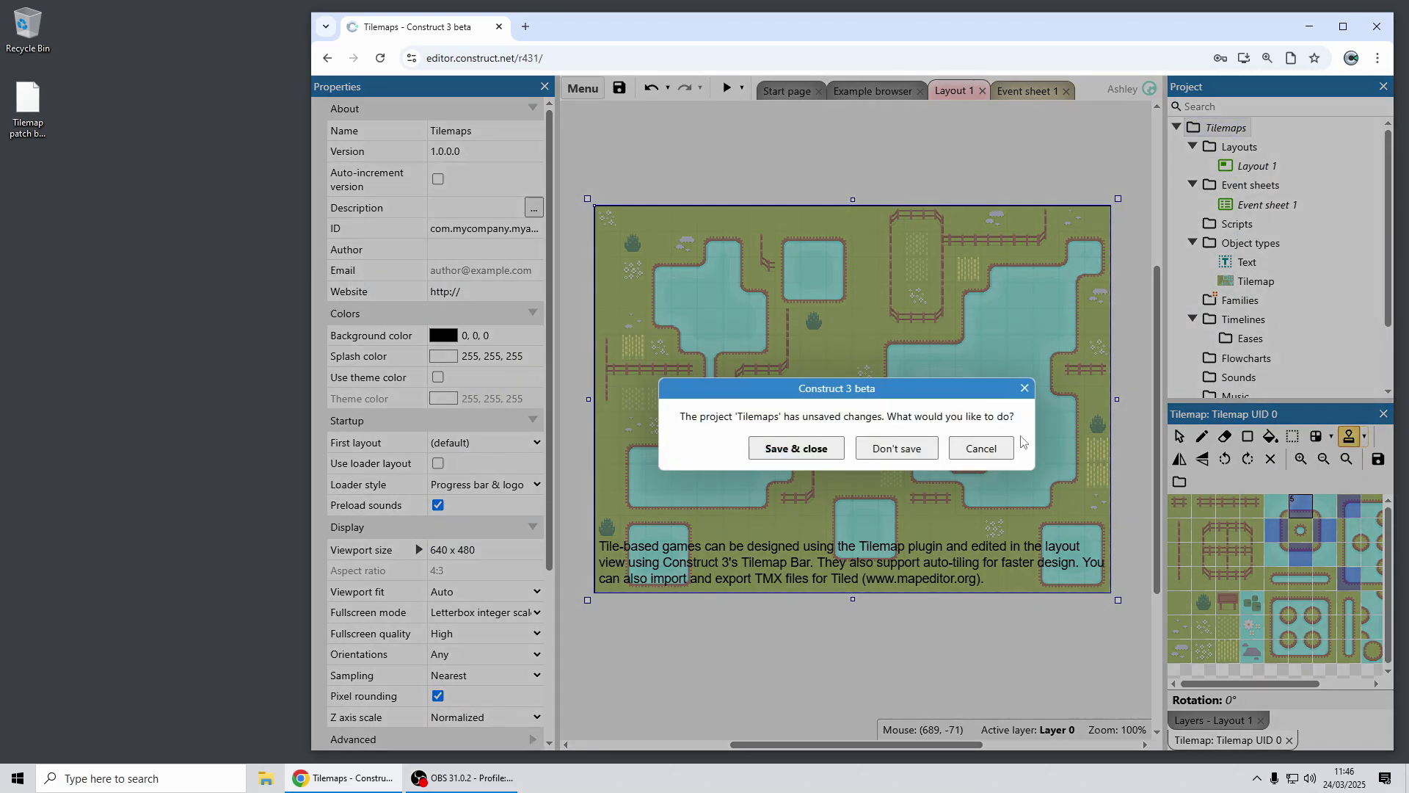
pyautogui.click(897, 447)
# Step: Clear the Recommended filter, search 'flowchar' and open the Flowcharts Questionnaire example
pyautogui.scroll(8, 527, 218)
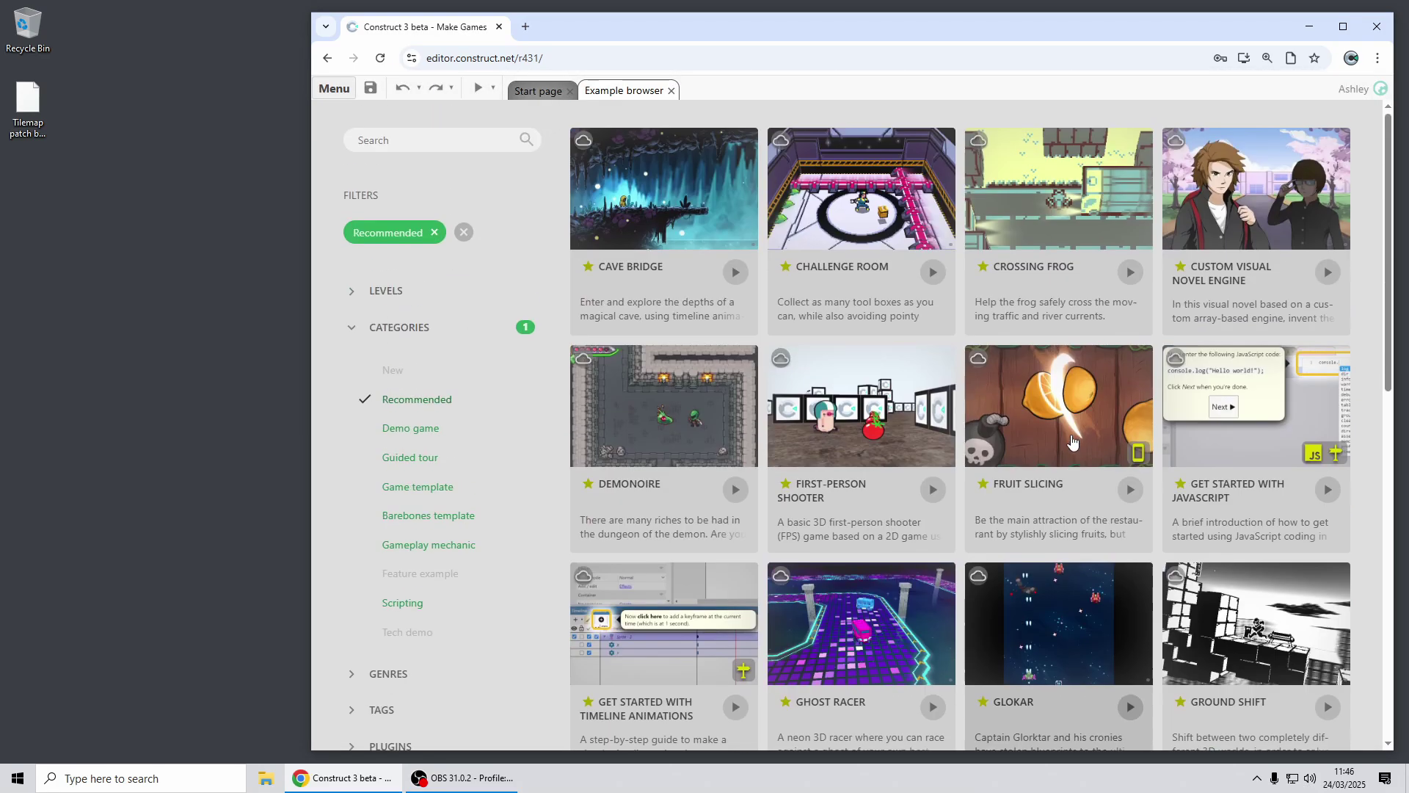
pyautogui.click(463, 234)
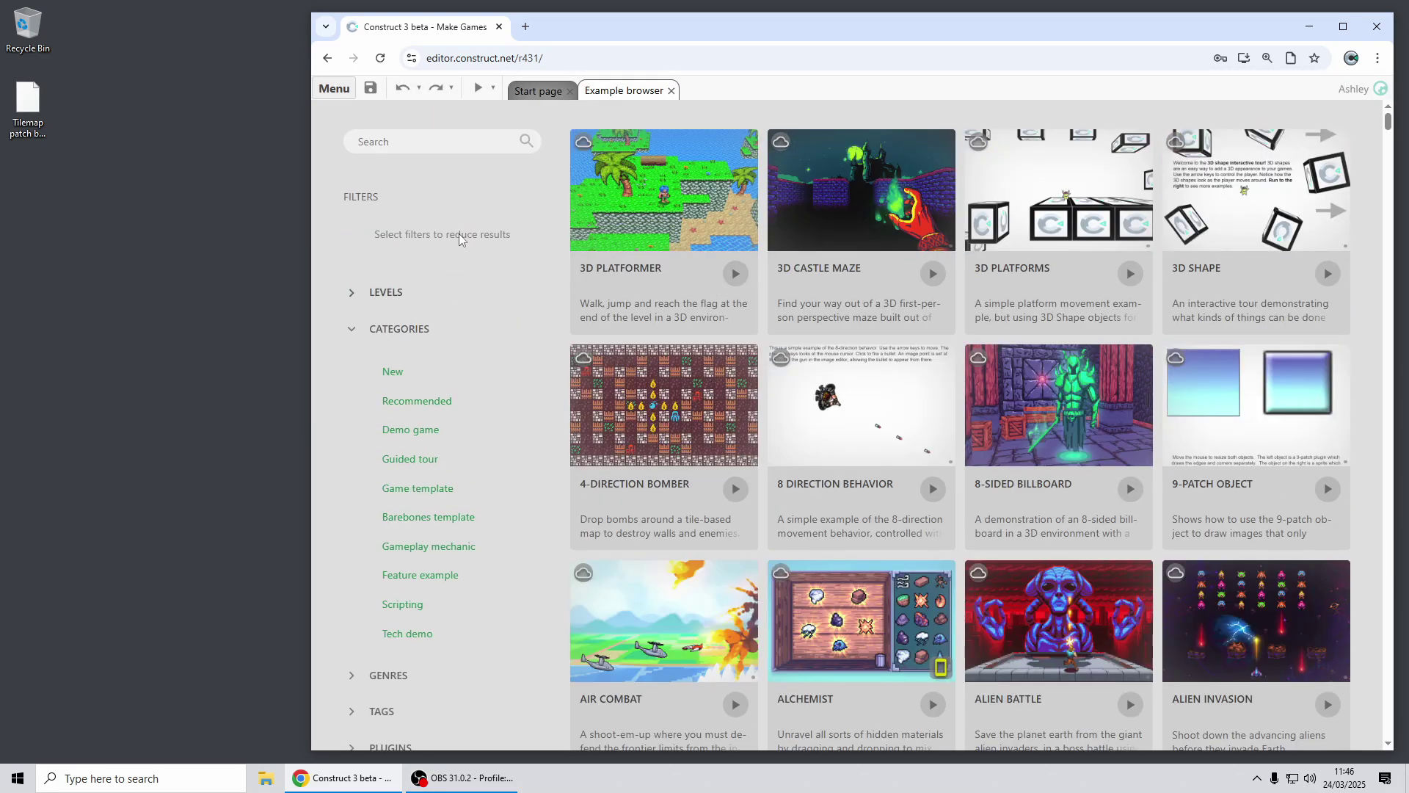
pyautogui.click(477, 145)
pyautogui.write('flowchar')
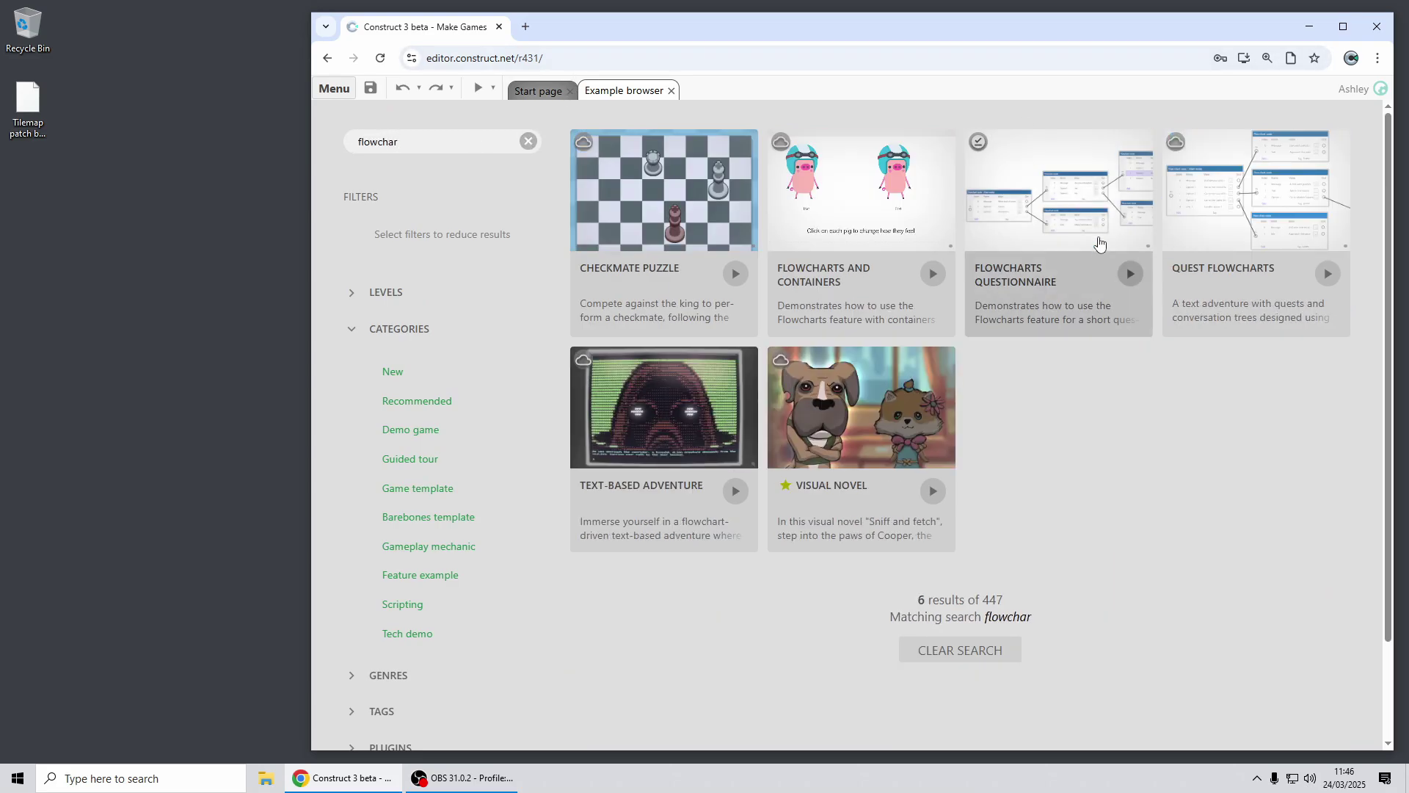
pyautogui.click(1097, 210)
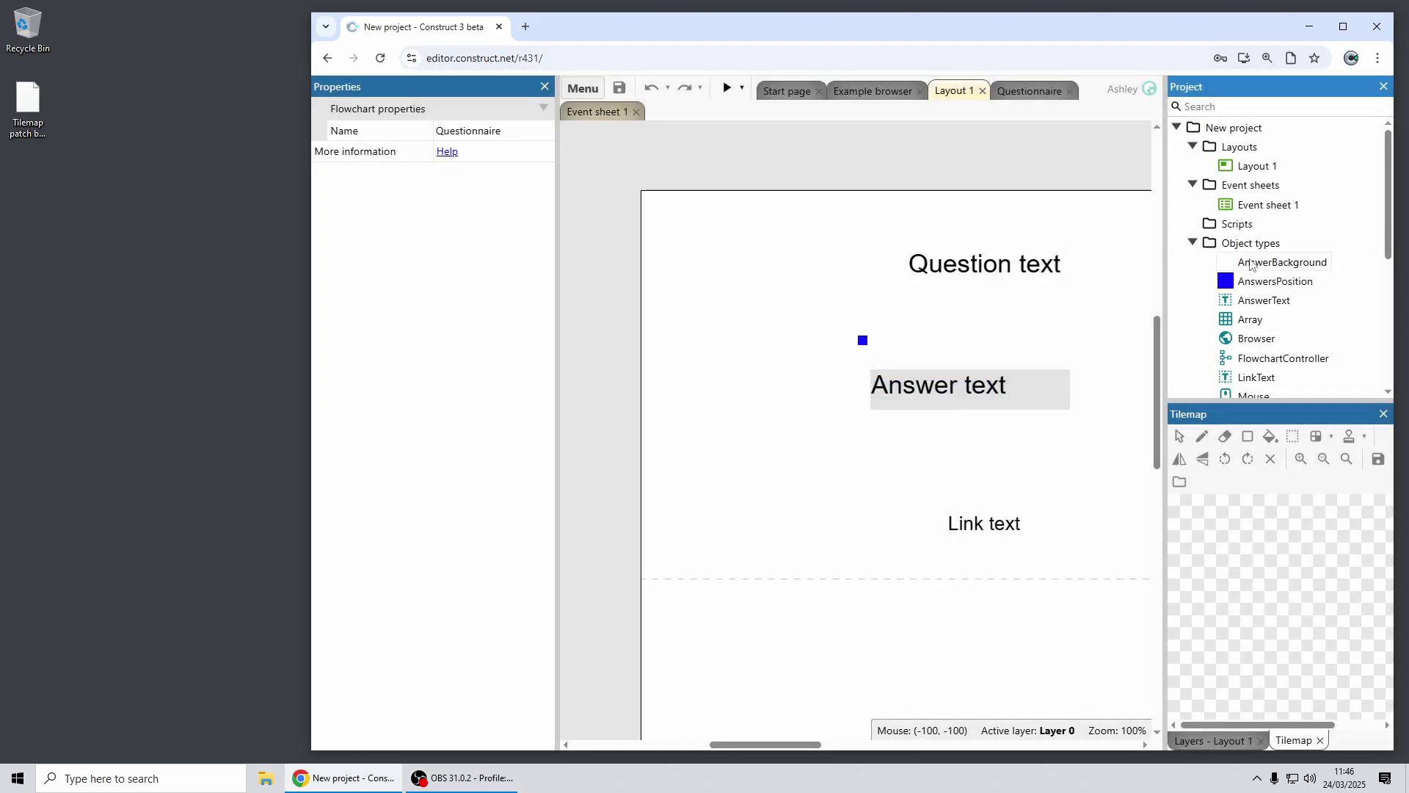
# Step: Open the Questionnaire flowchart and make the start node's Option1 'Games' output the default
pyautogui.scroll(-4, 1299, 278)
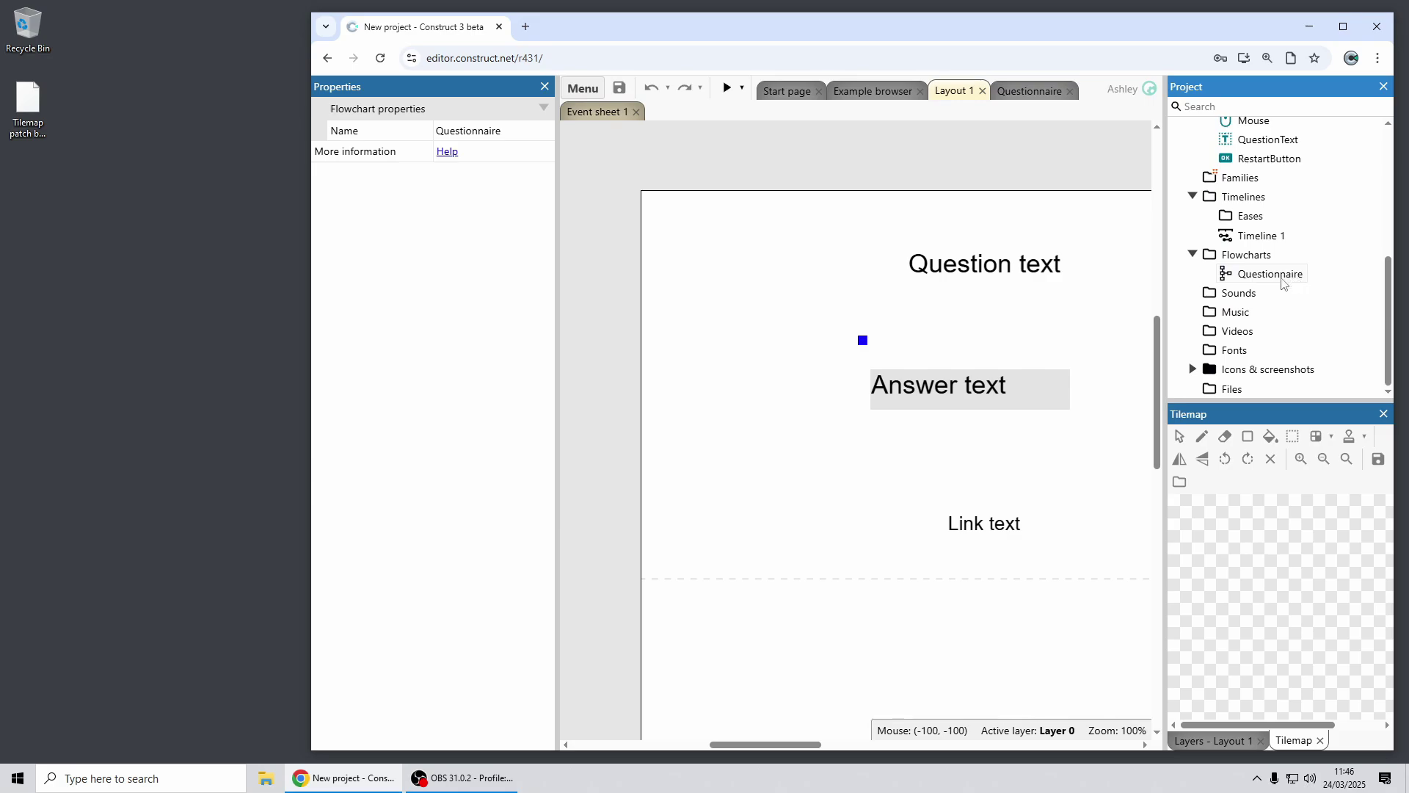
pyautogui.doubleClick(1281, 275)
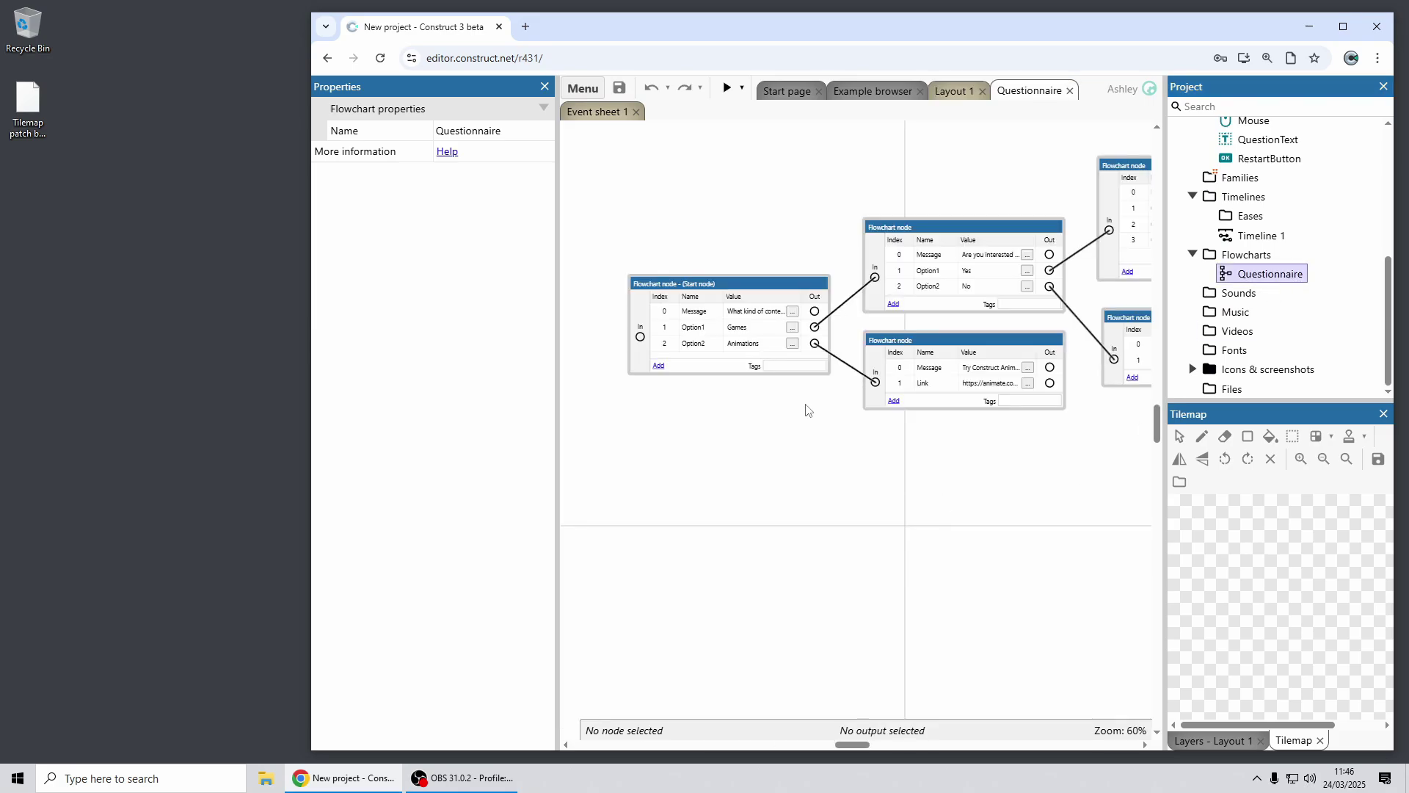
pyautogui.keyDown('ctrl'); pyautogui.scroll(5, 805, 410); pyautogui.keyUp('ctrl')
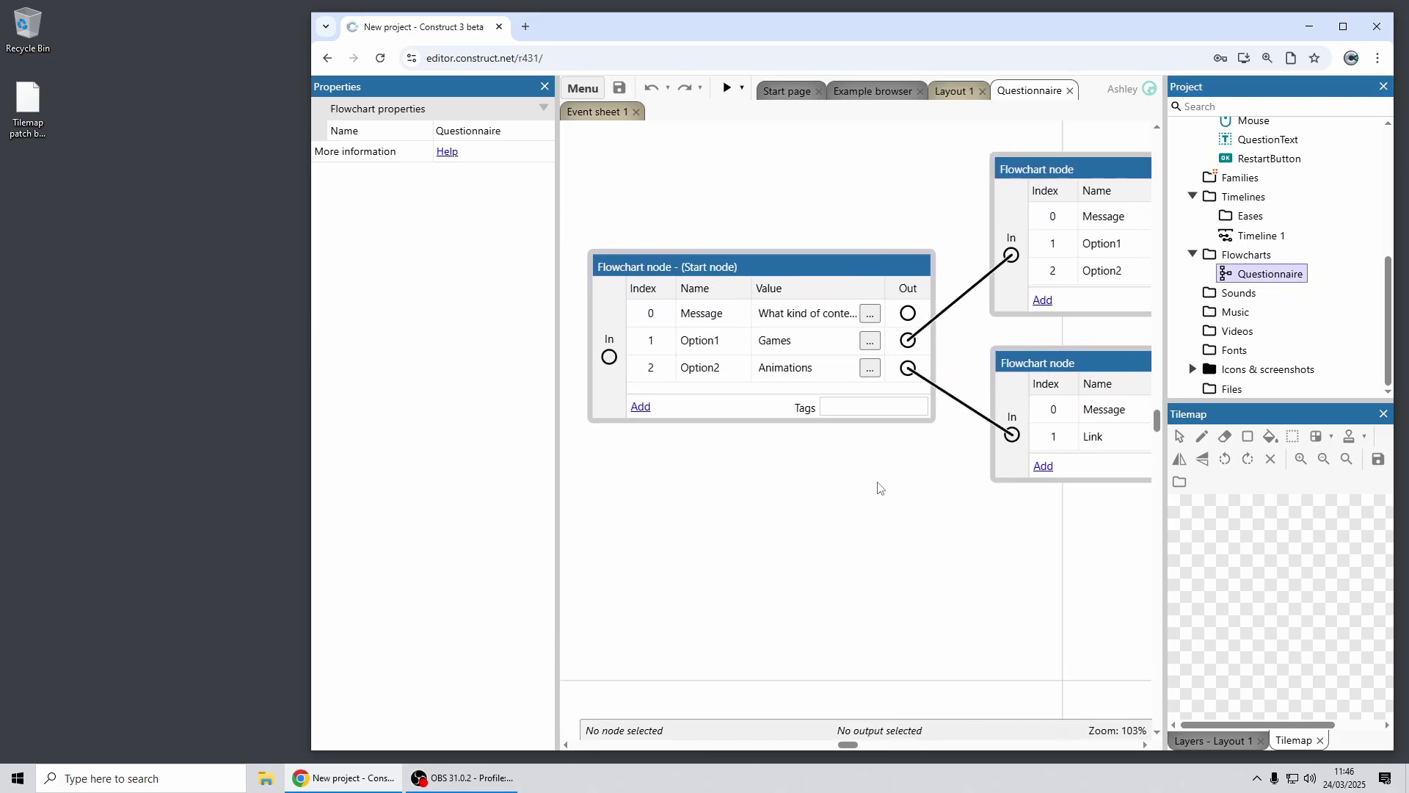
pyautogui.rightClick(839, 353)
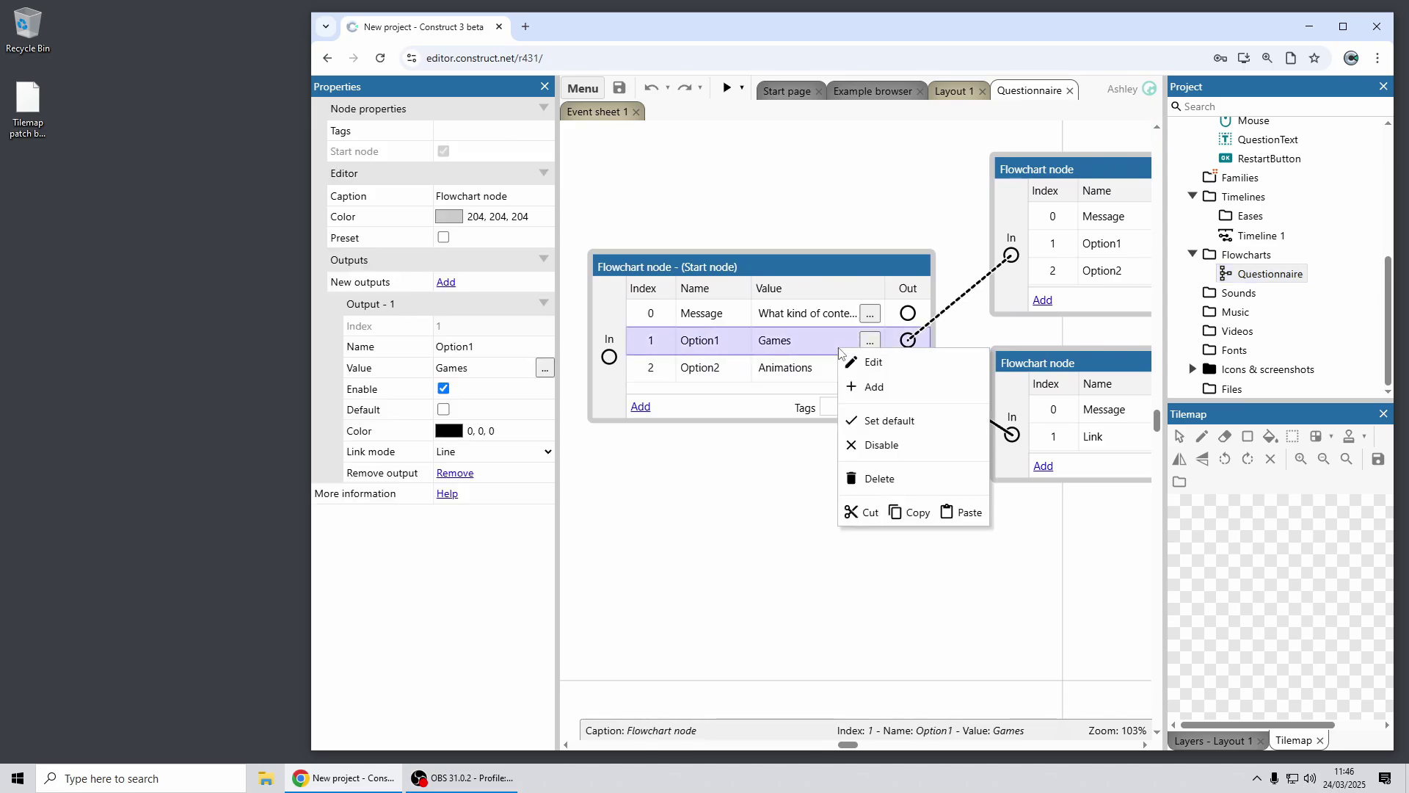
pyautogui.click(906, 422)
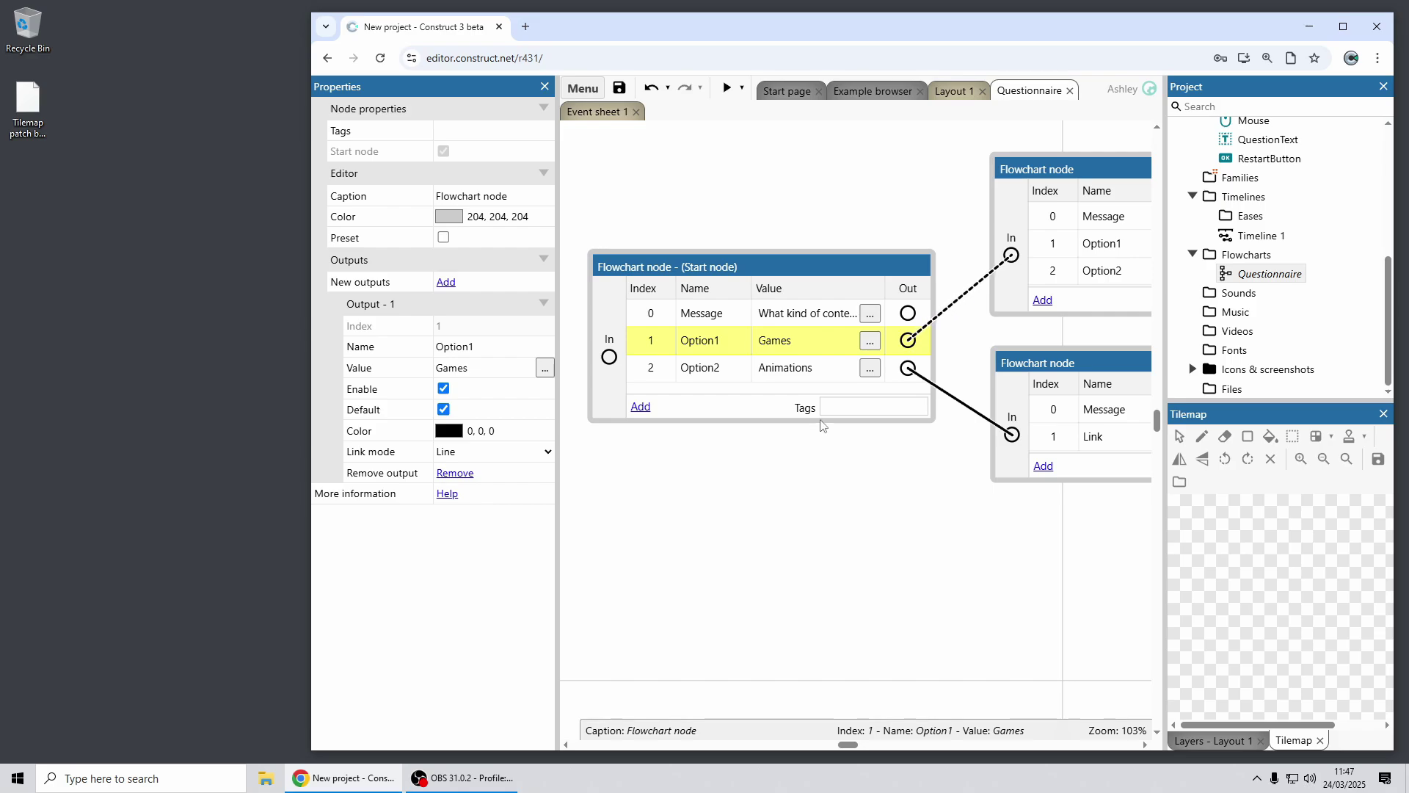
pyautogui.rightClick(810, 346)
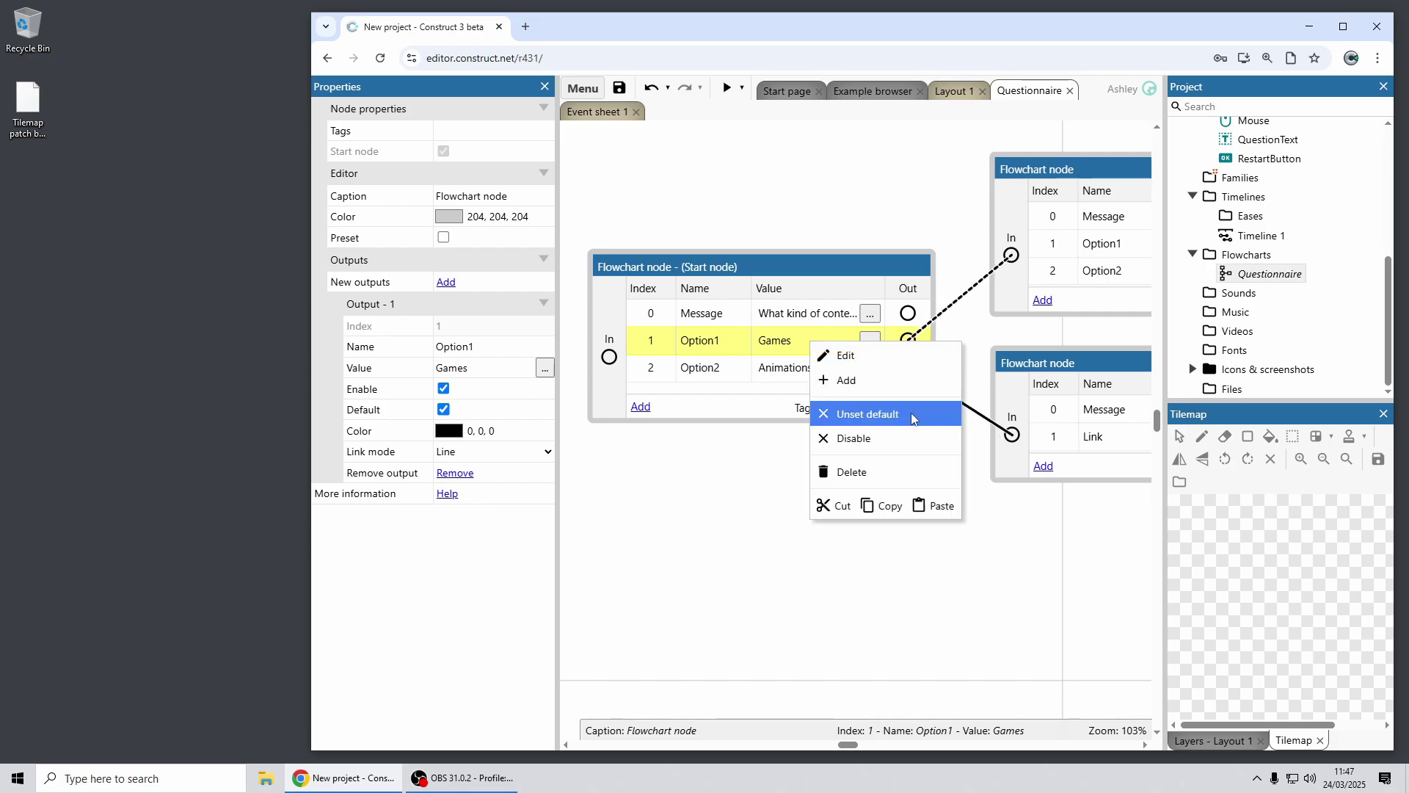
# Step: Unset Games as the default output and disable the Option2 'Animations' output
pyautogui.click(912, 416)
pyautogui.rightClick(811, 364)
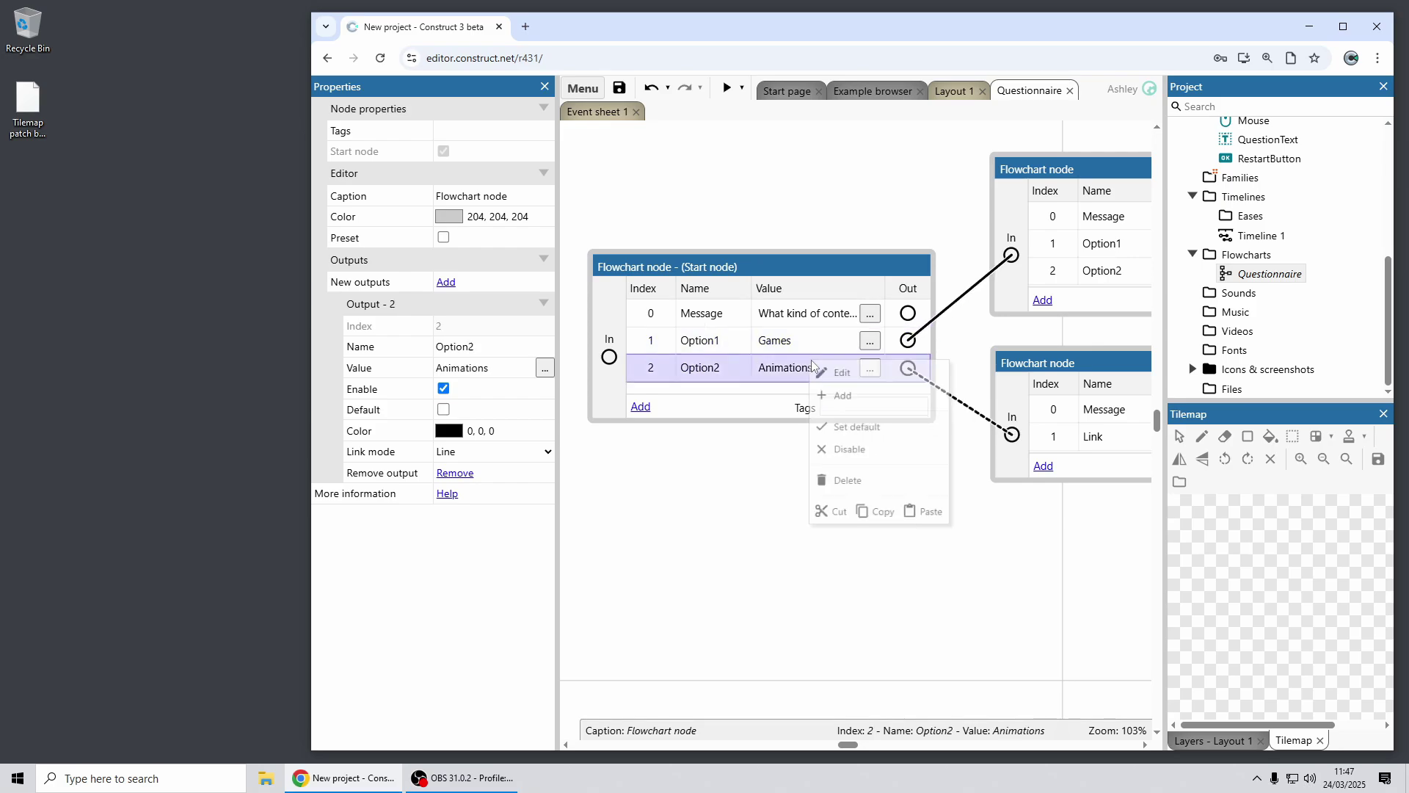
pyautogui.click(864, 457)
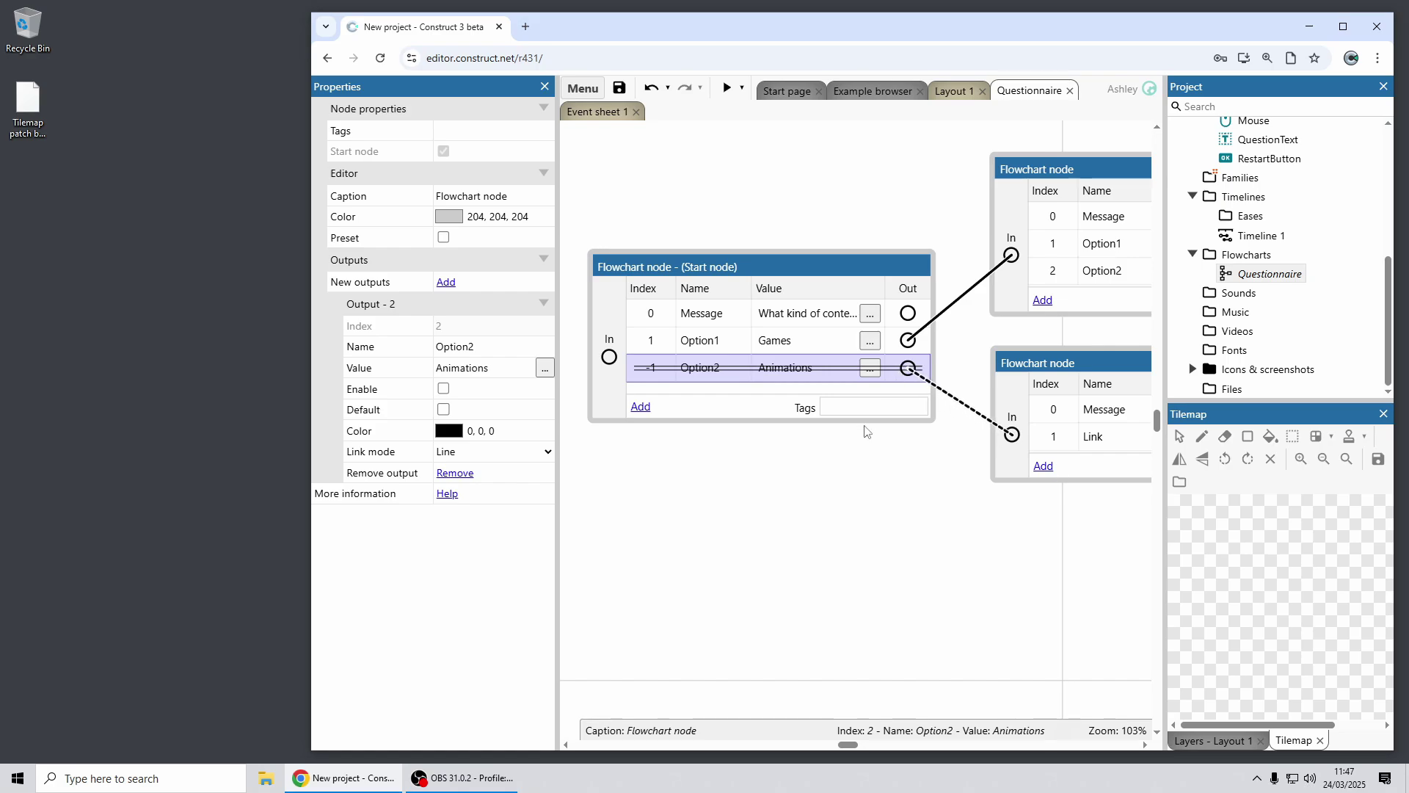
# Step: Re-enable the start node's Animations output
pyautogui.rightClick(810, 369)
pyautogui.click(877, 463)
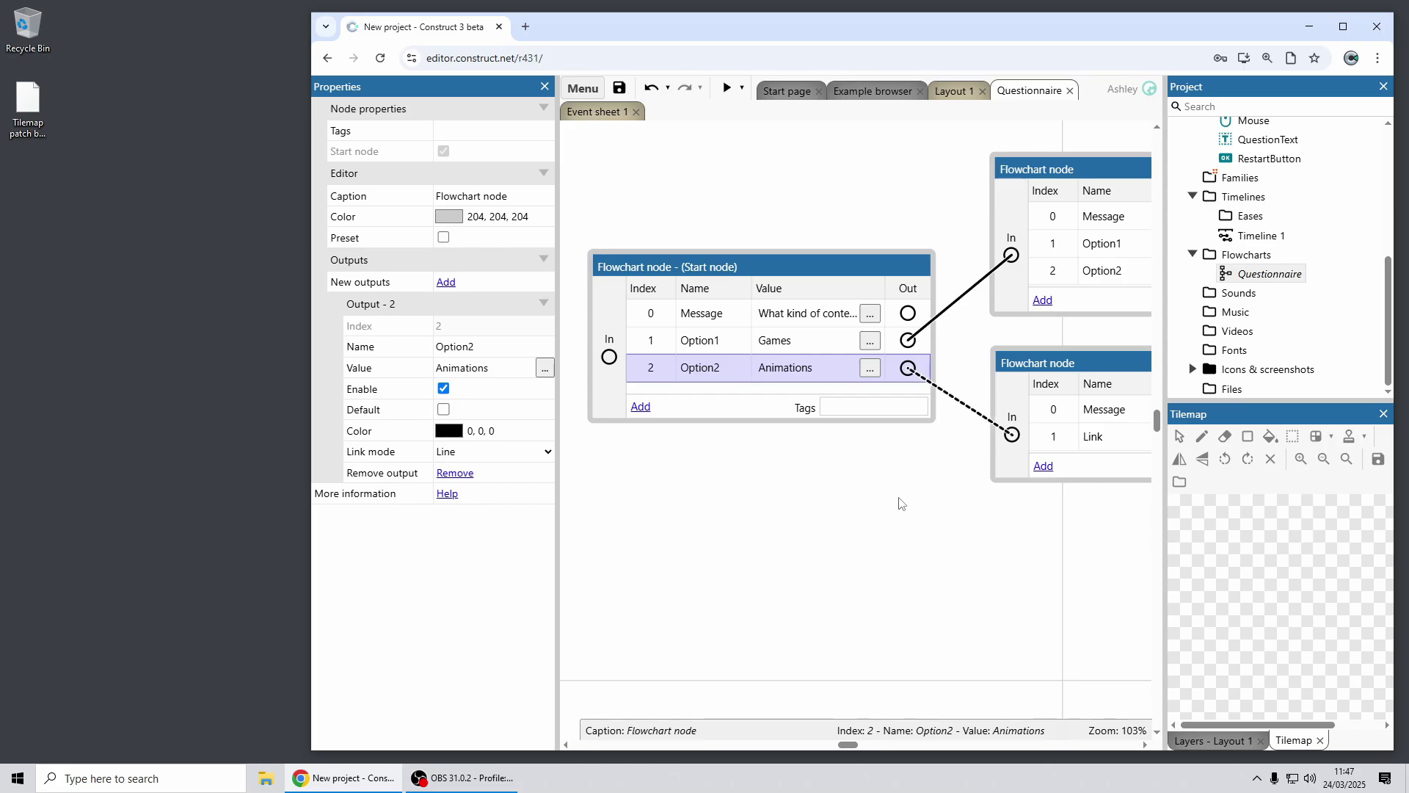
pyautogui.scroll(4, 1237, 237)
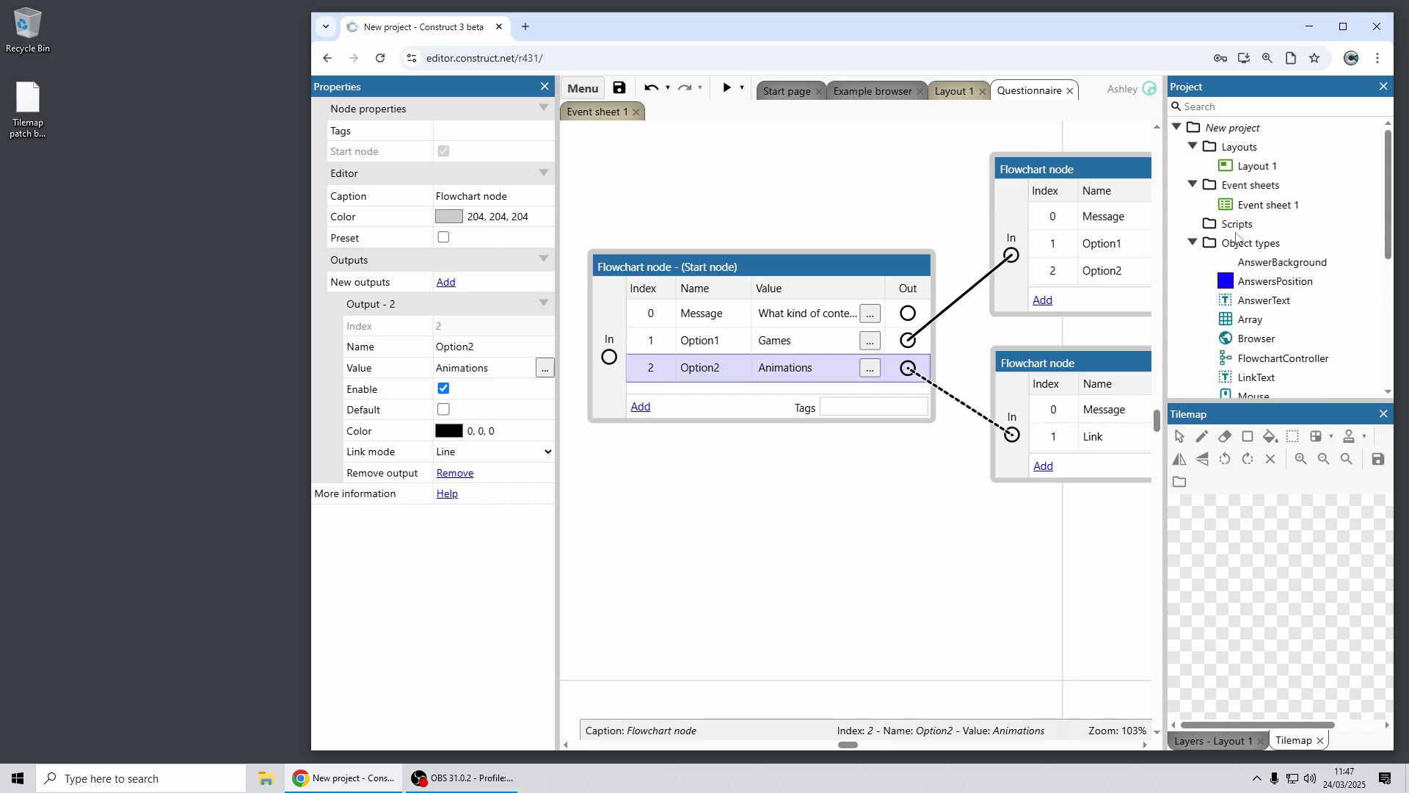
# Step: Close the questionnaire project without saving and dismiss the example preview
pyautogui.rightClick(1233, 128)
pyautogui.click(1273, 287)
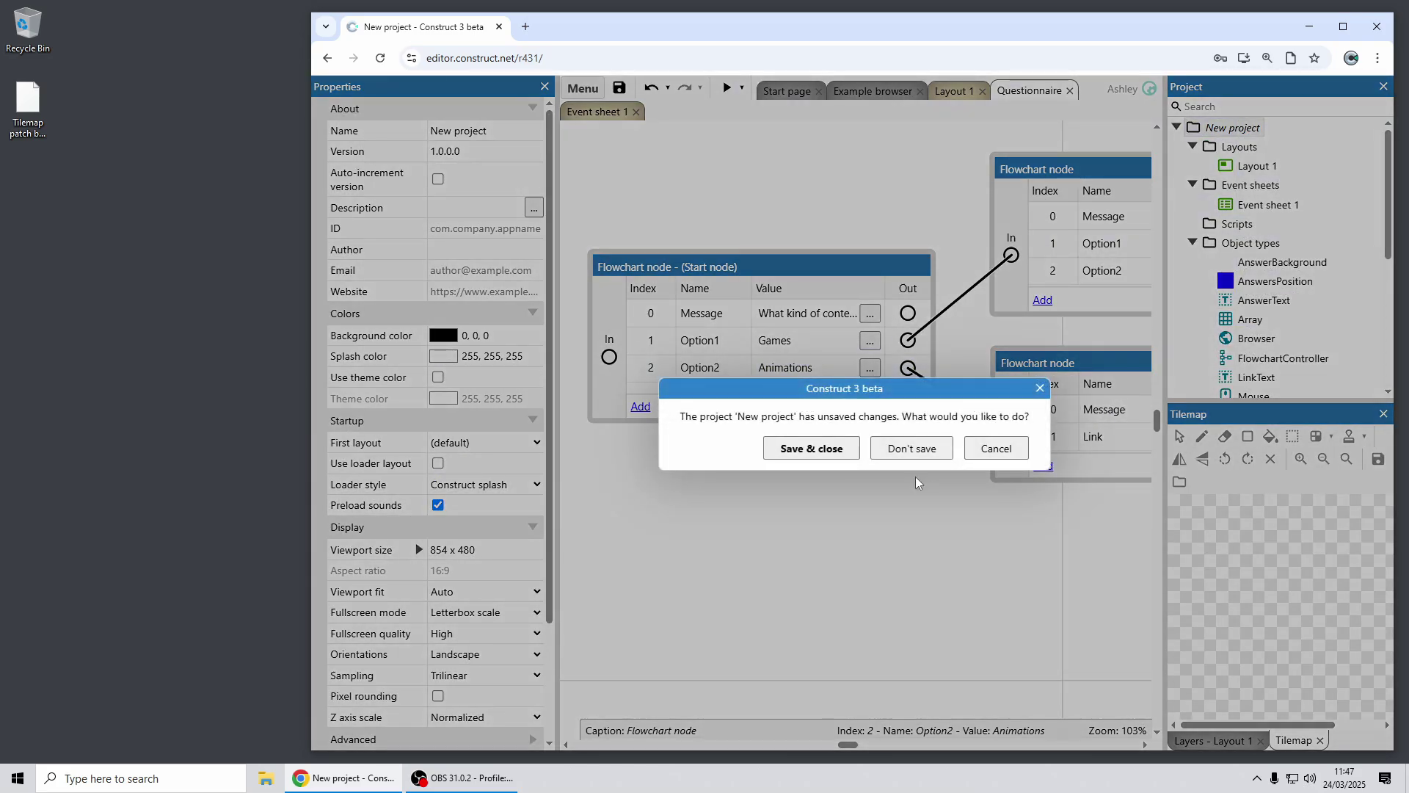
pyautogui.click(912, 449)
pyautogui.click(1098, 461)
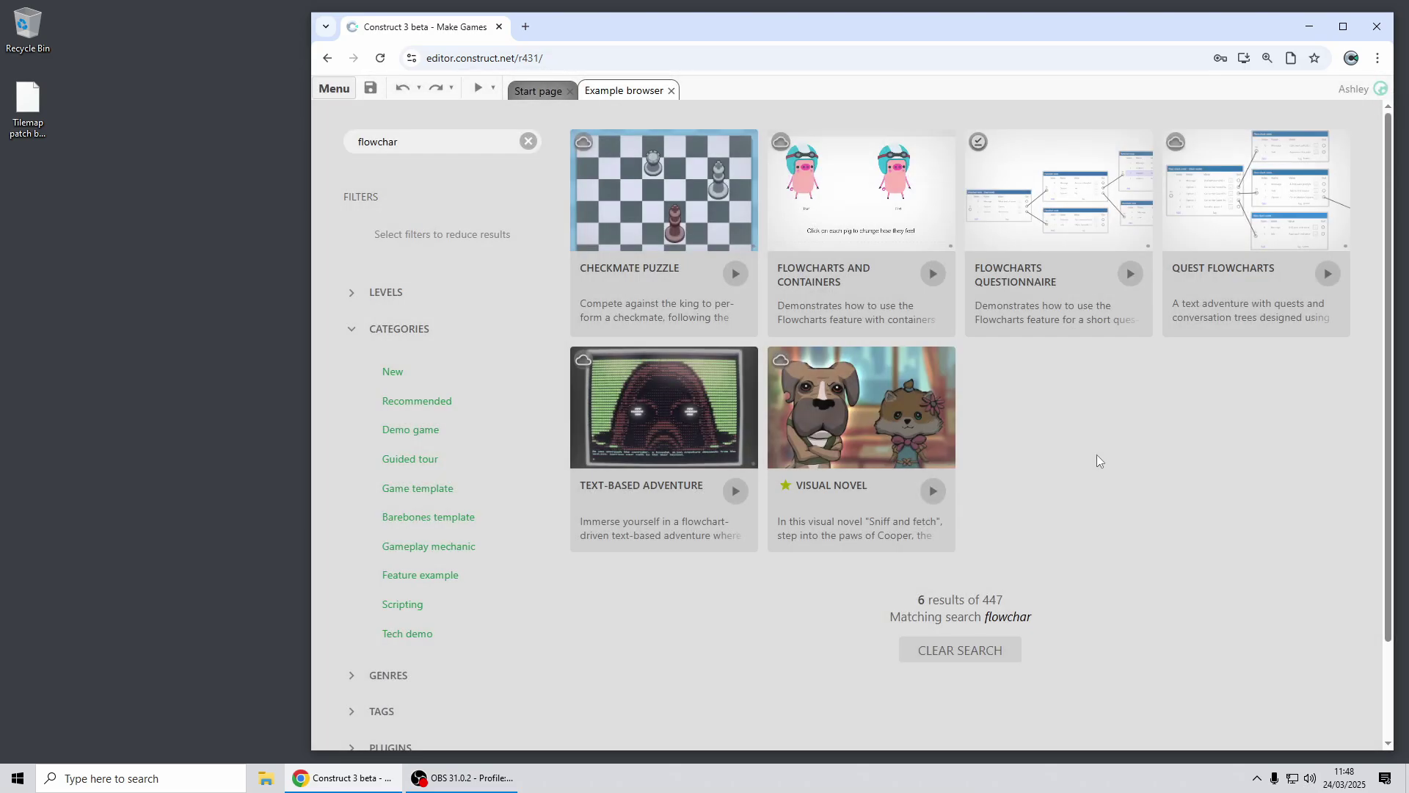
# Step: Clear the search, filter to Scripting examples and open the Spell Caster Code project
pyautogui.click(528, 141)
pyautogui.click(403, 604)
pyautogui.scroll(-10, 1080, 475)
pyautogui.scroll(-20, 1081, 475)
pyautogui.scroll(2, 1174, 402)
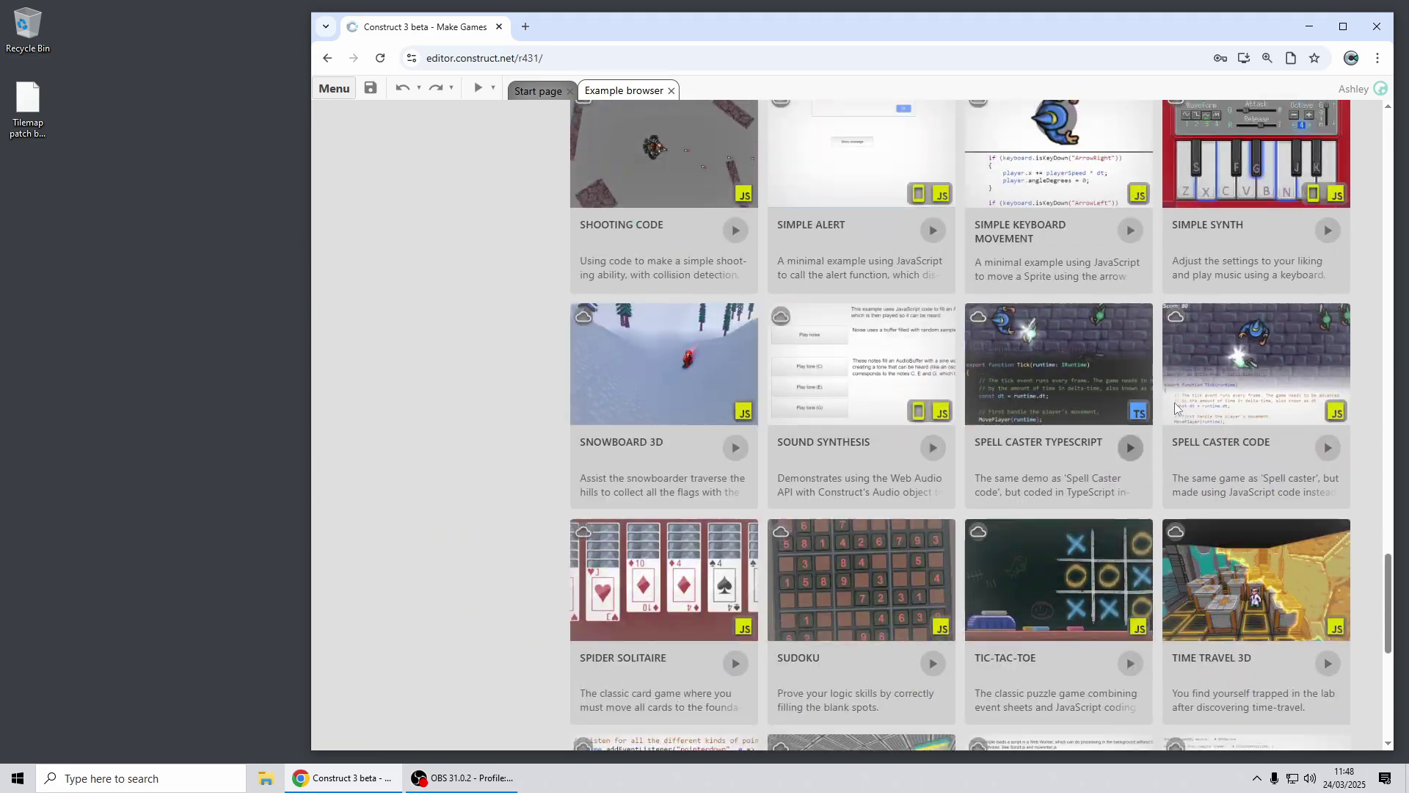
pyautogui.click(1174, 402)
pyautogui.click(897, 364)
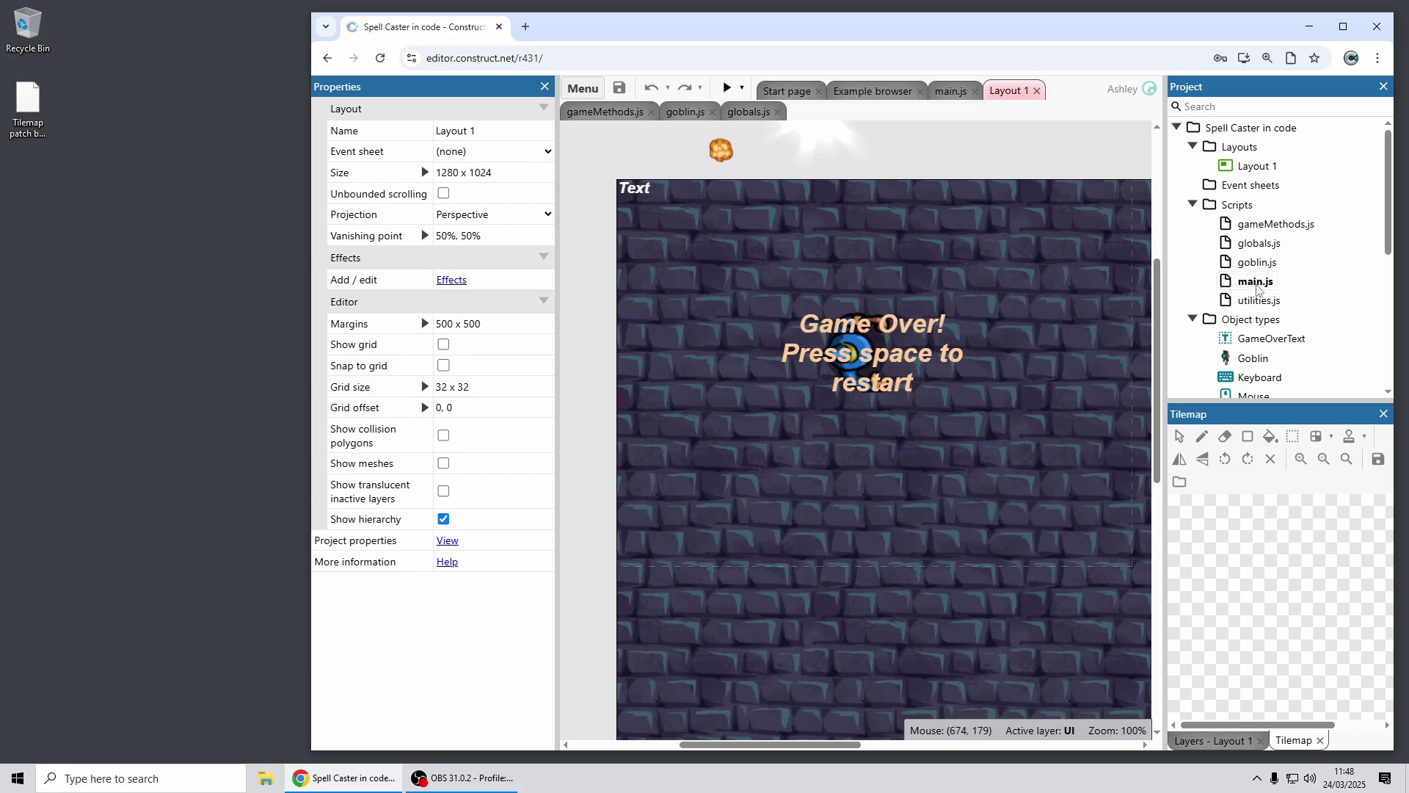
# Step: Open main.js, then the goblin.js script, from the Project Bar in the code editor
pyautogui.doubleClick(1256, 283)
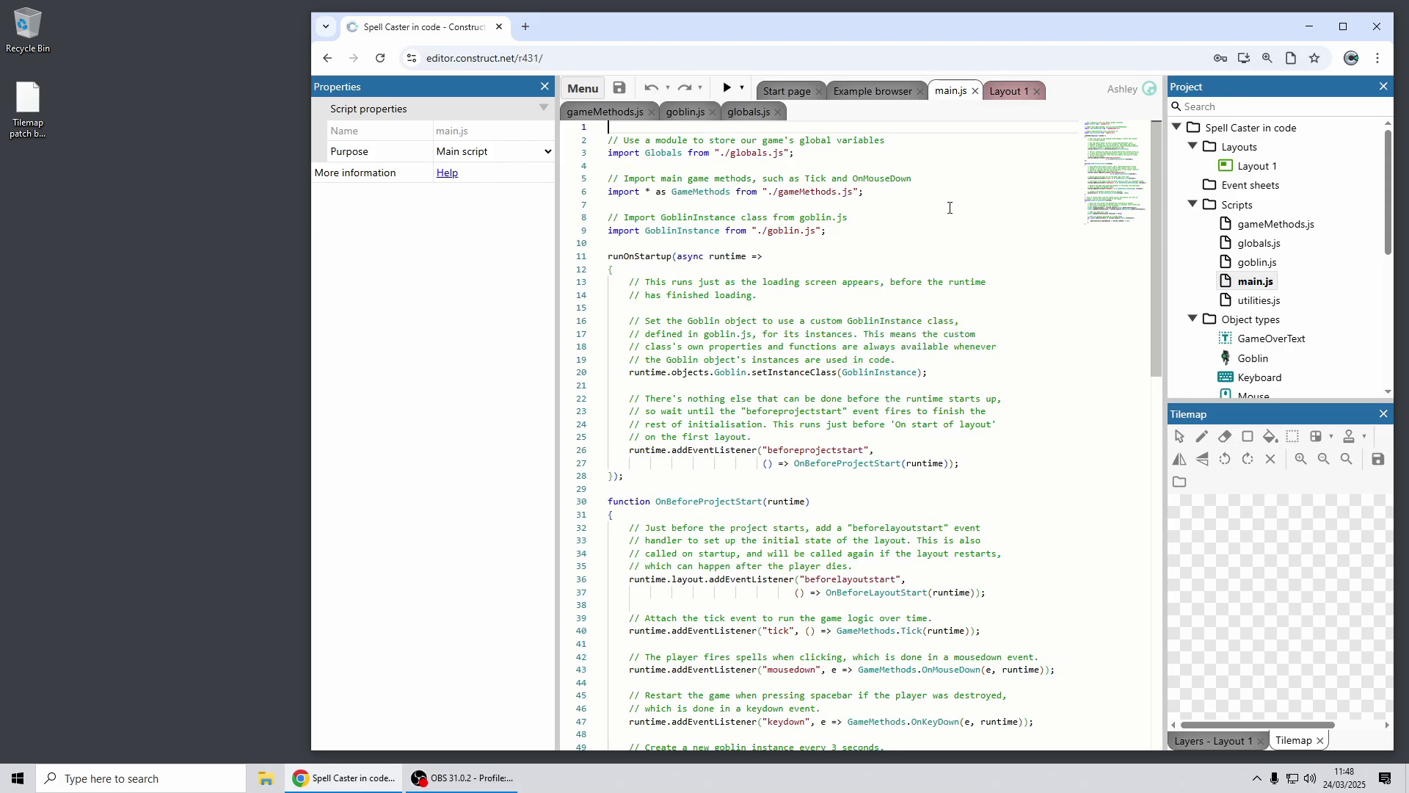
pyautogui.doubleClick(1257, 262)
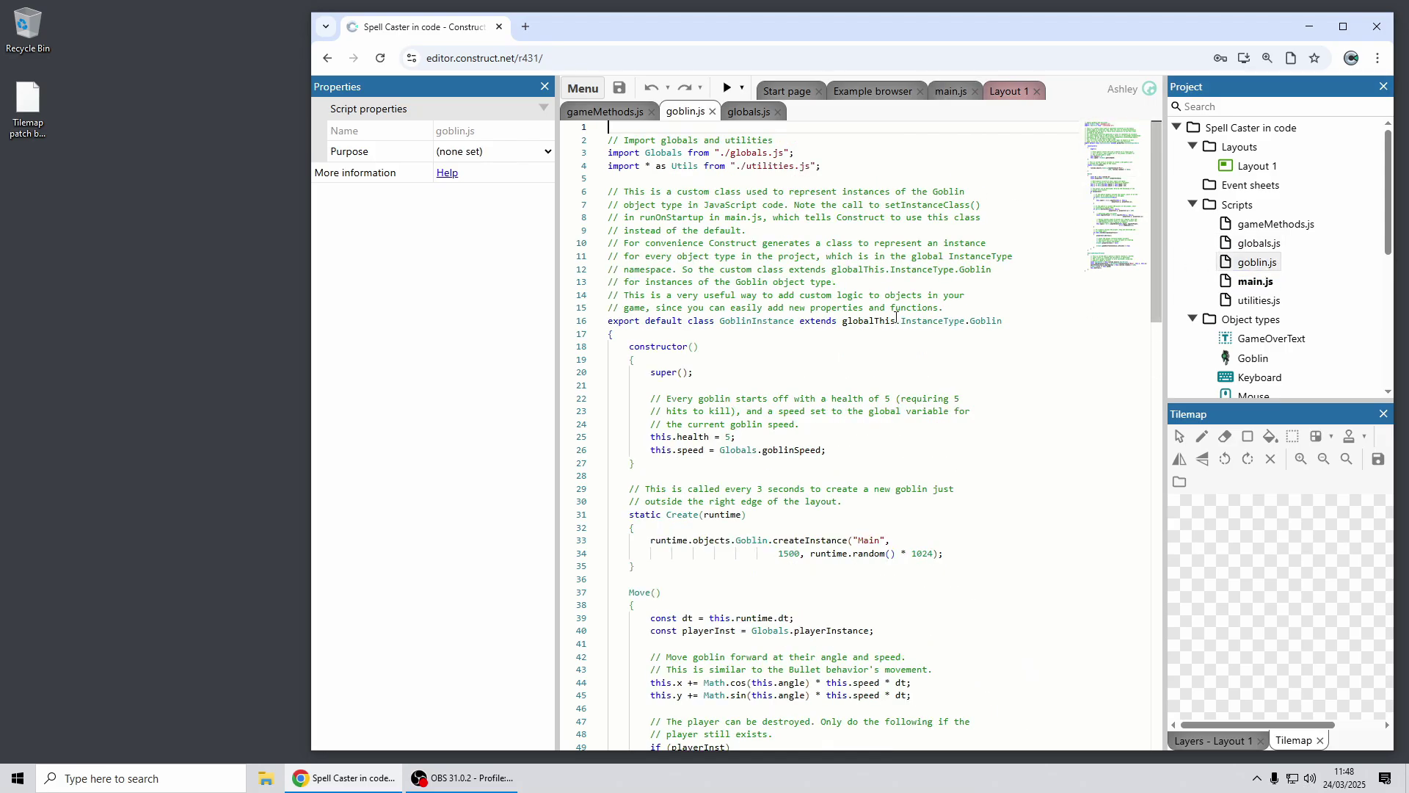
pyautogui.scroll(-5, 844, 440)
pyautogui.moveTo(628, 240); pyautogui.dragTo(902, 704)
pyautogui.click(908, 456)
pyautogui.scroll(5, 908, 456)
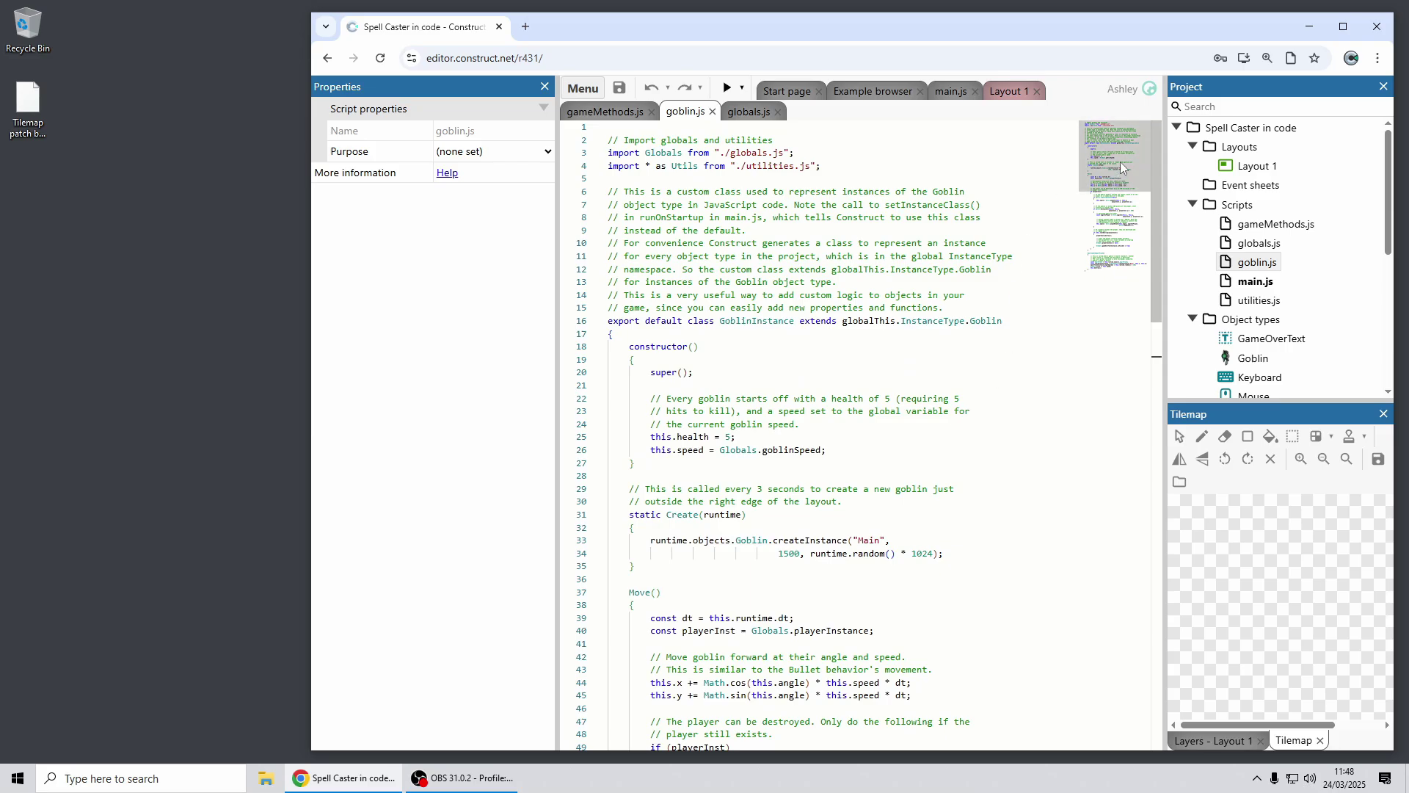
pyautogui.moveTo(1124, 155)
pyautogui.mouseDown()
pyautogui.moveTo(1129, 288)
pyautogui.moveTo(1132, 163)
pyautogui.mouseUp()
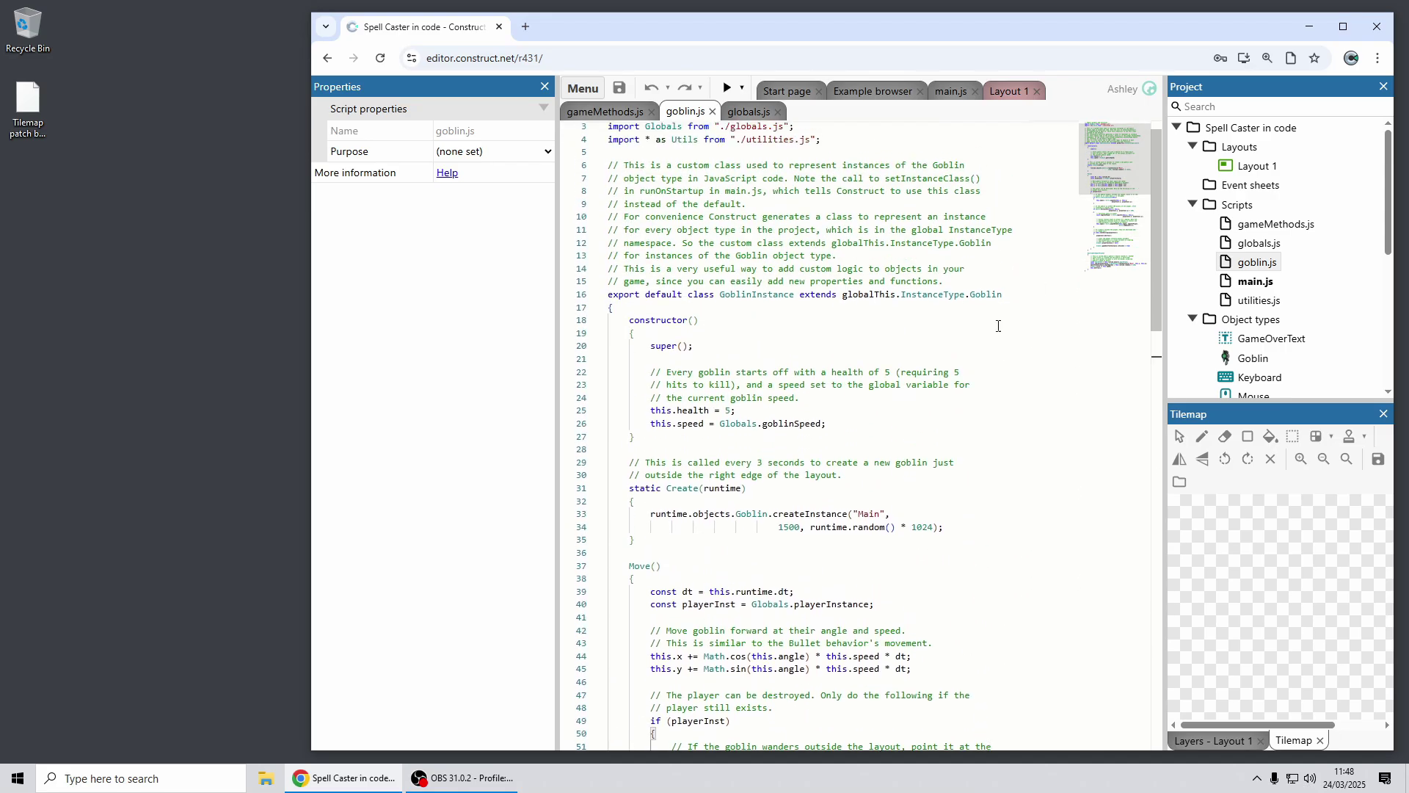
# Step: Scroll through the GoblinInstance class code in goblin.js
pyautogui.scroll(-5, 894, 400)
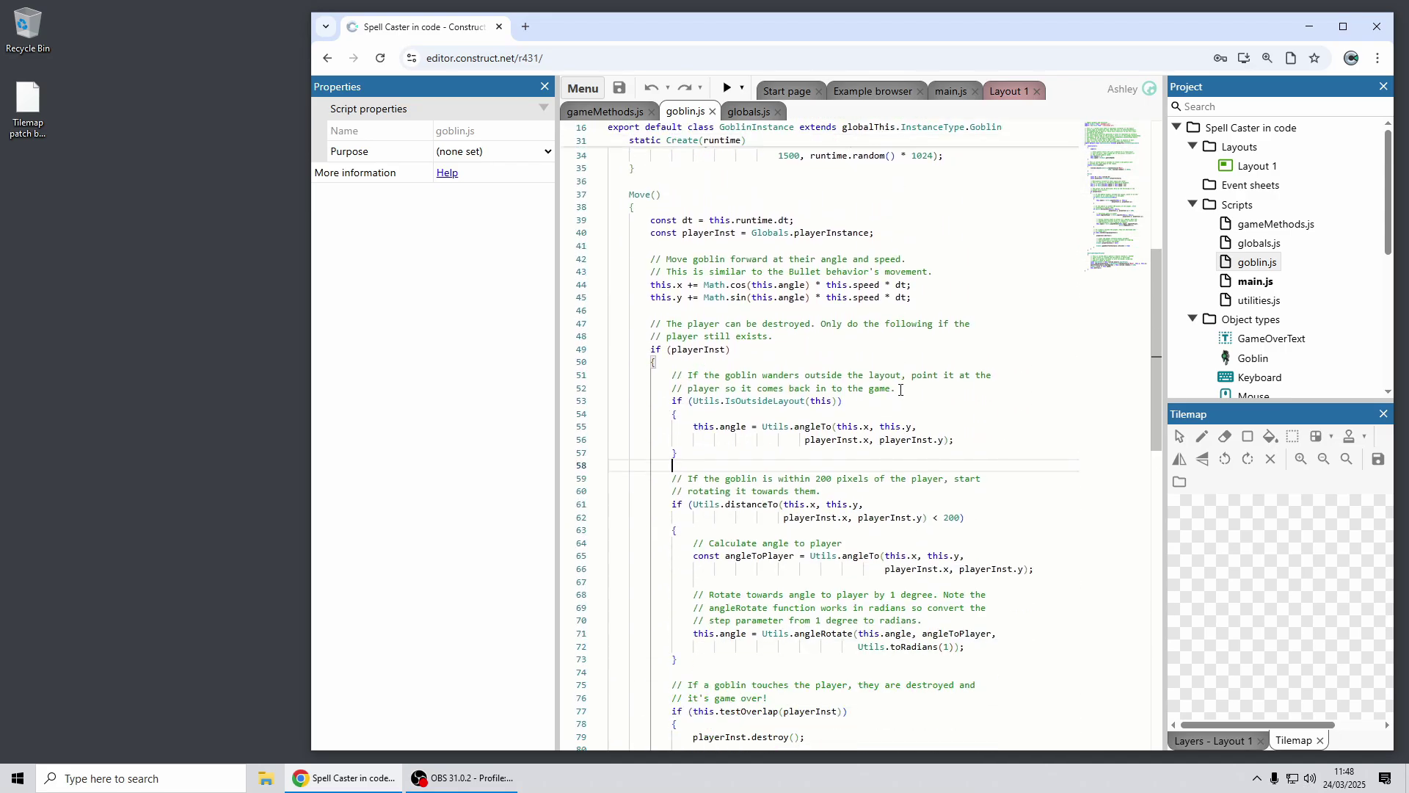
pyautogui.scroll(-3, 722, 157)
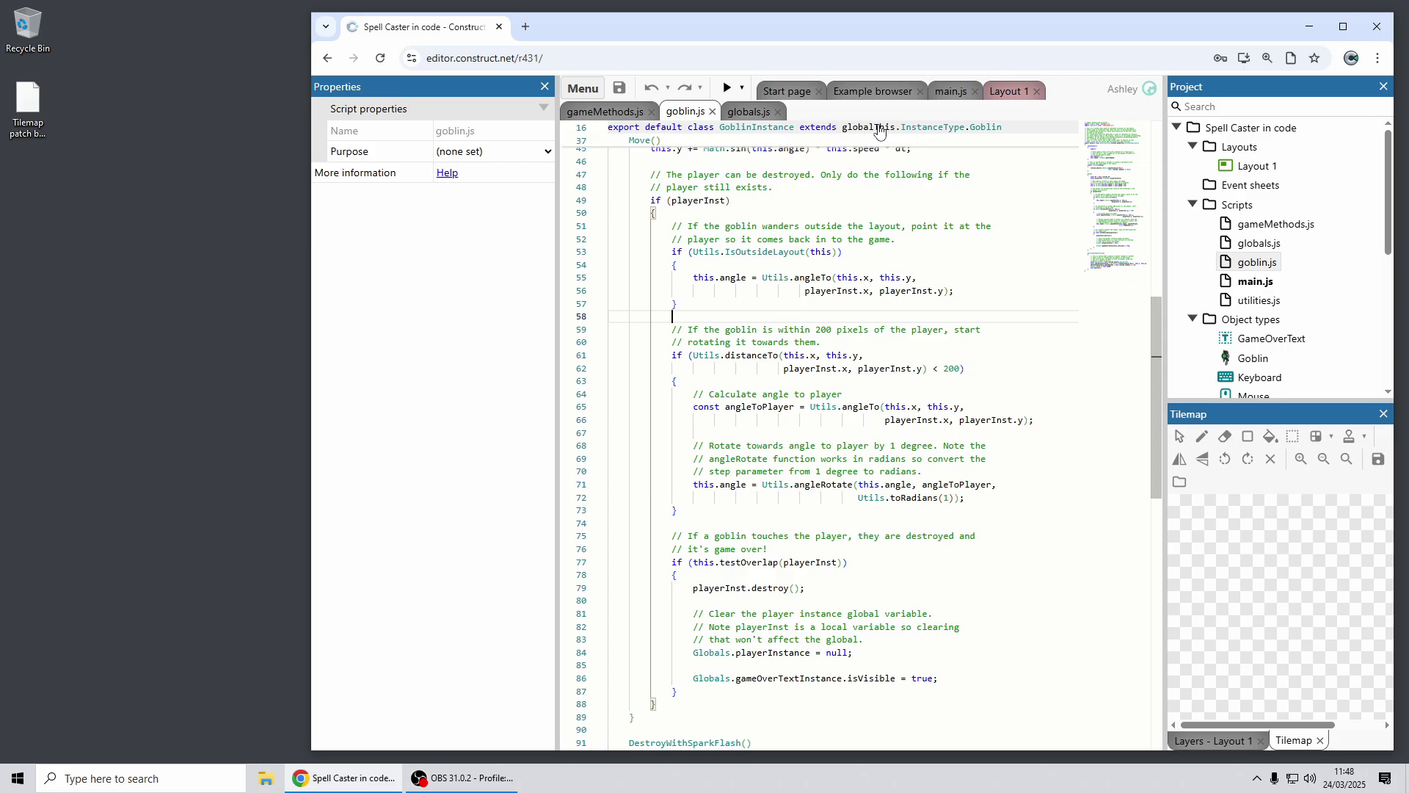
pyautogui.scroll(-2, 865, 300)
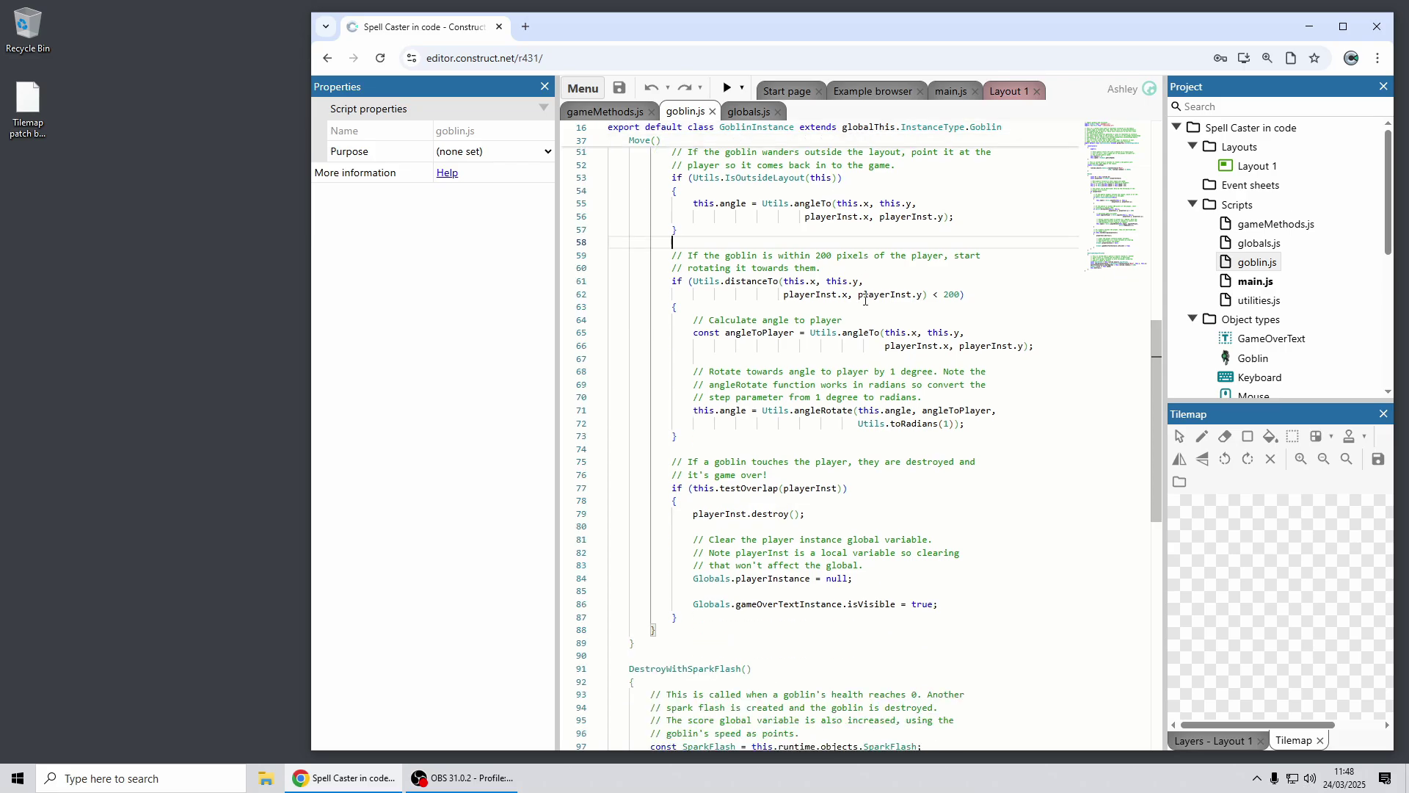
pyautogui.scroll(-3, 866, 300)
pyautogui.scroll(3, 870, 298)
pyautogui.scroll(2, 871, 297)
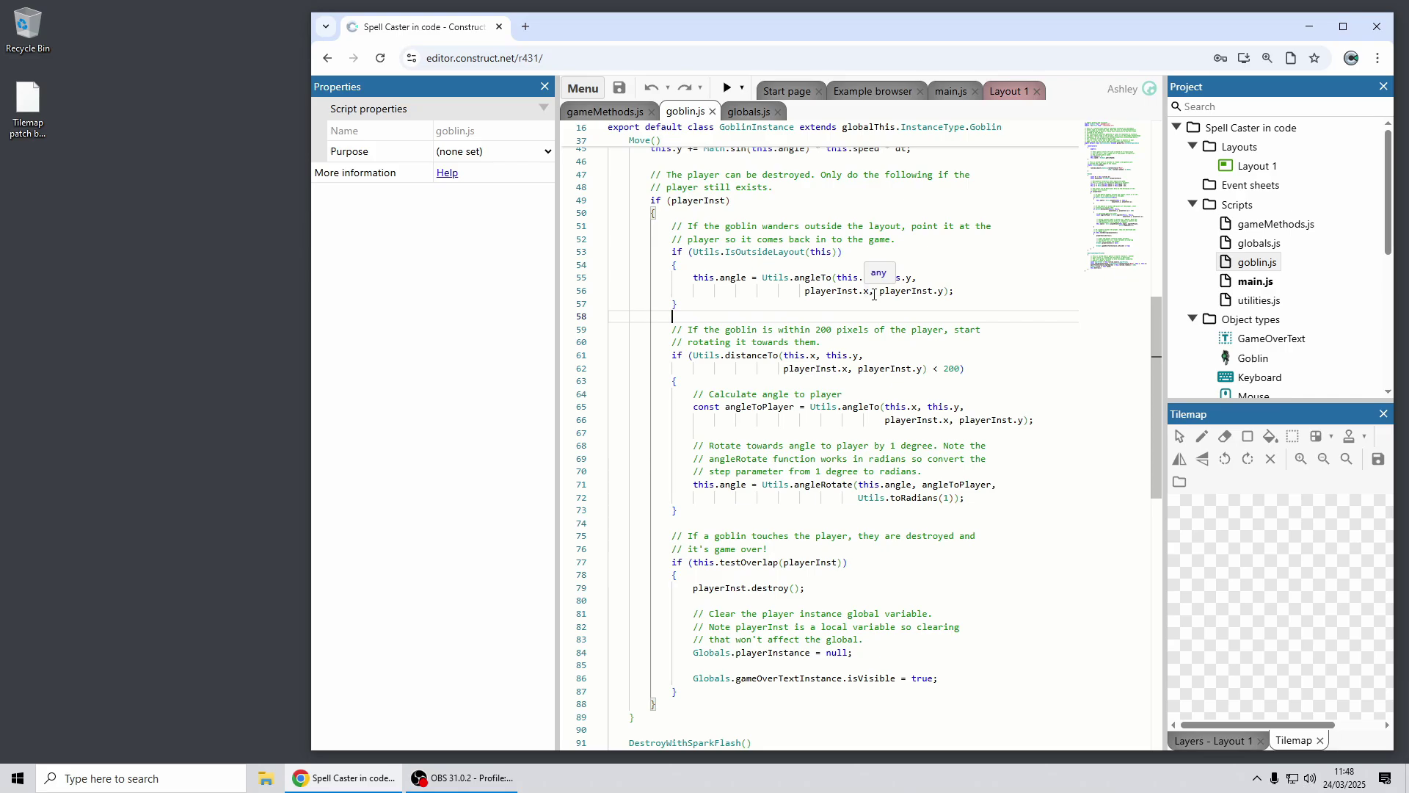
pyautogui.scroll(-3, 888, 322)
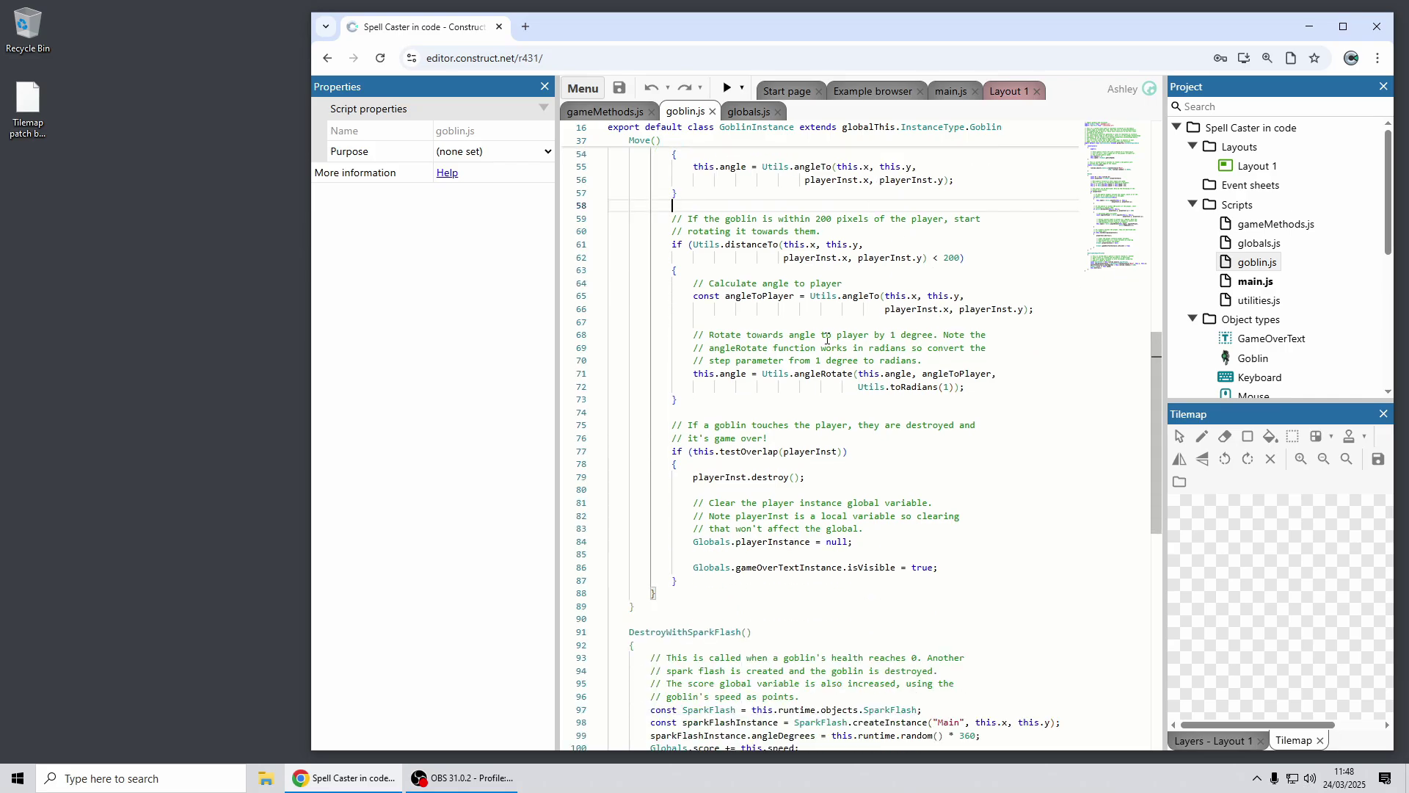
pyautogui.scroll(-4, 830, 338)
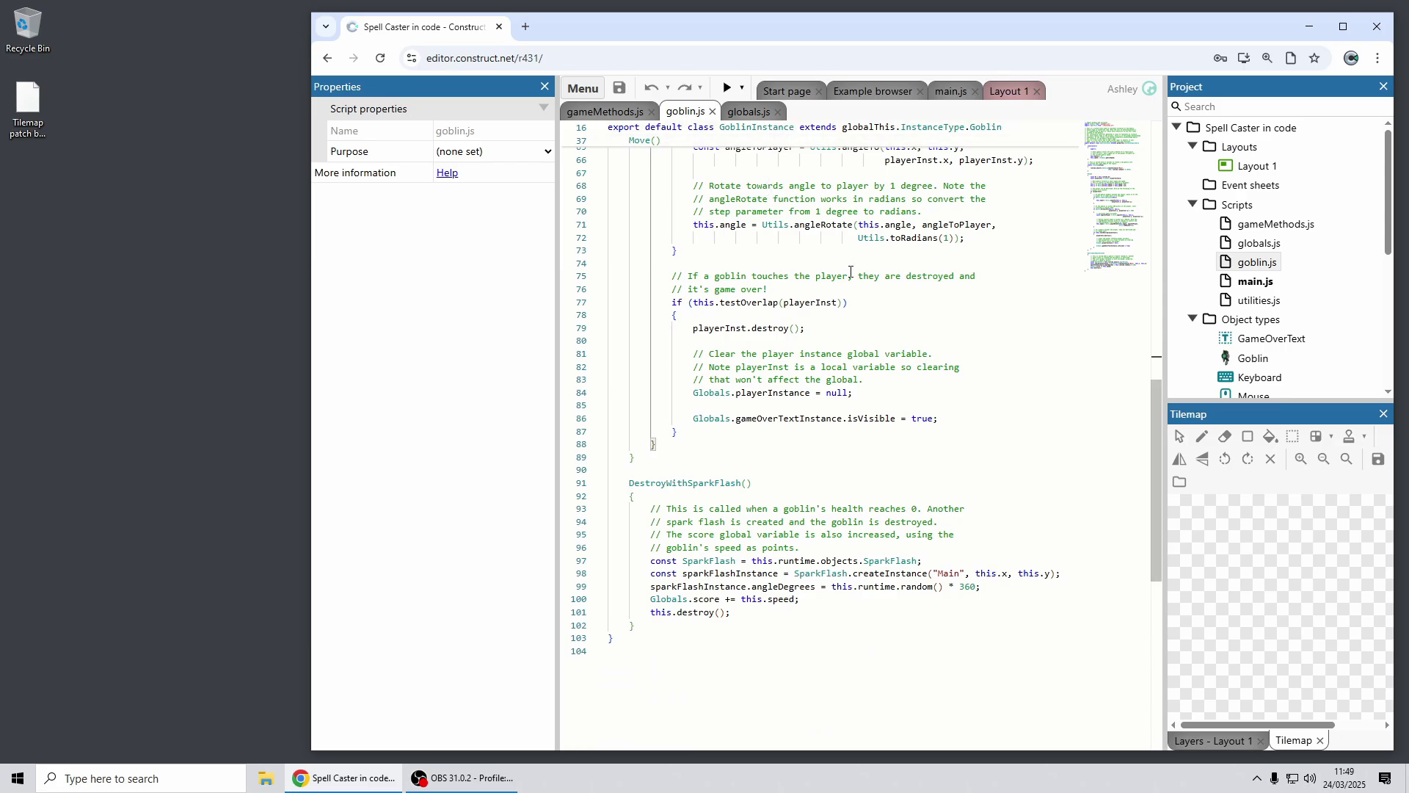
pyautogui.scroll(12, 850, 272)
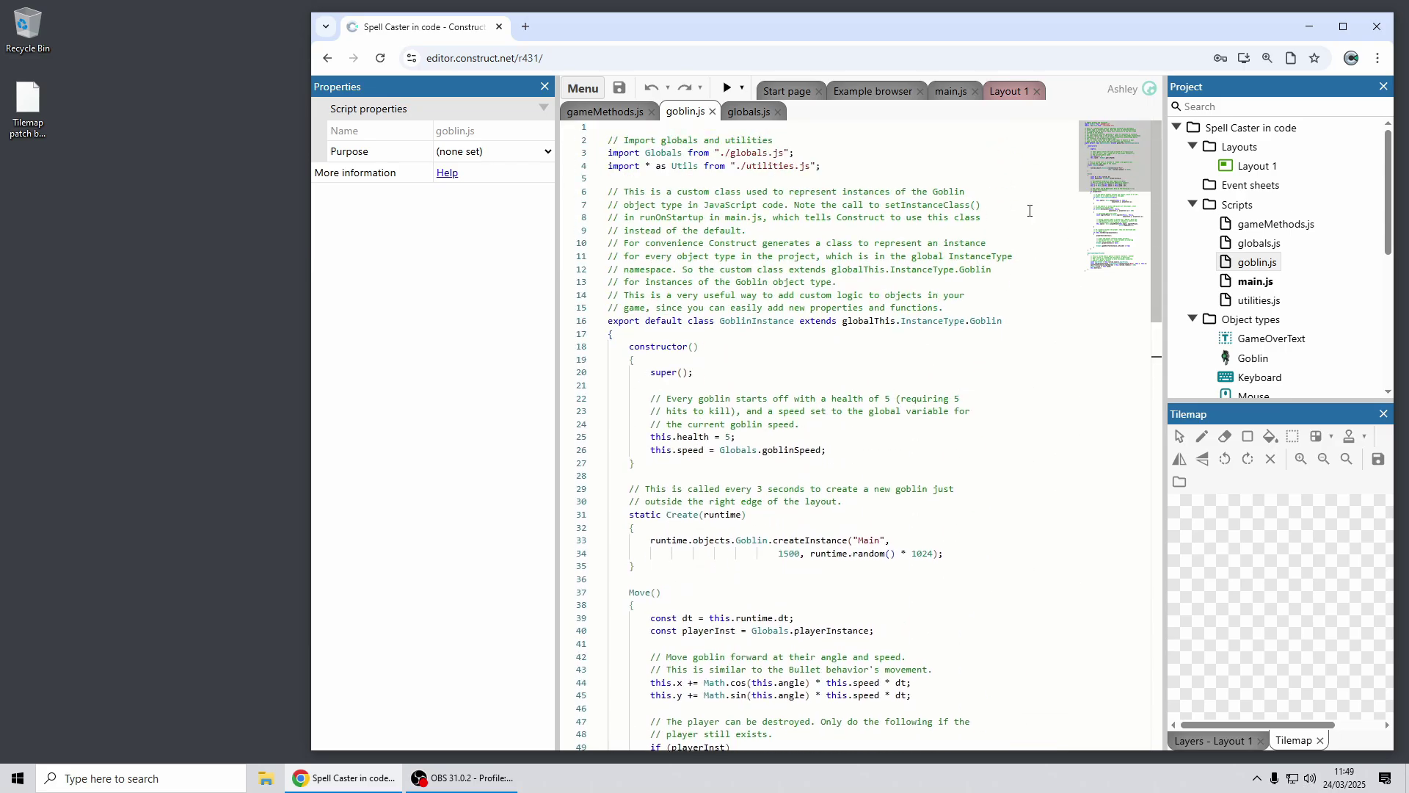
pyautogui.scroll(-5, 782, 313)
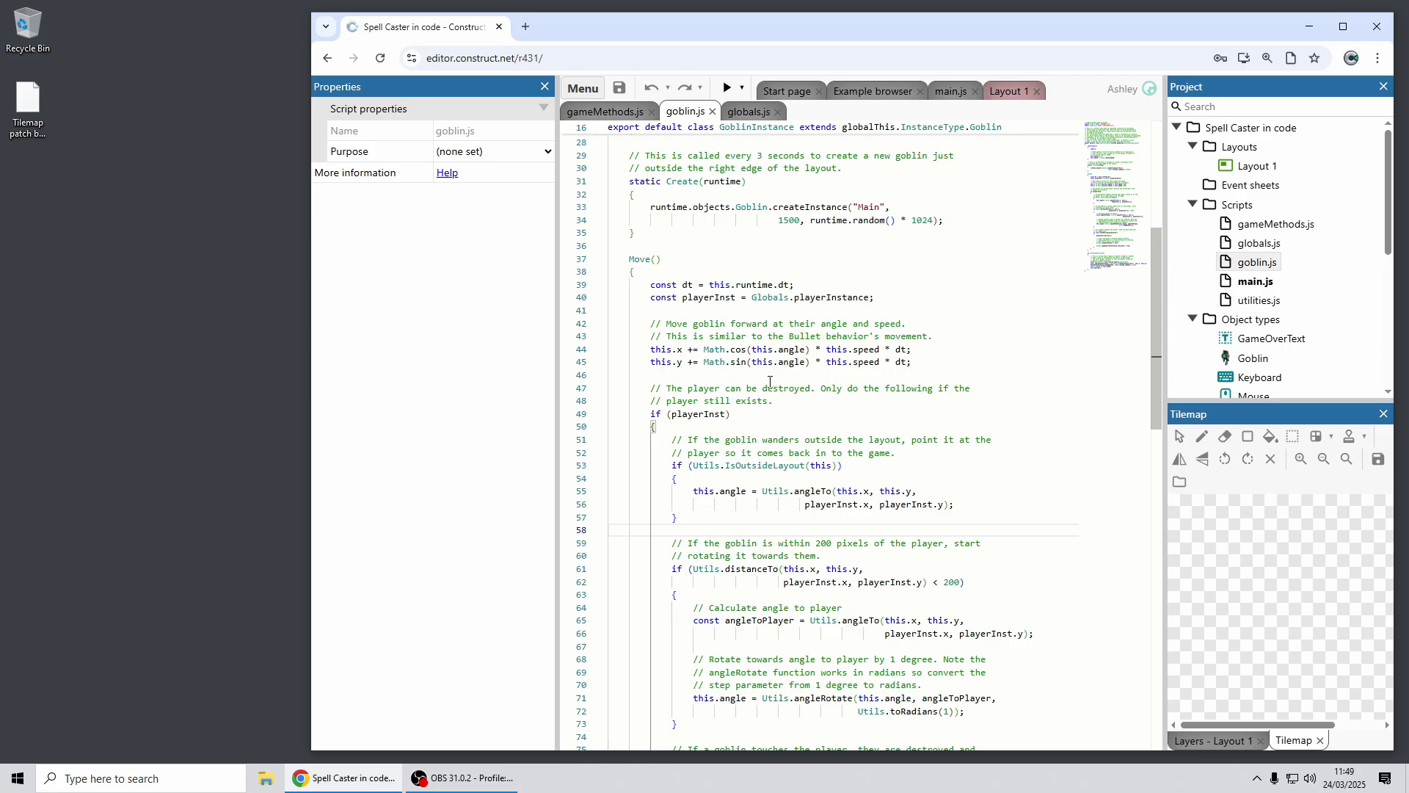
# Step: Insert a '// MARK: Move()' comment above the Move() method and check its minimap heading
pyautogui.click(661, 242)
pyautogui.press('Return')
pyautogui.write('// ')
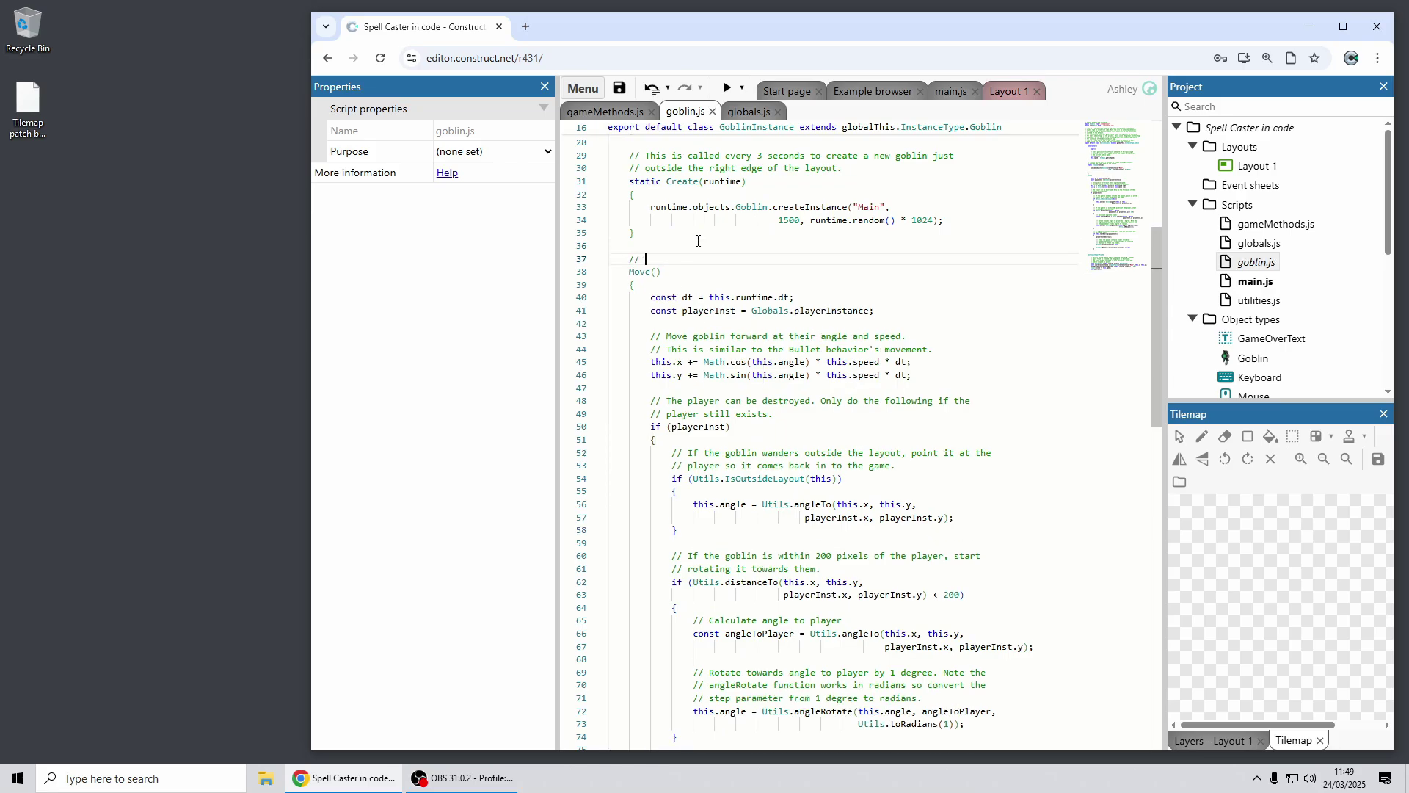
pyautogui.write('MARK: Move()')
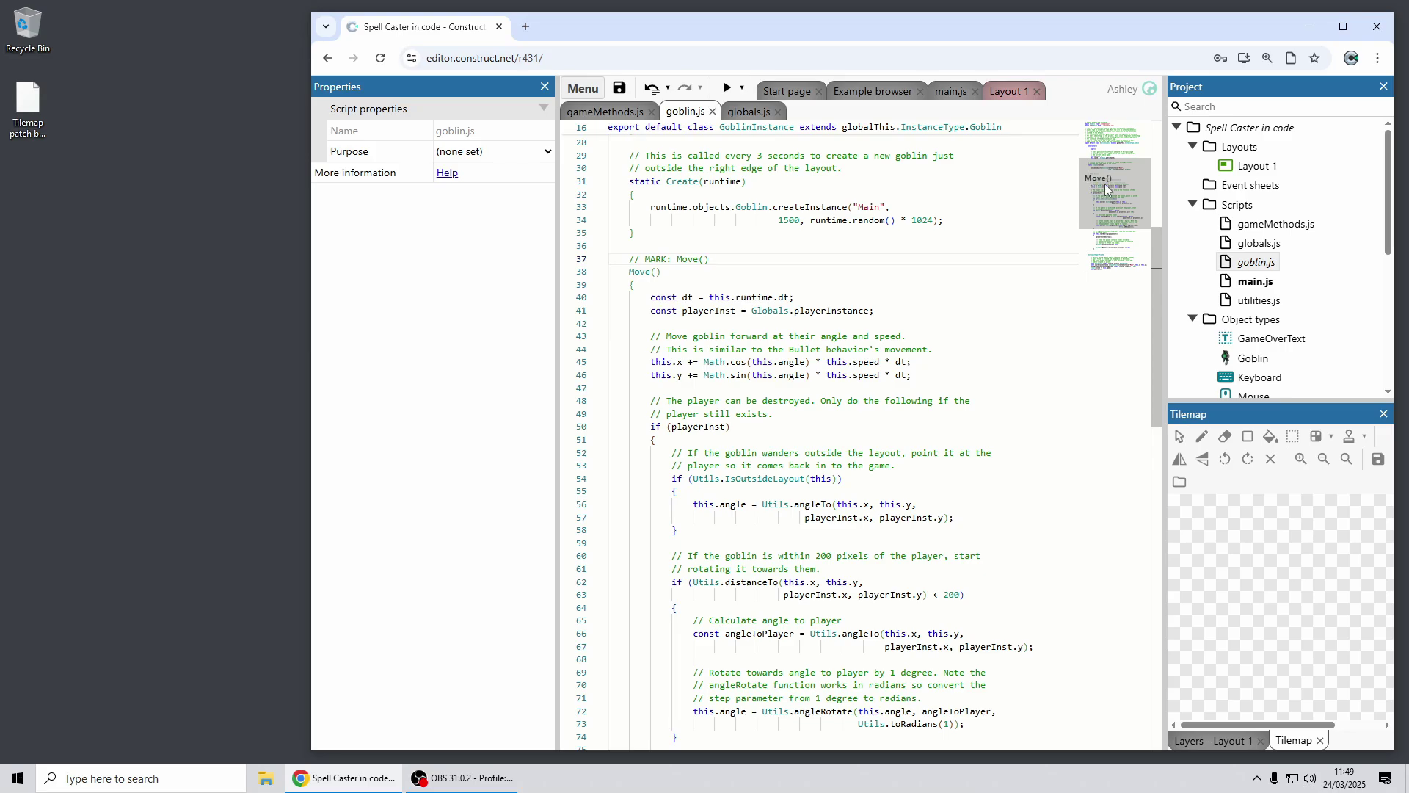
pyautogui.scroll(-2, 1110, 196)
pyautogui.scroll(3, 1111, 191)
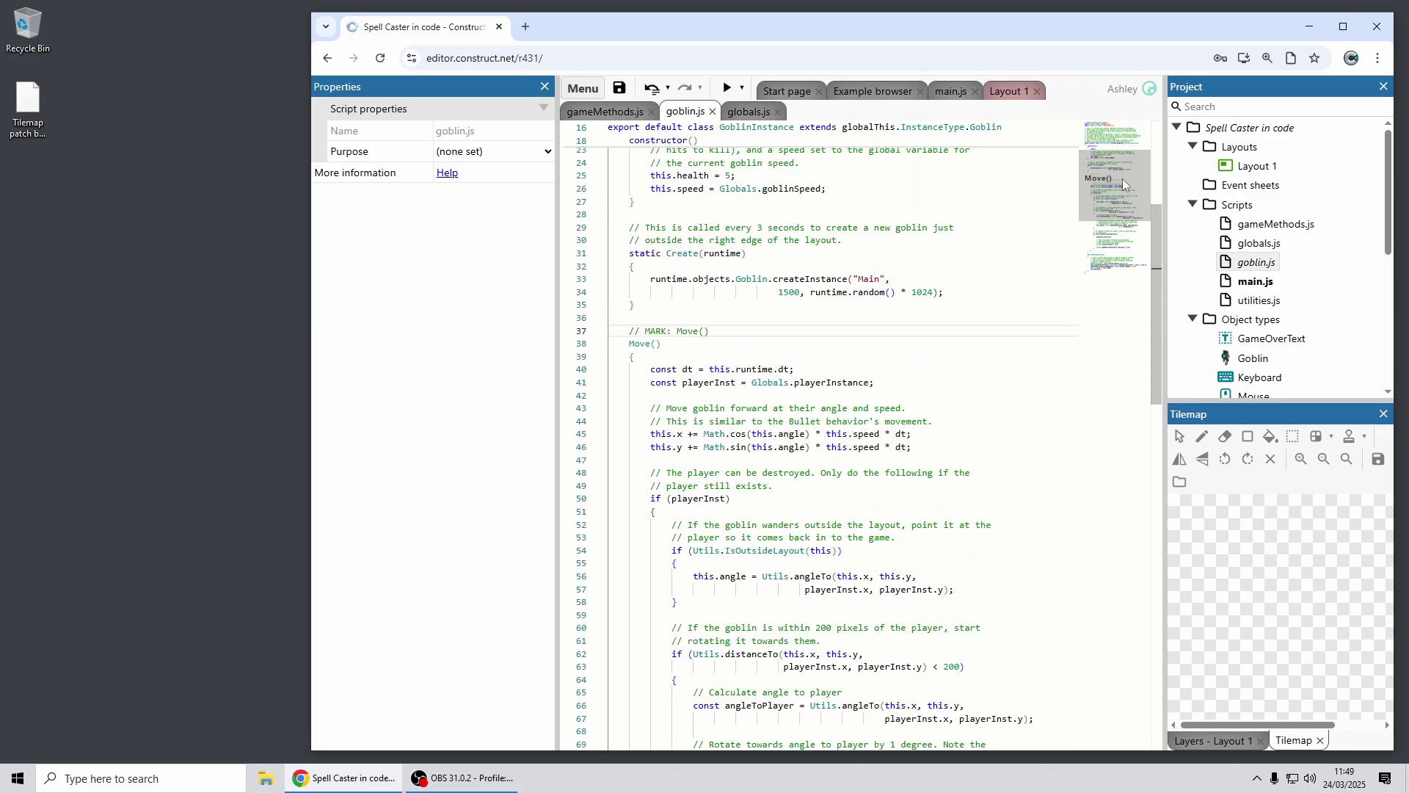
pyautogui.moveTo(1121, 180)
pyautogui.mouseDown()
pyautogui.moveTo(1120, 199)
pyautogui.moveTo(1117, 182)
pyautogui.mouseUp()
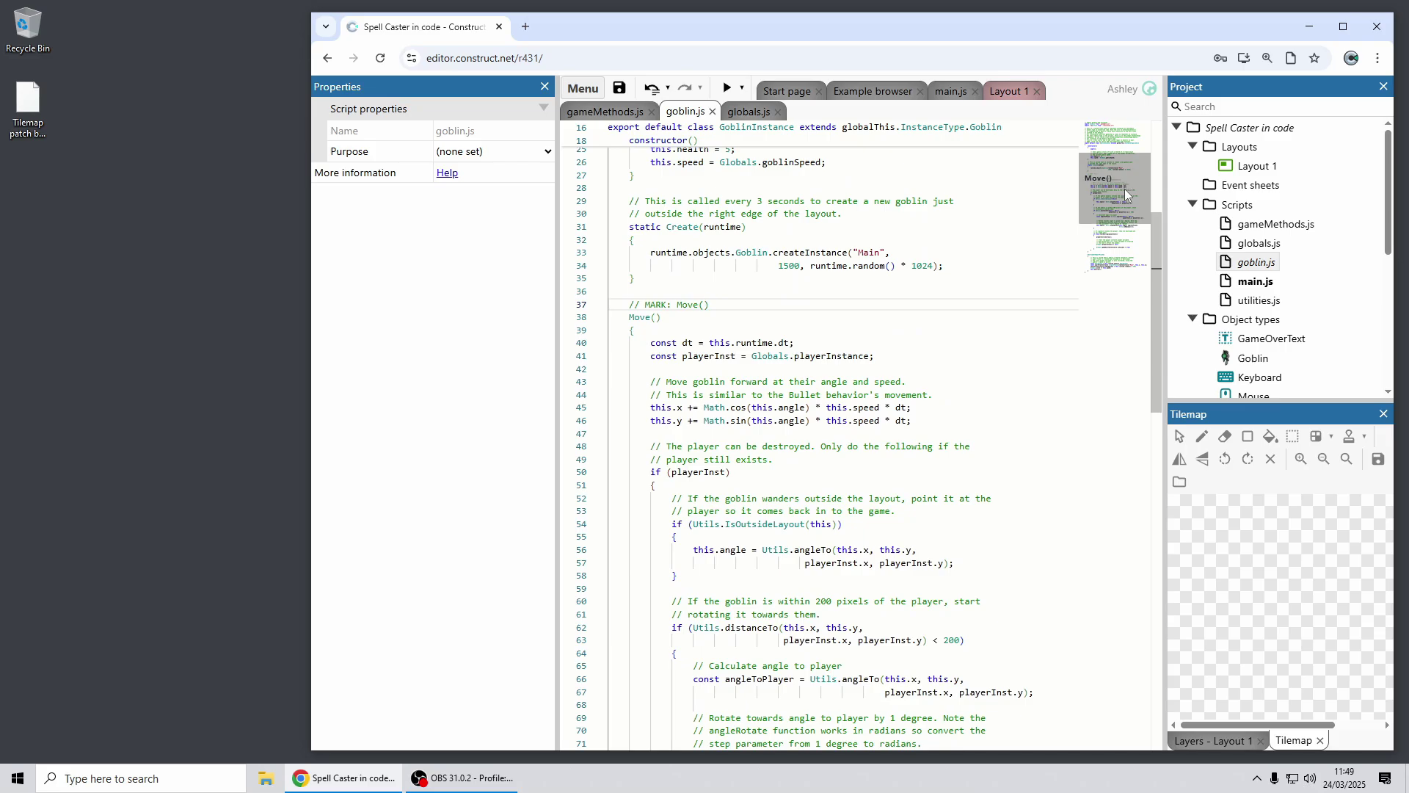
pyautogui.scroll(-3, 1124, 186)
pyautogui.scroll(6, 1124, 187)
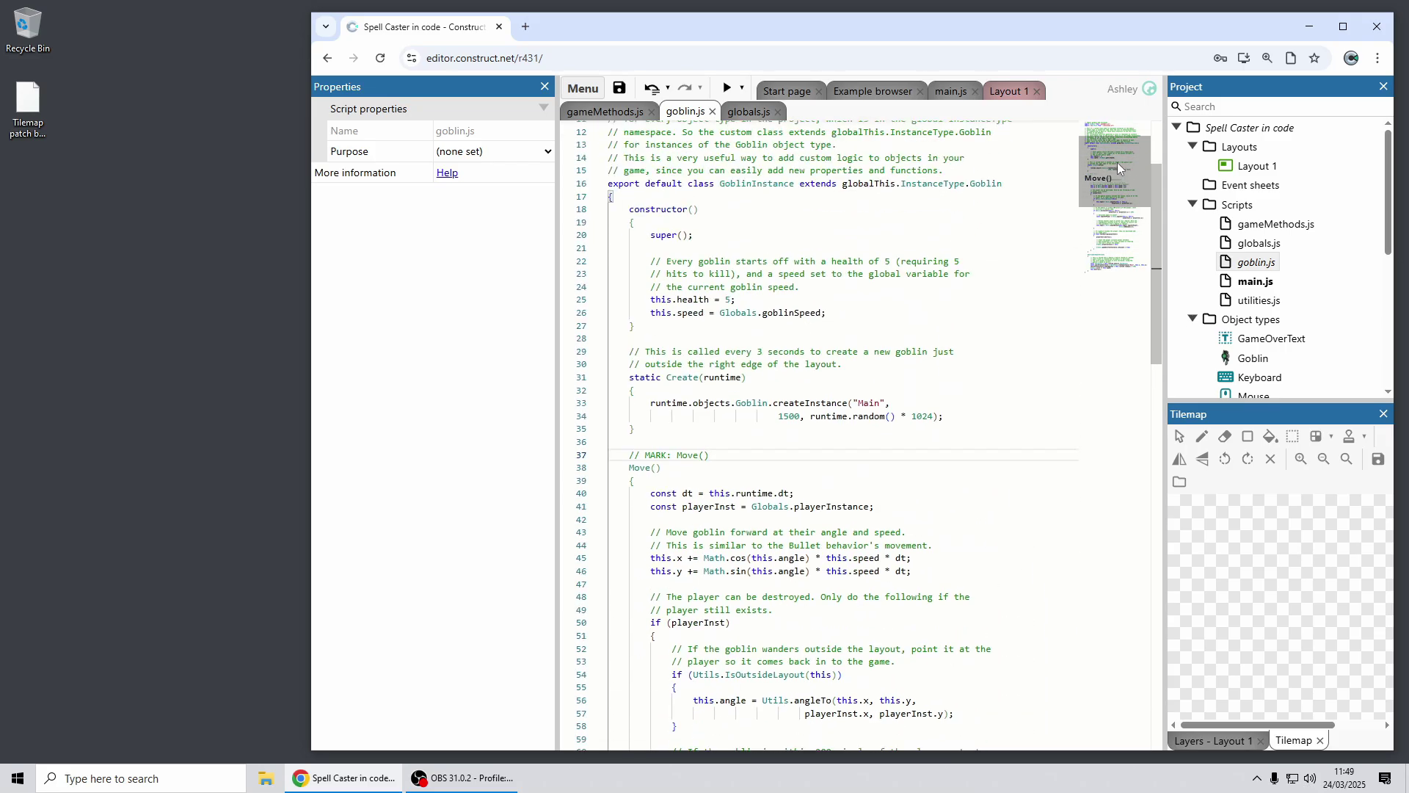
pyautogui.scroll(3, 1117, 165)
# Step: Wrap the goblin.js import lines between '//#region Imports' and '//#endregion' comments
pyautogui.click(722, 128)
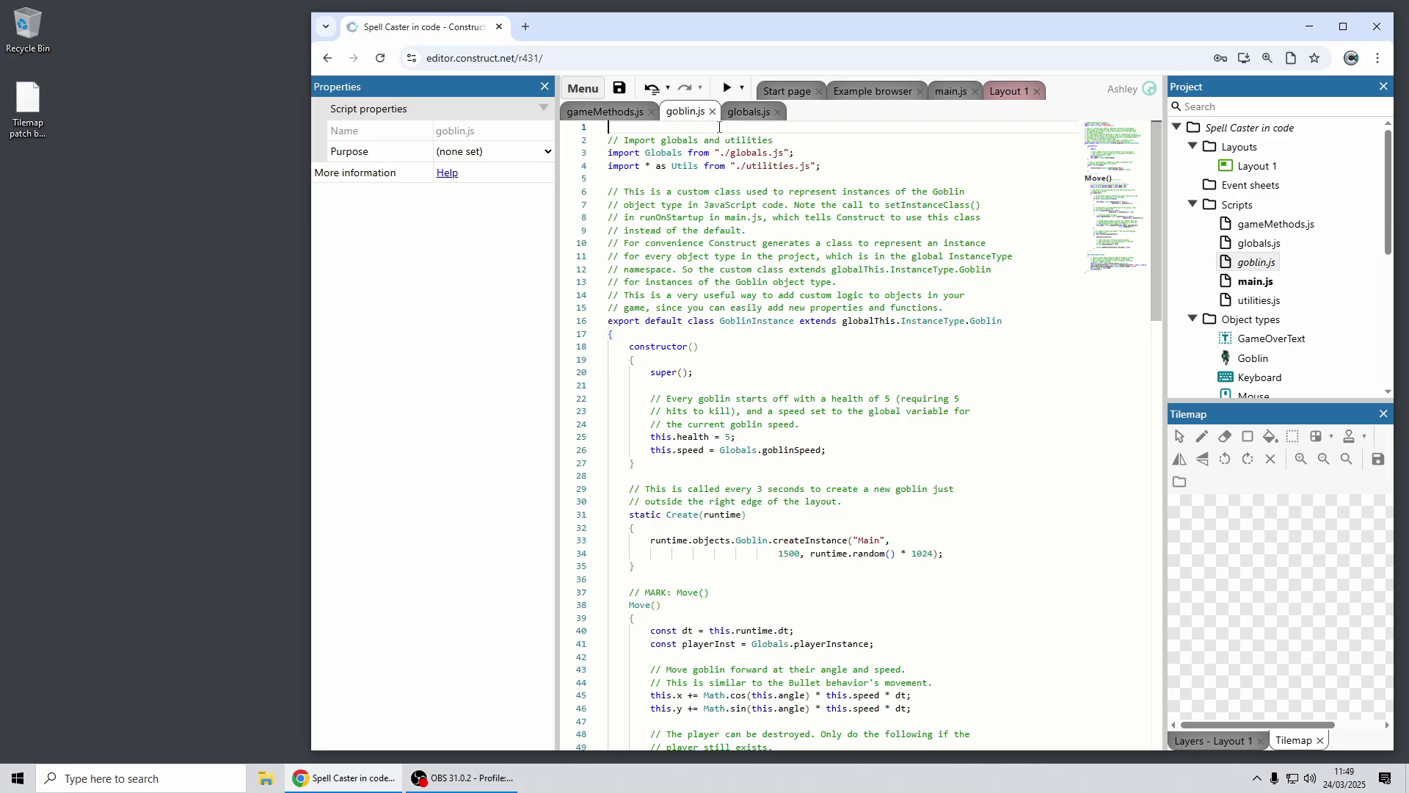
pyautogui.press('Return')
pyautogui.write('//')
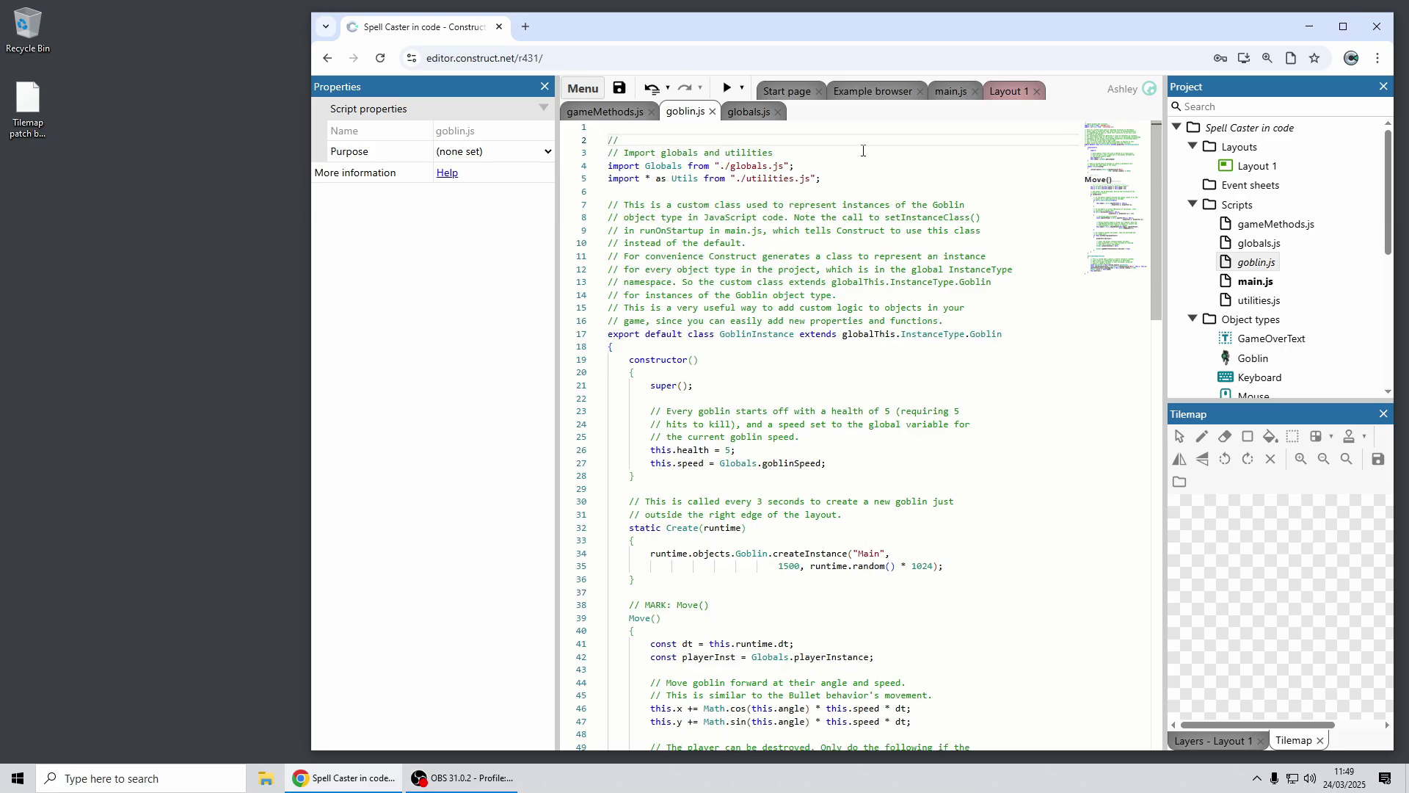
pyautogui.write('#region Import')
pyautogui.press('BackSpace')
pyautogui.write('s')
pyautogui.press('Return')
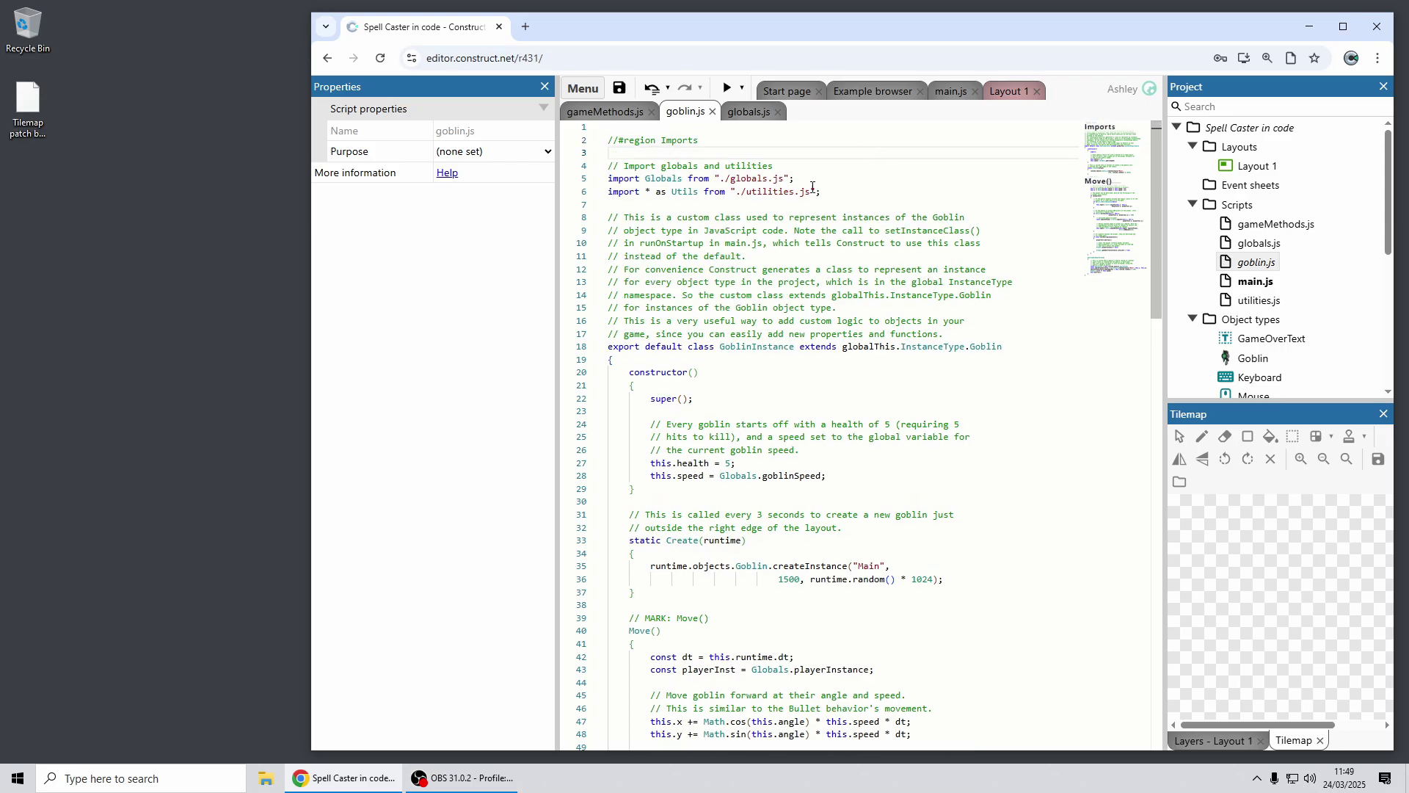
pyautogui.click(851, 191)
pyautogui.press('Return')
pyautogui.press('Return')
pyautogui.write('//')
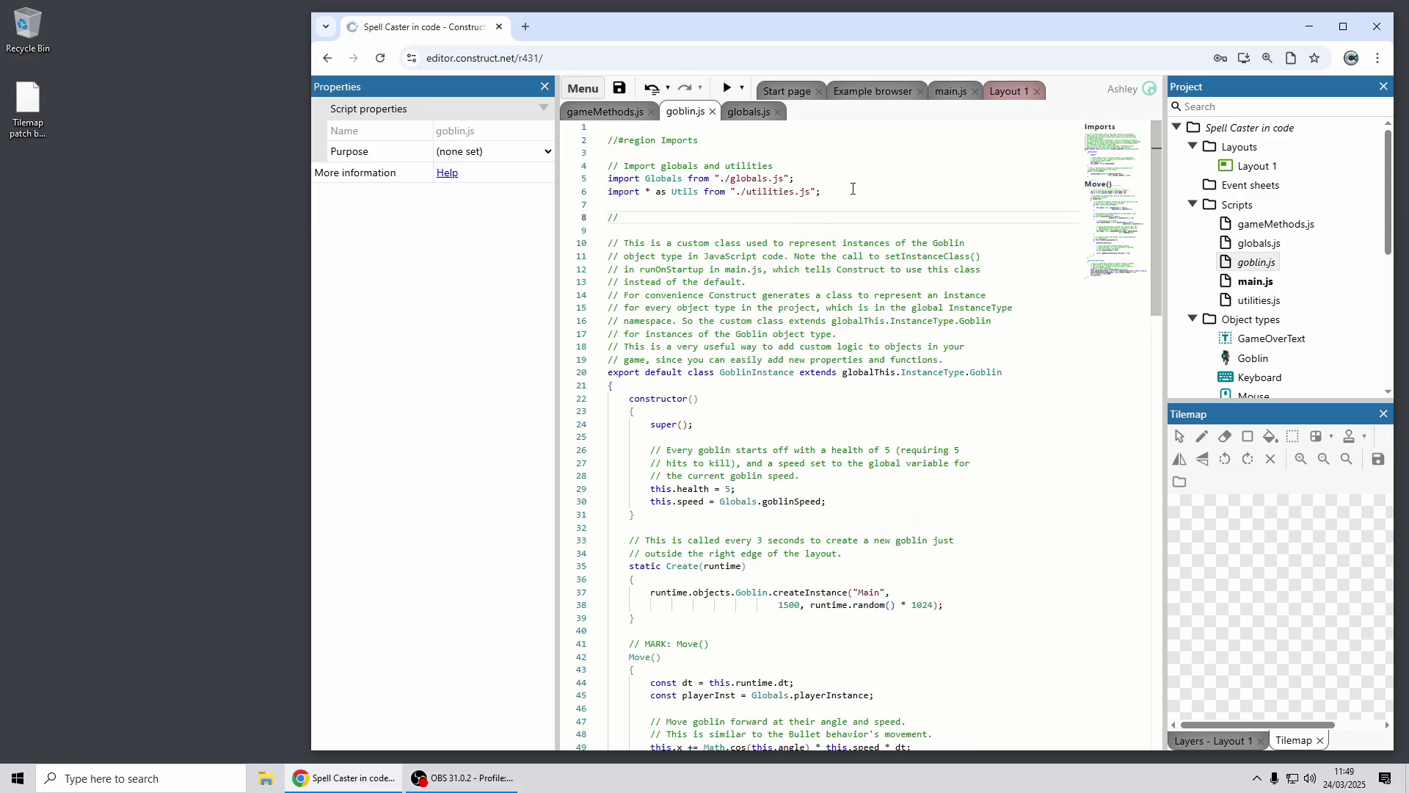
pyautogui.write('#endregion')
pyautogui.click(736, 179)
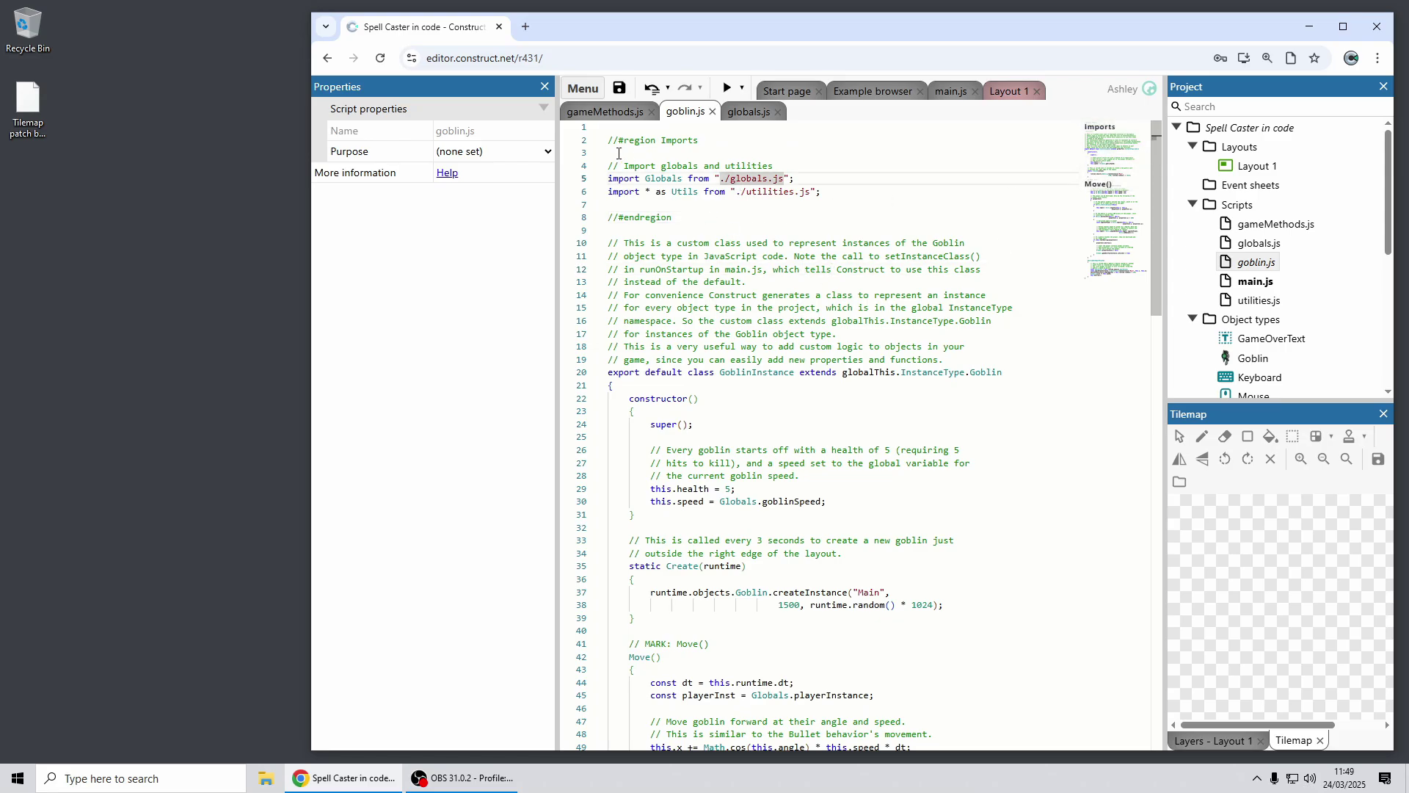
# Step: Collapse and expand the Imports region twice with its fold chevron
pyautogui.click(648, 142)
pyautogui.click(599, 141)
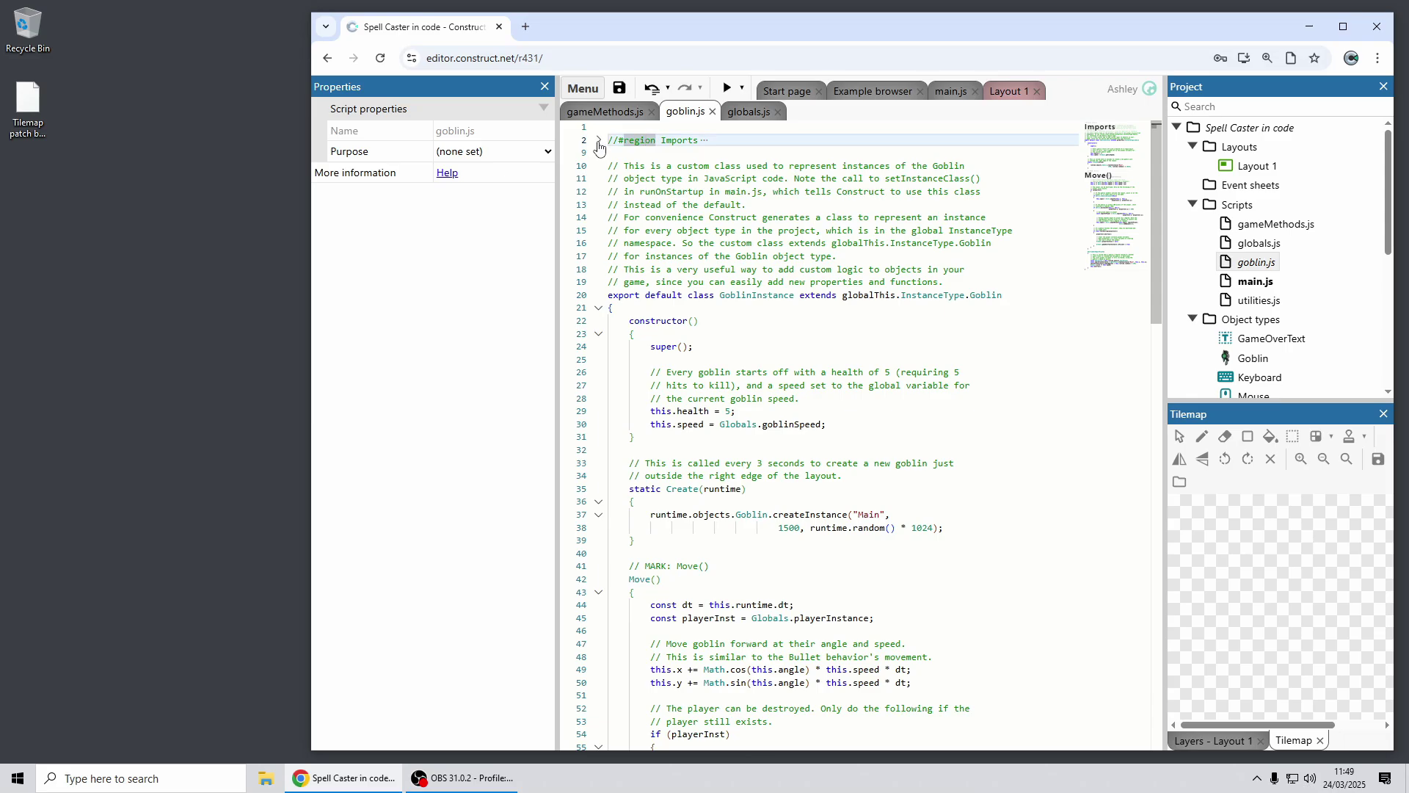
pyautogui.click(599, 140)
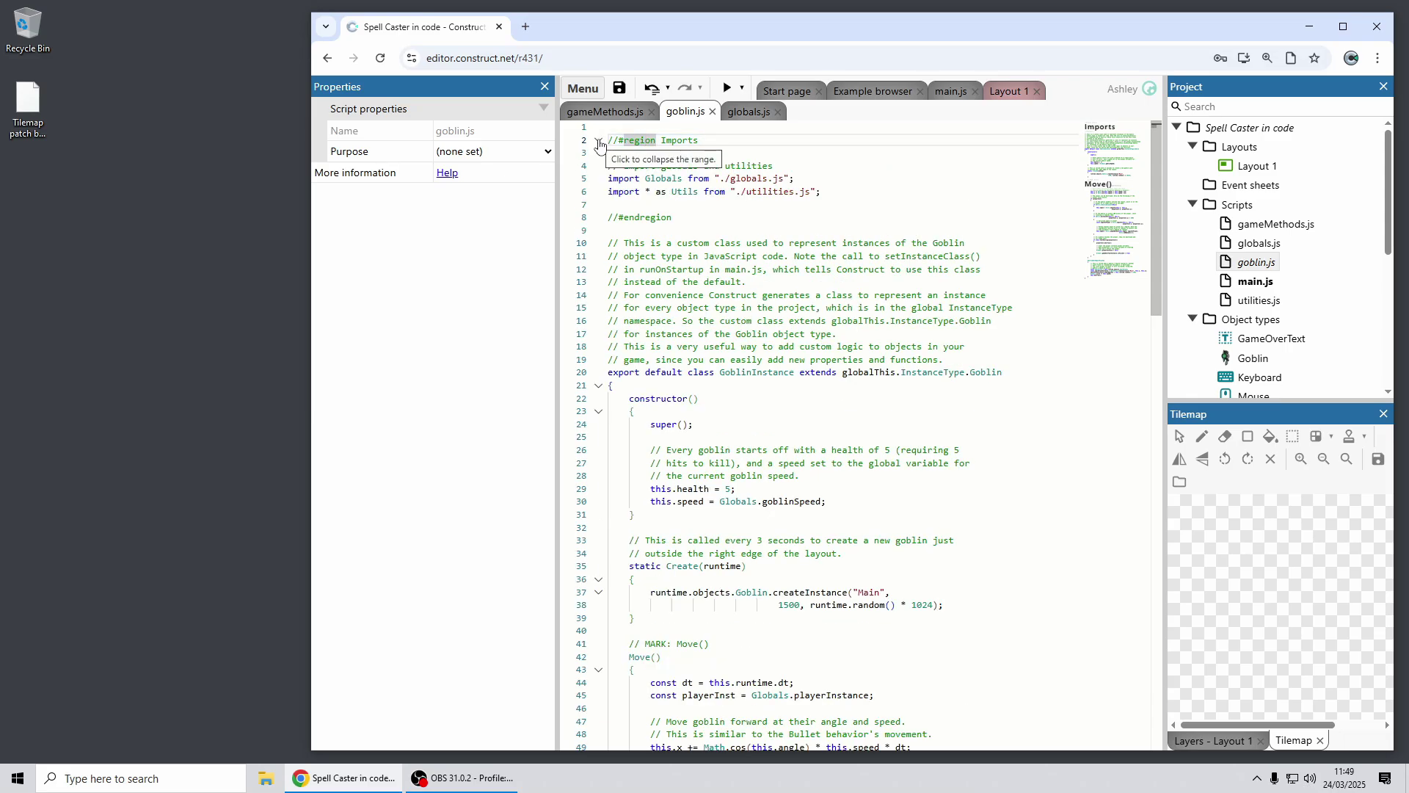
pyautogui.click(598, 142)
pyautogui.click(599, 143)
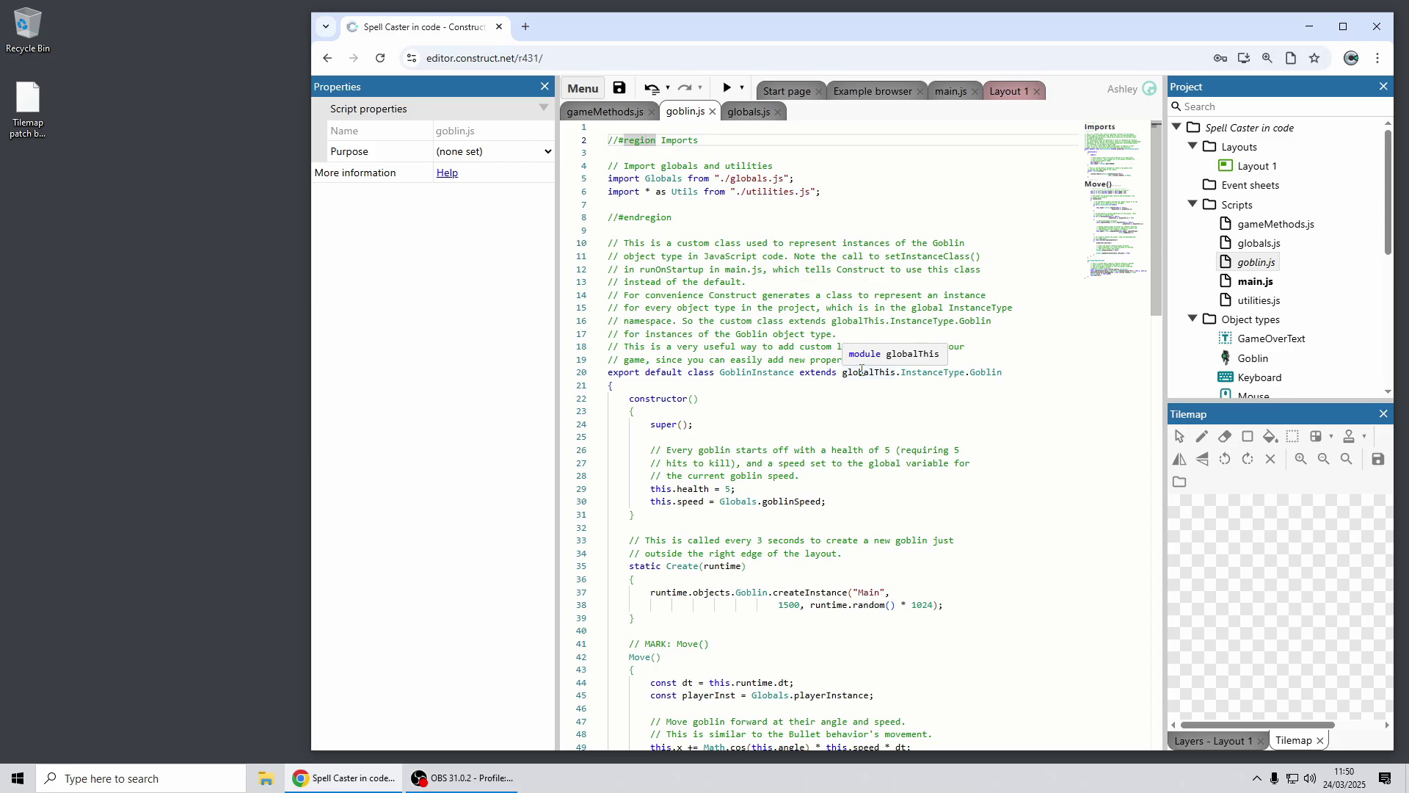
pyautogui.scroll(-2, 849, 308)
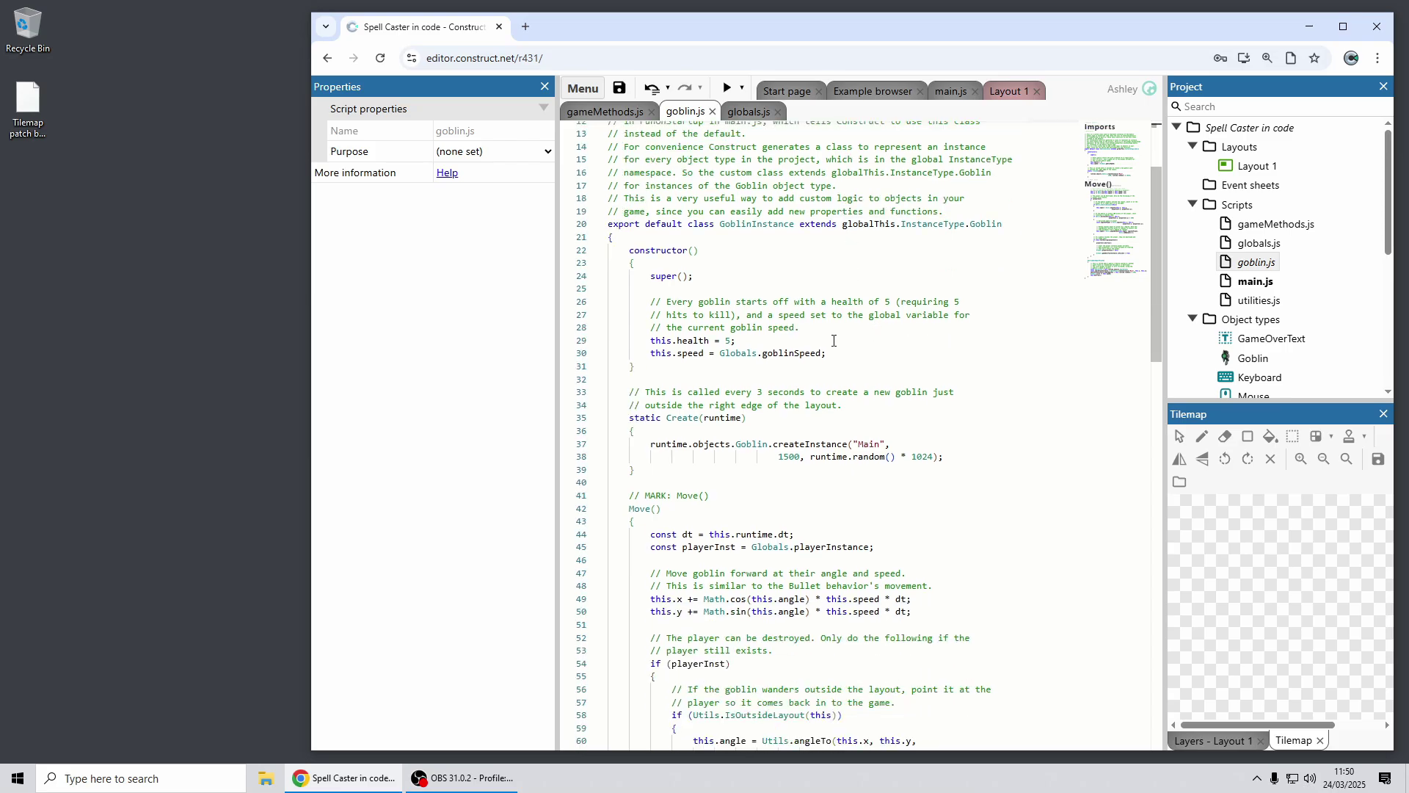
pyautogui.rightClick(796, 355)
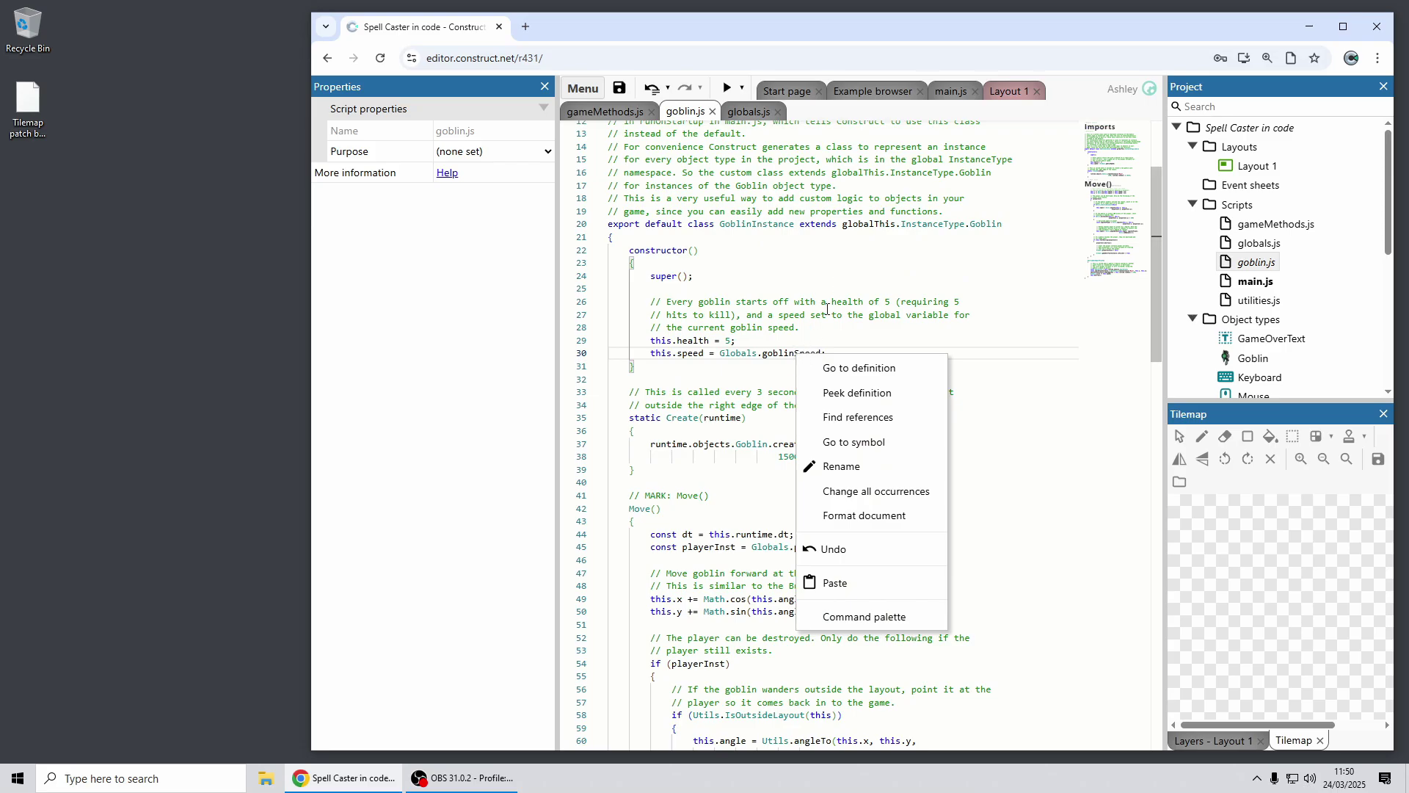
pyautogui.click(779, 355)
pyautogui.rightClick(803, 360)
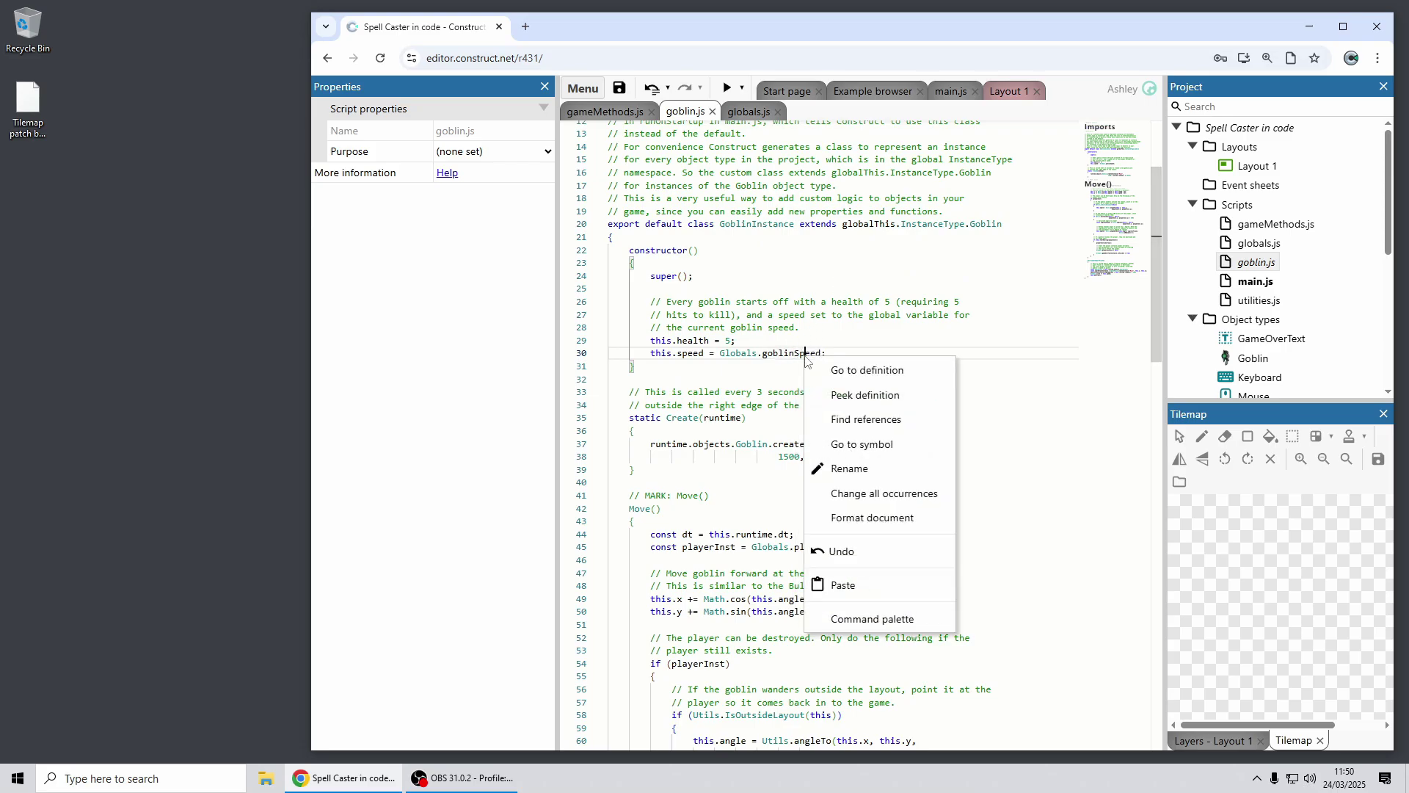
pyautogui.click(888, 390)
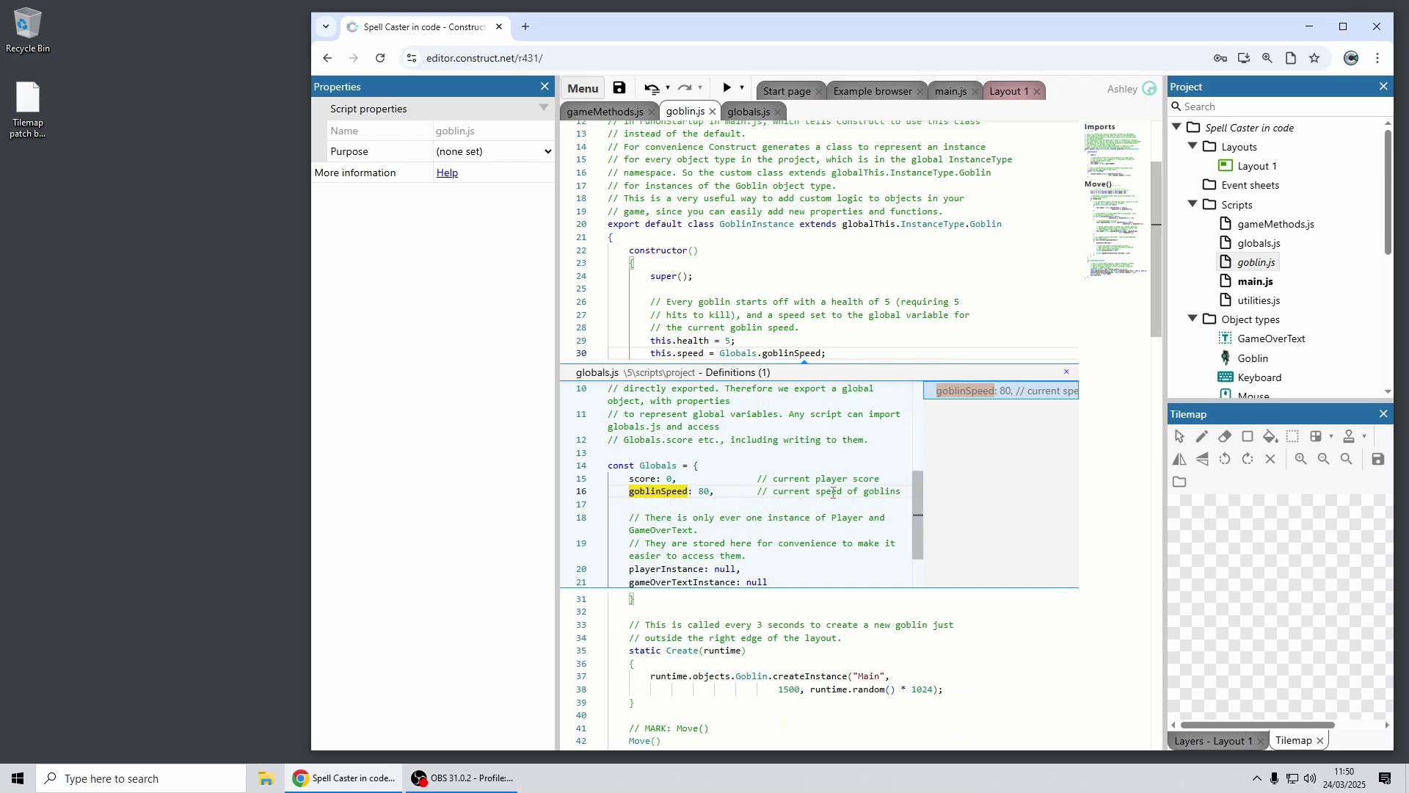
pyautogui.scroll(-2, 833, 493)
pyautogui.scroll(1, 833, 493)
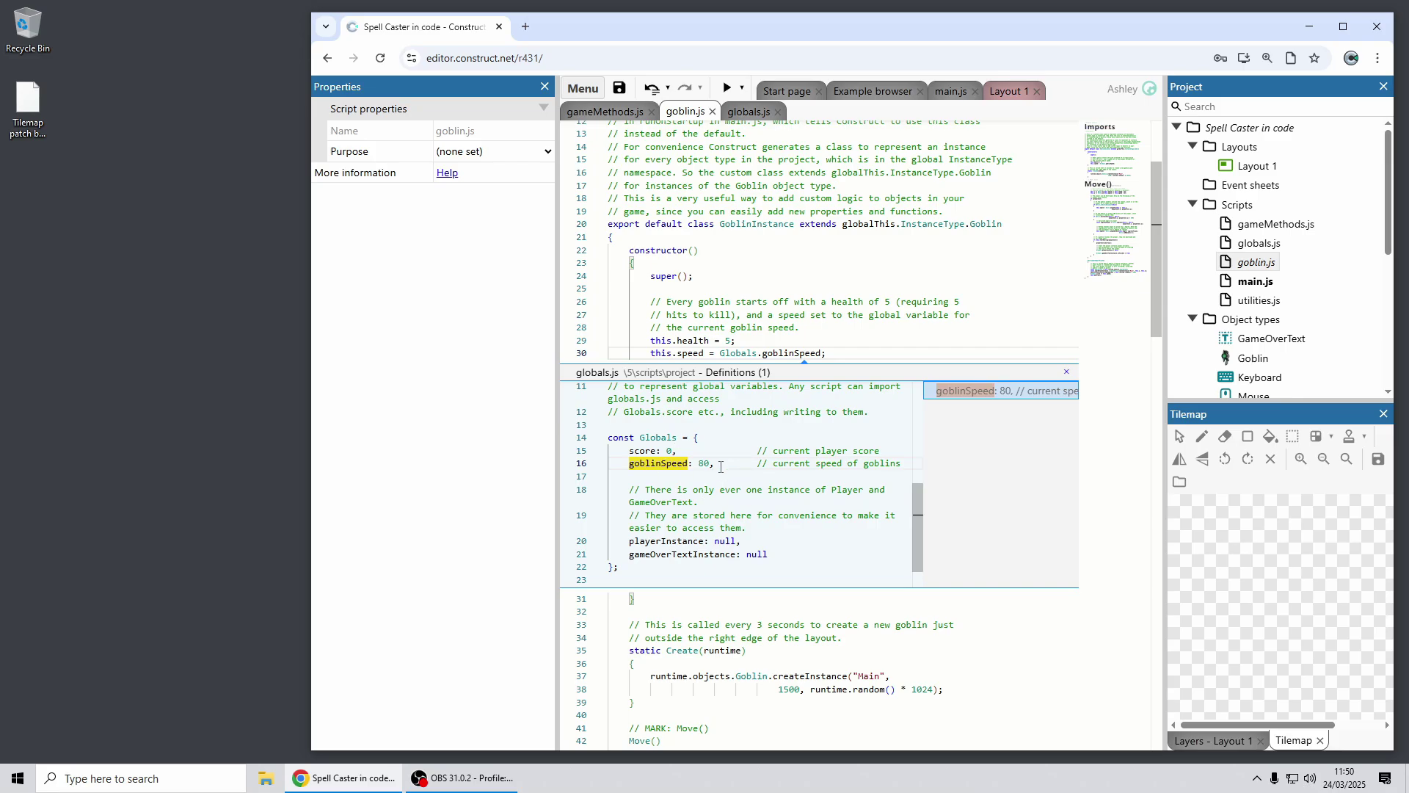
pyautogui.click(792, 353)
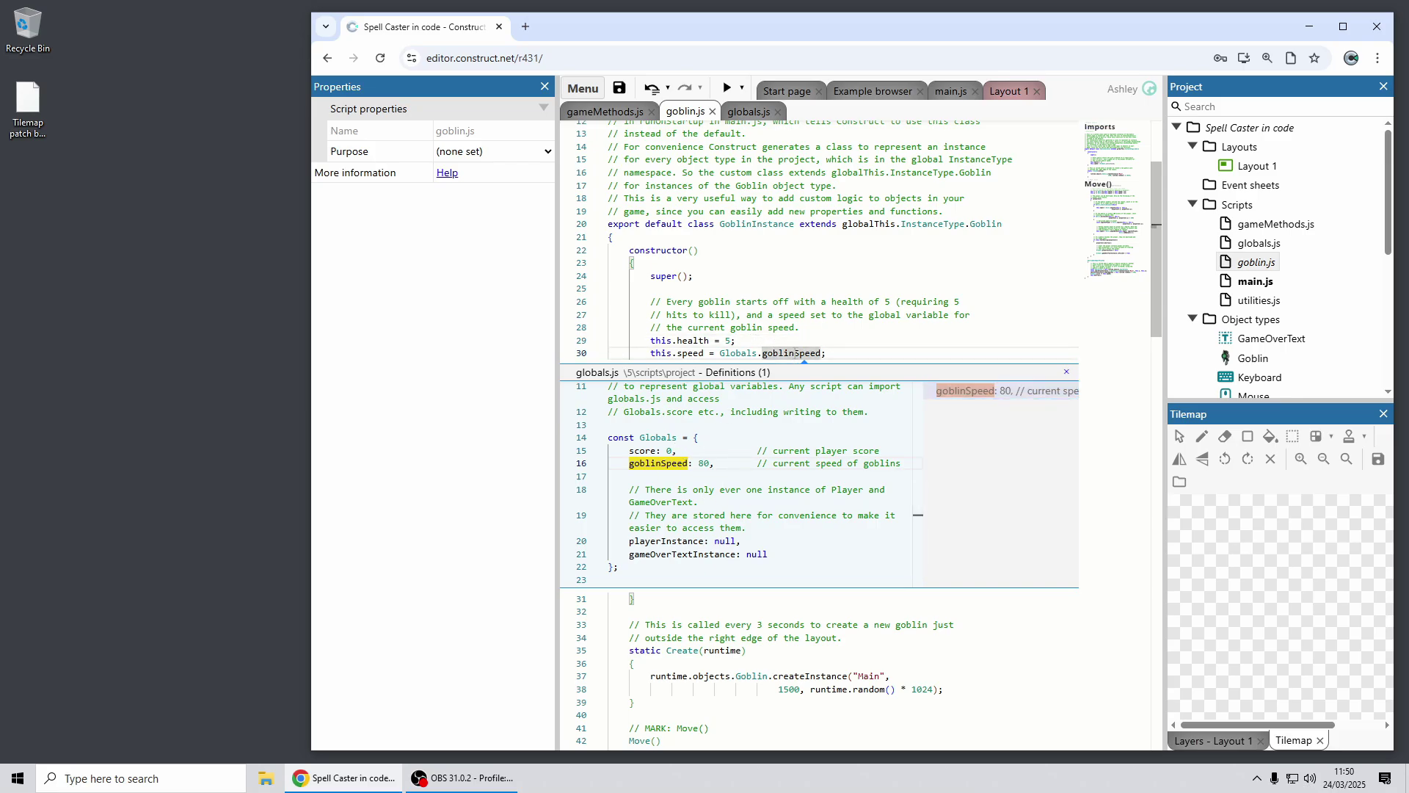
pyautogui.rightClick(795, 353)
pyautogui.click(858, 365)
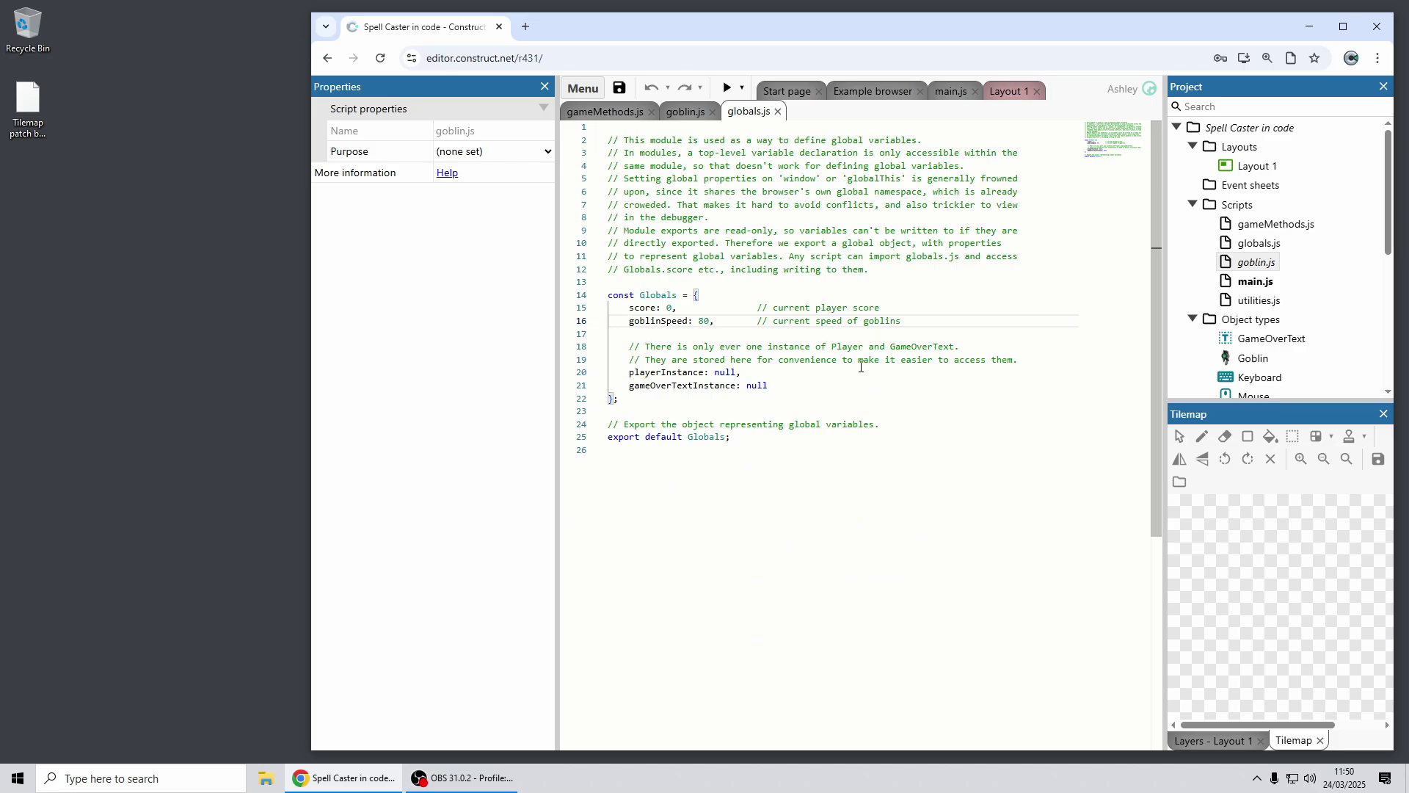
pyautogui.doubleClick(649, 323)
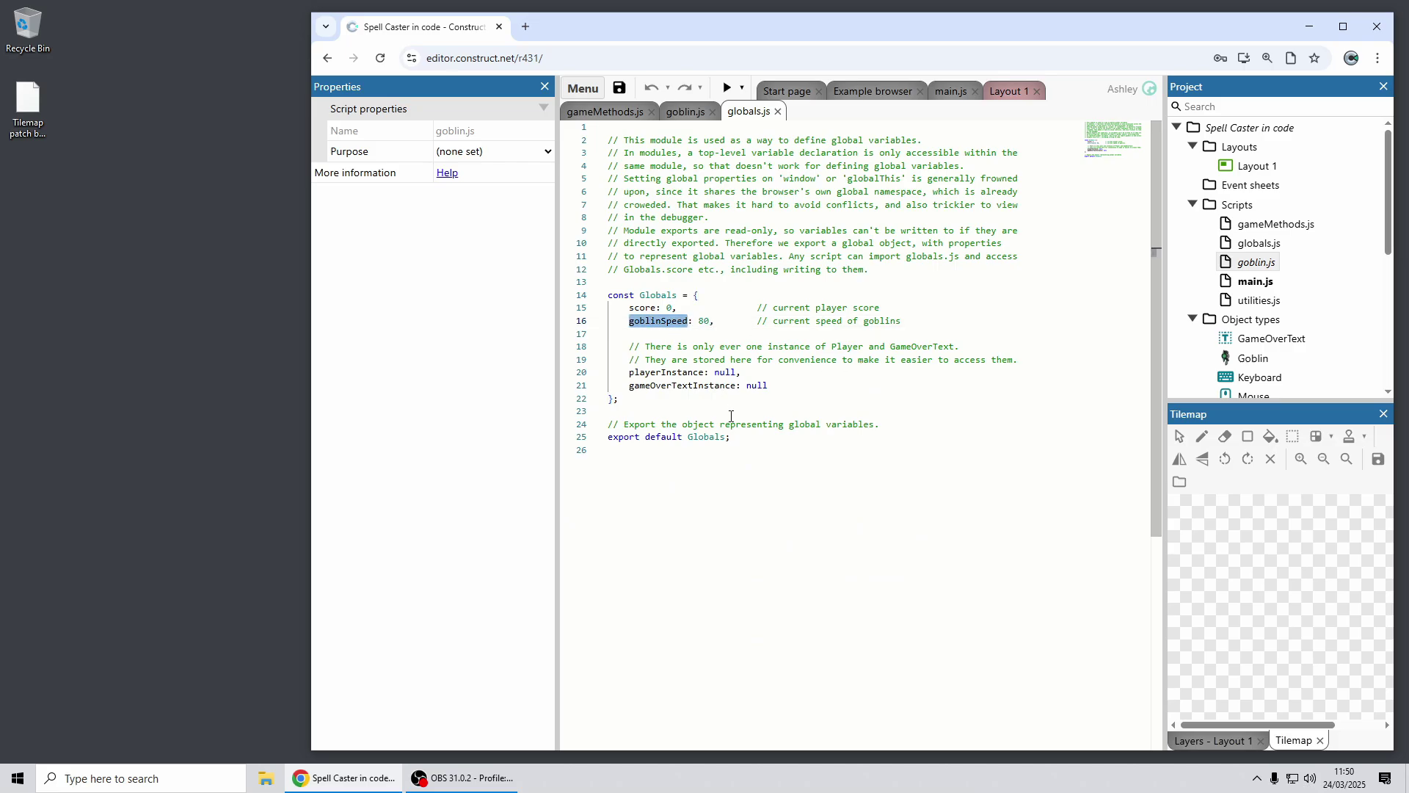
pyautogui.click(690, 113)
pyautogui.click(1070, 377)
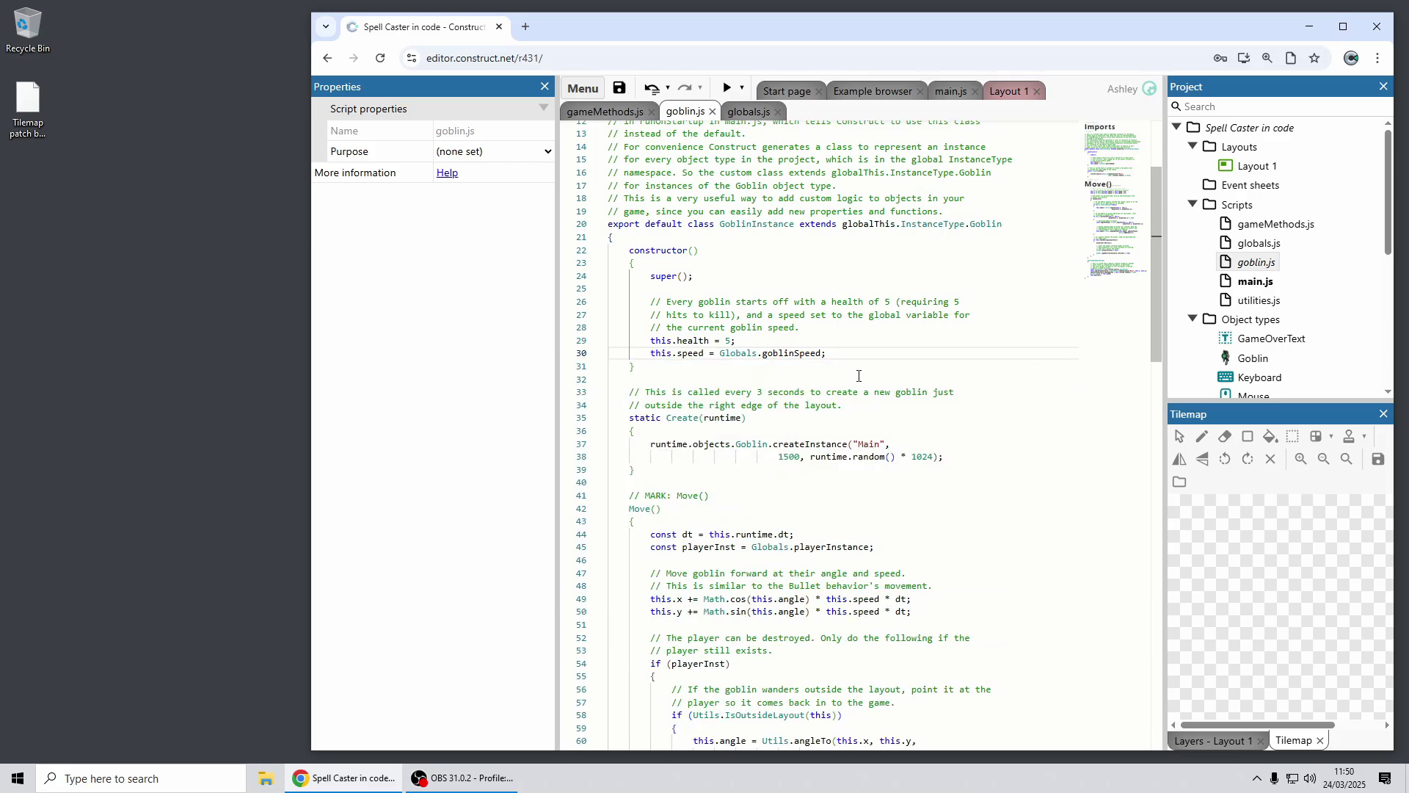
pyautogui.rightClick(798, 352)
pyautogui.click(880, 413)
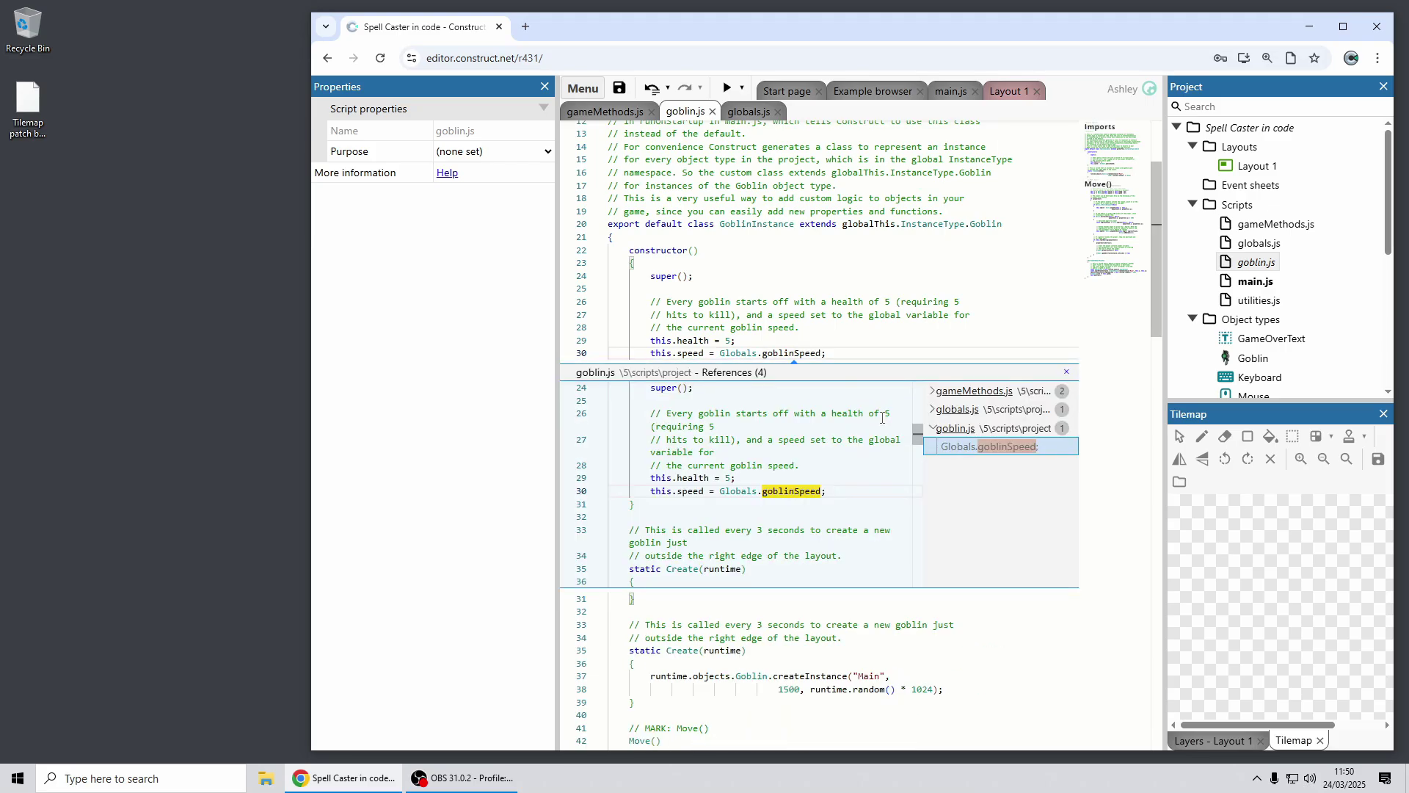
pyautogui.click(933, 409)
pyautogui.click(935, 391)
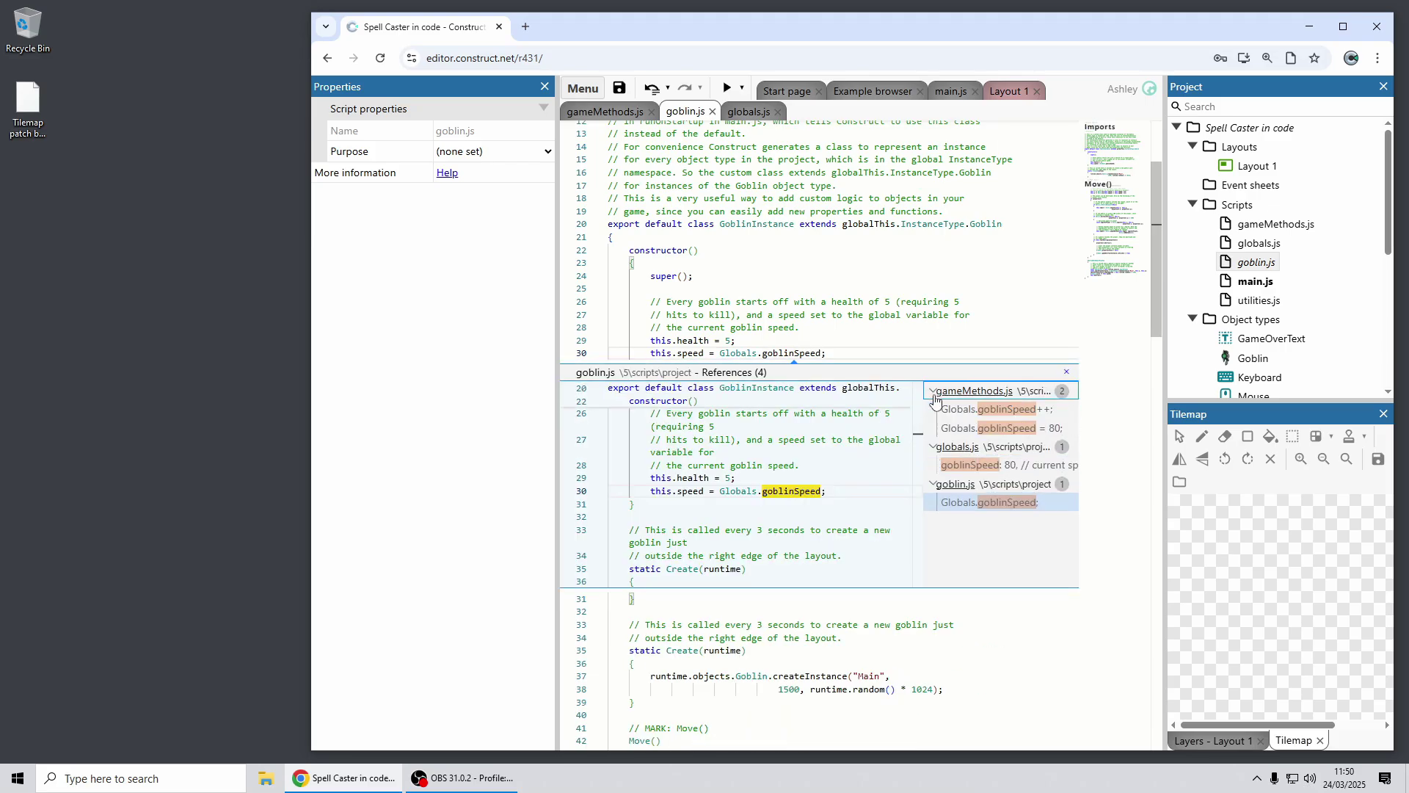
pyautogui.doubleClick(991, 413)
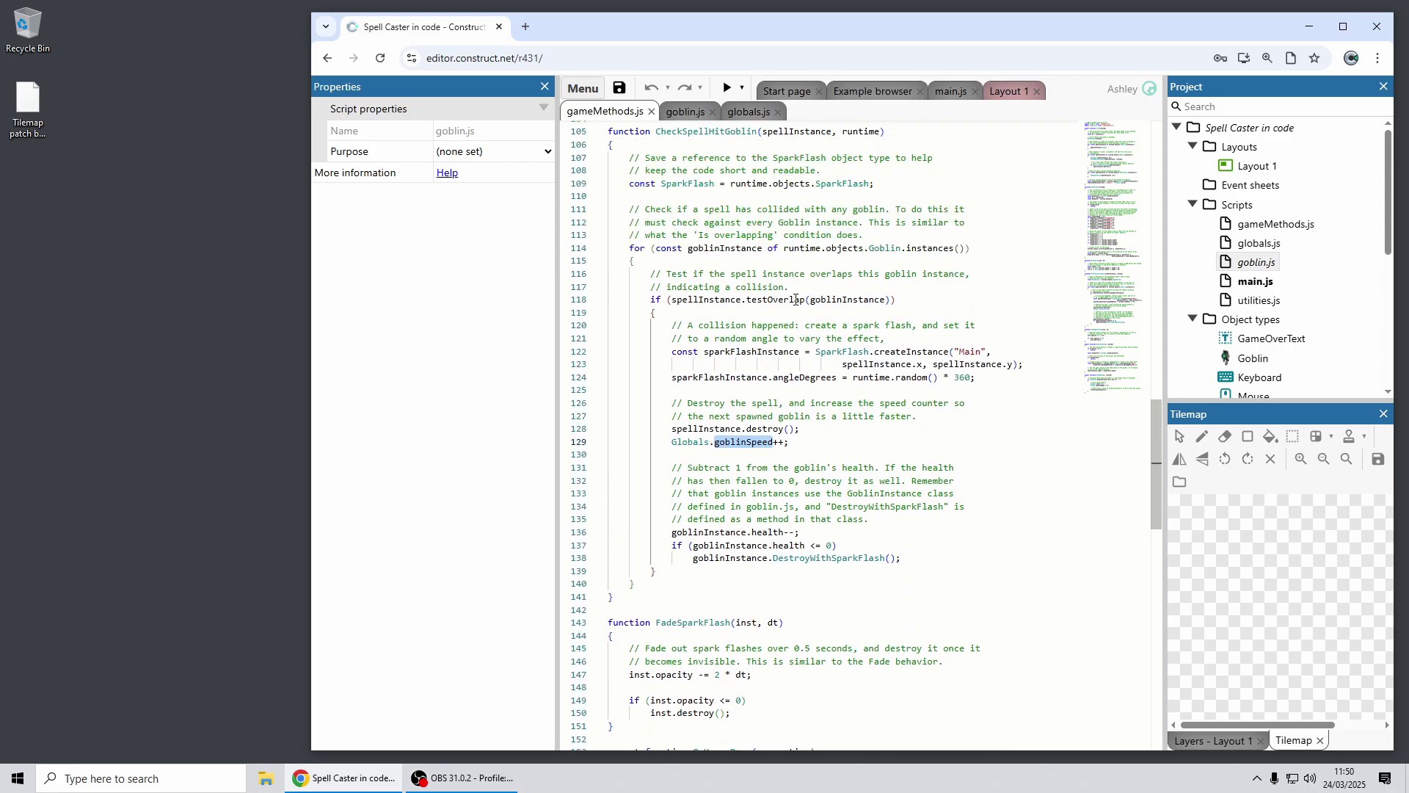
pyautogui.hotkey('alt', 'Left')
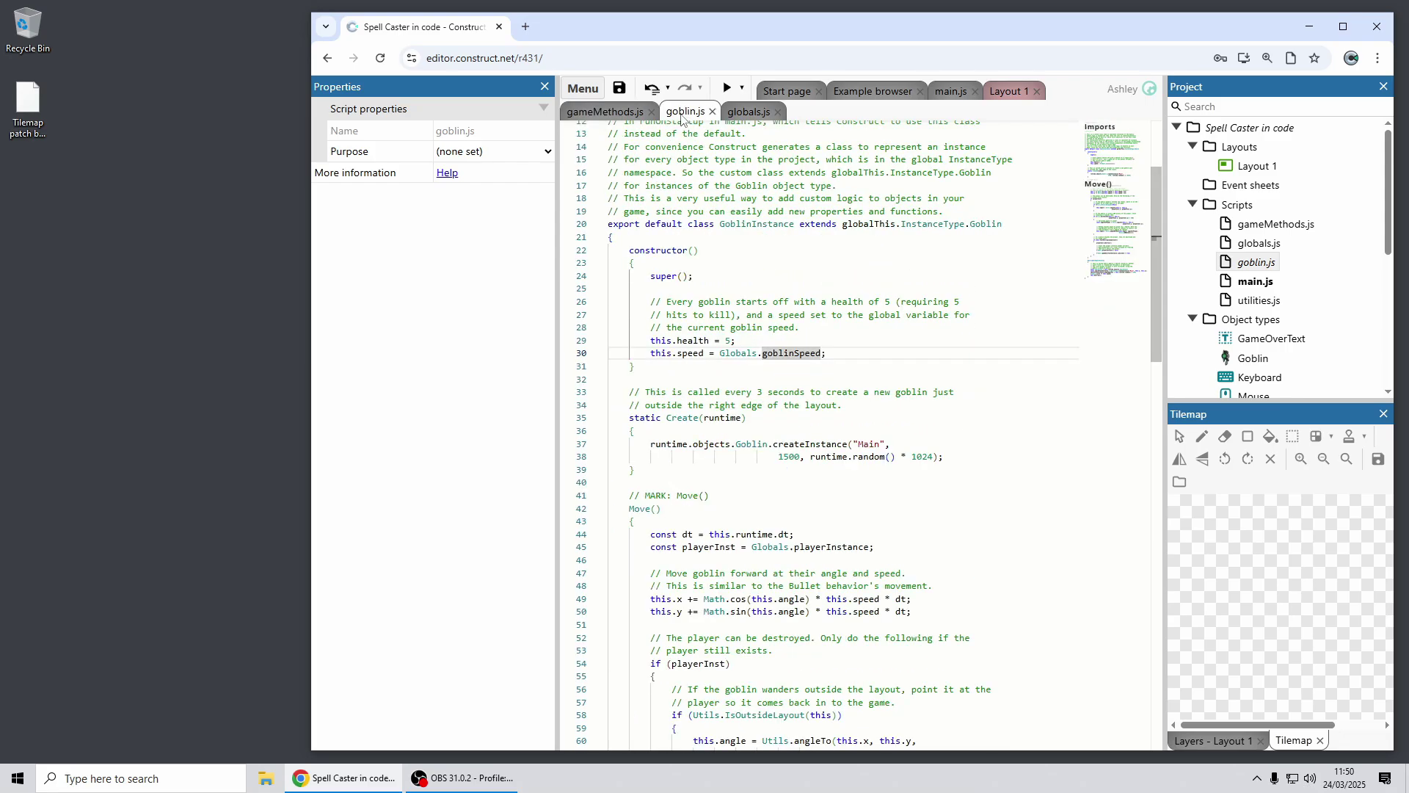
pyautogui.rightClick(784, 358)
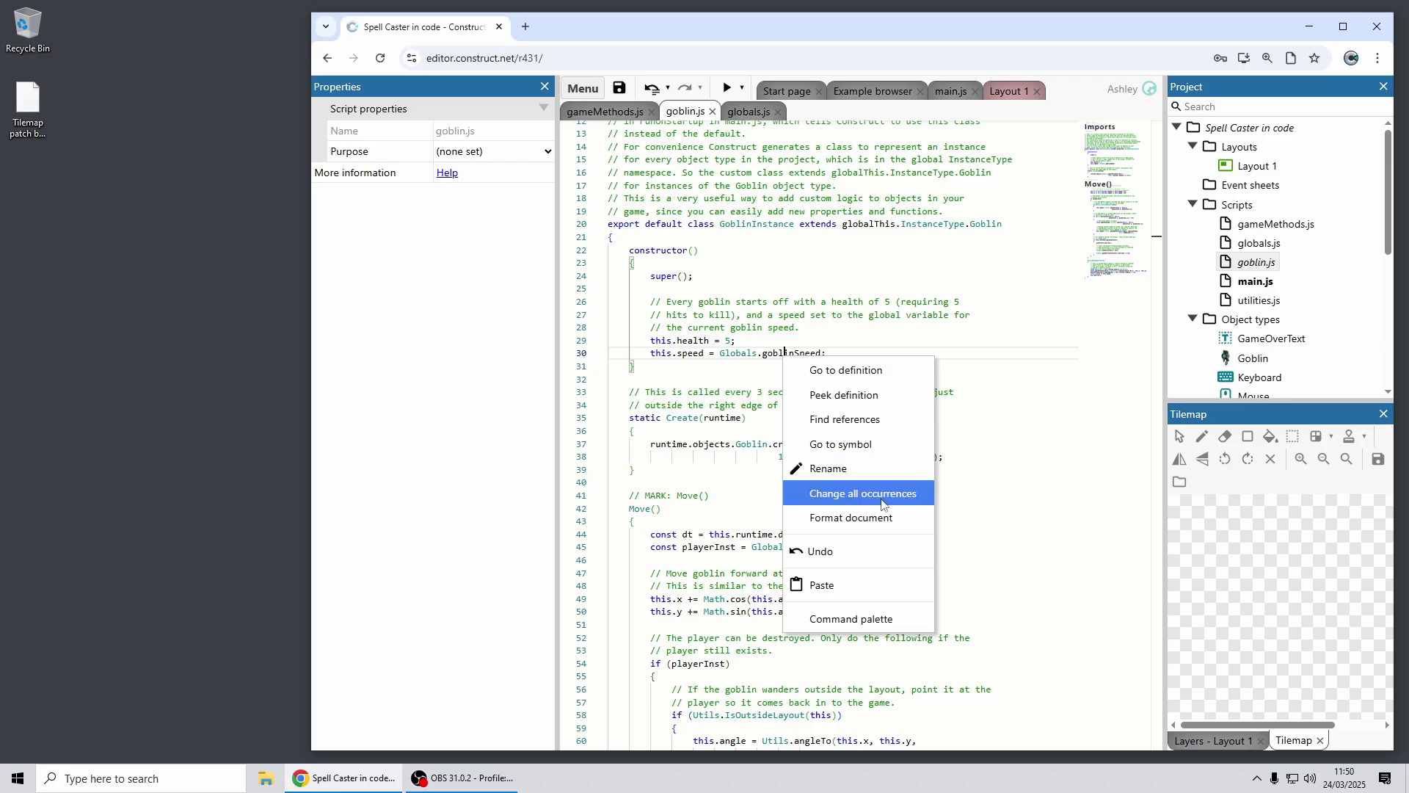
pyautogui.click(891, 624)
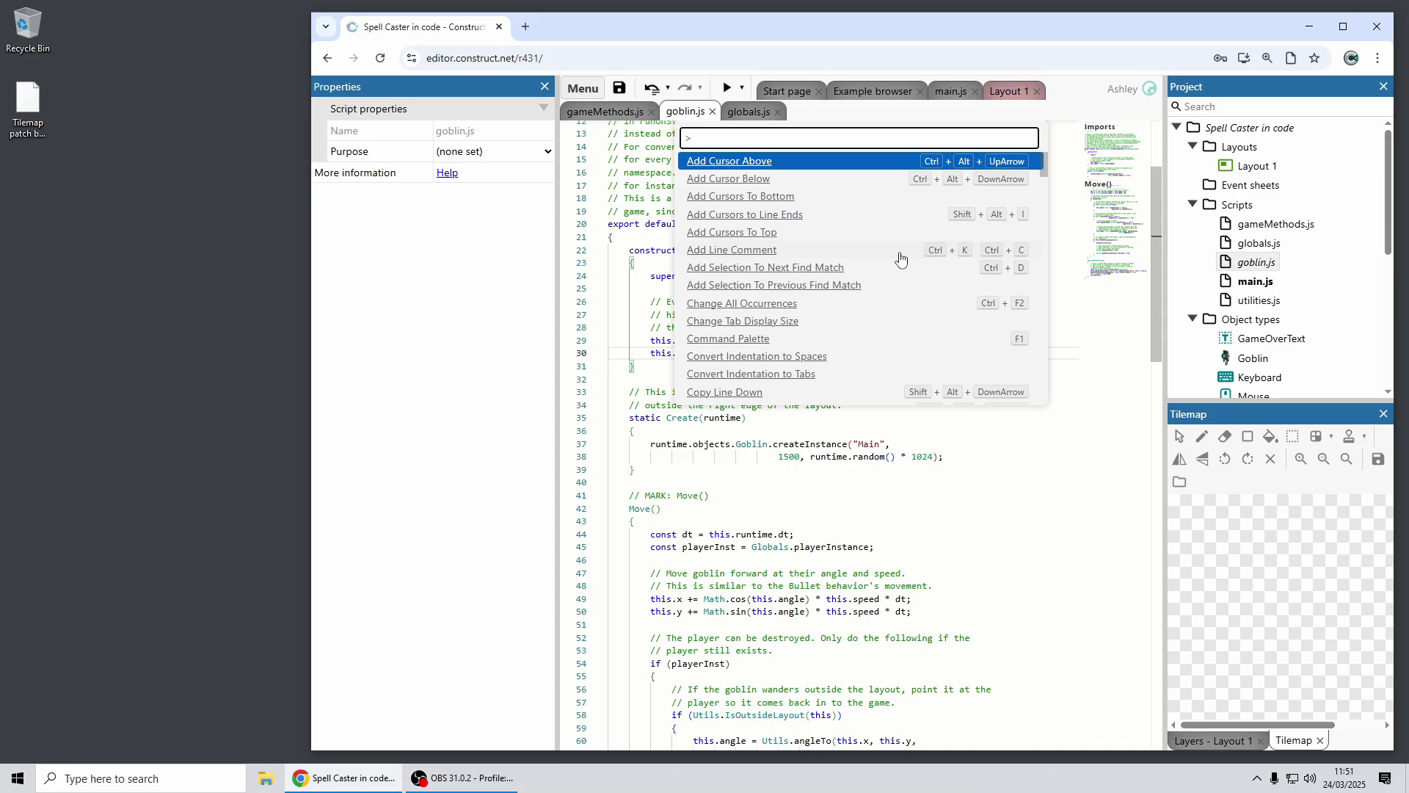
pyautogui.scroll(-10, 901, 262)
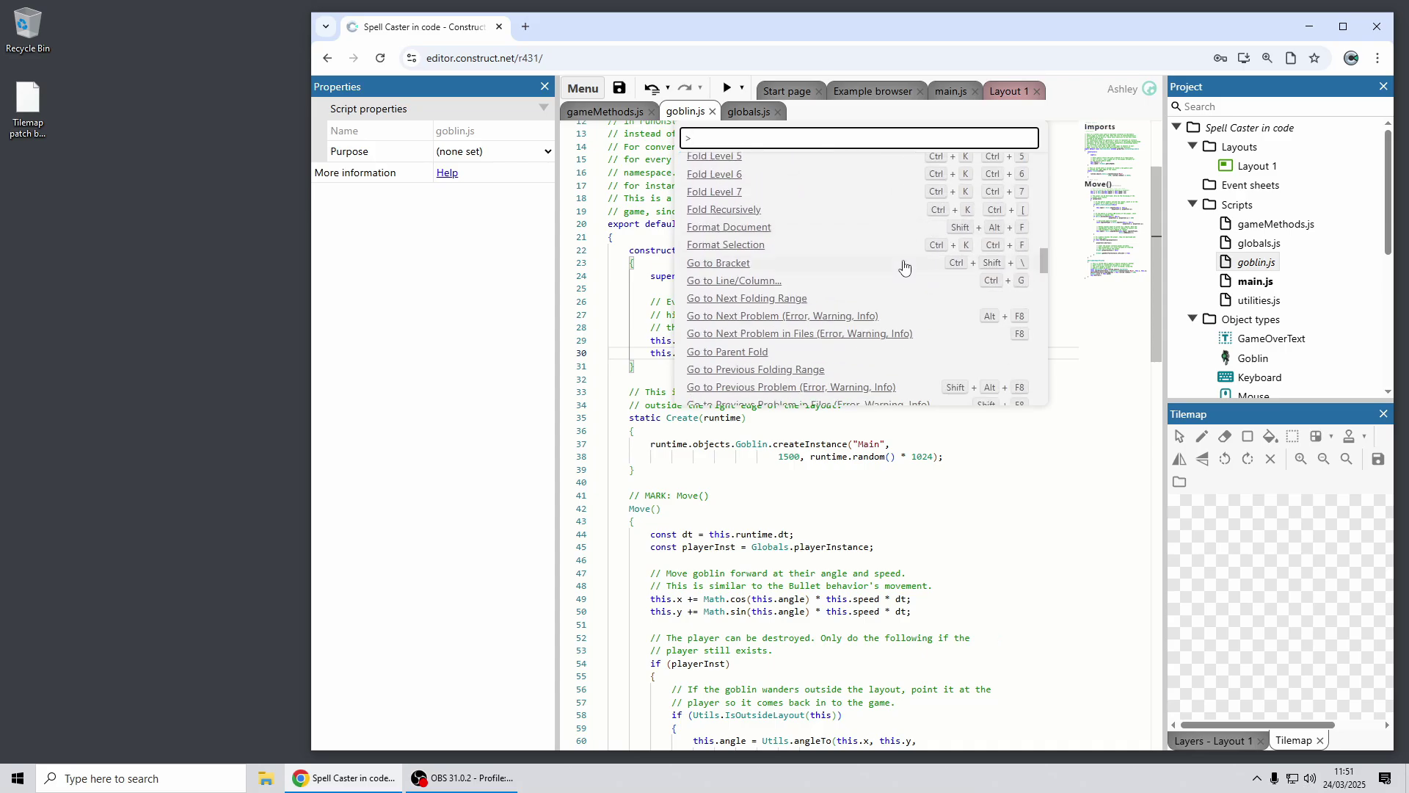
pyautogui.scroll(-15, 903, 267)
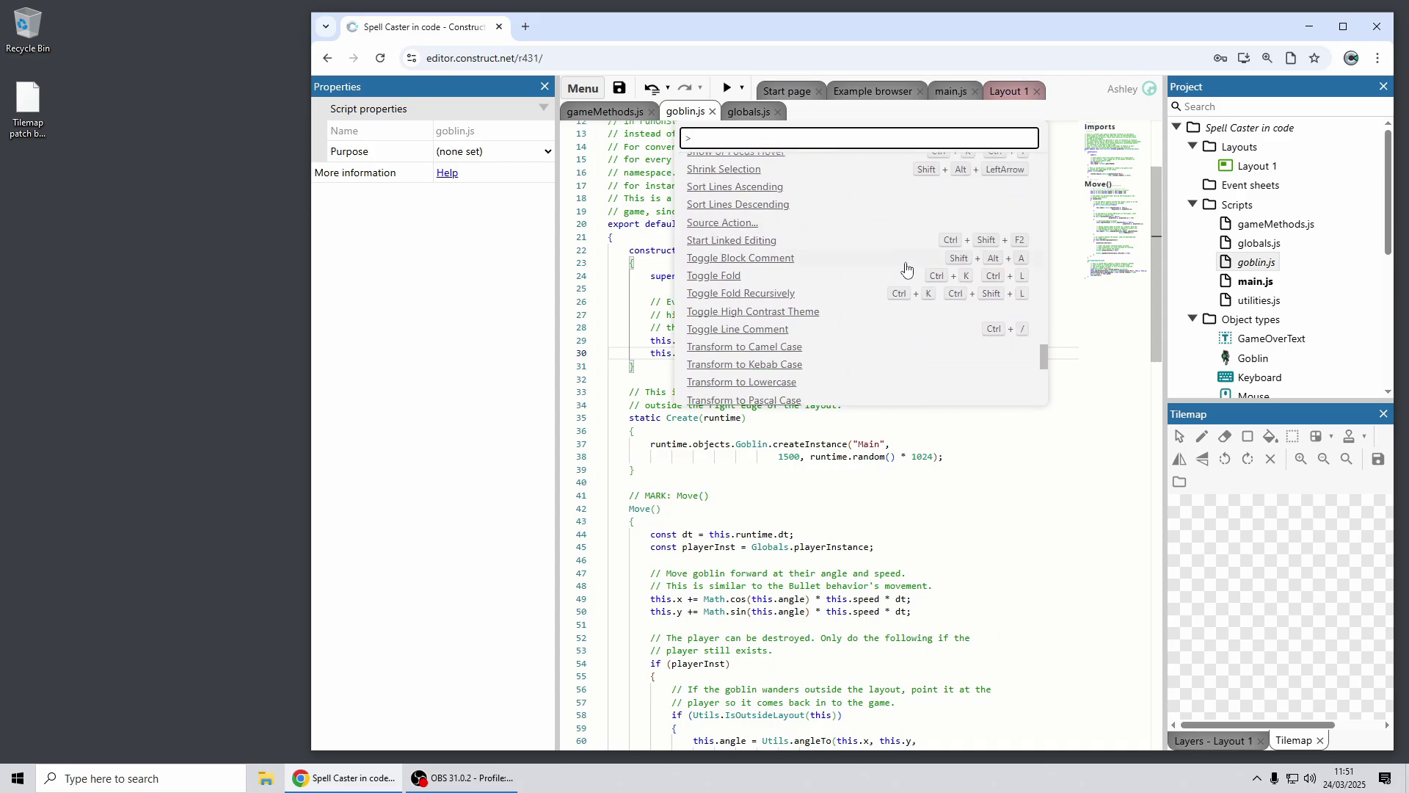
pyautogui.scroll(-5, 905, 269)
pyautogui.scroll(10, 900, 297)
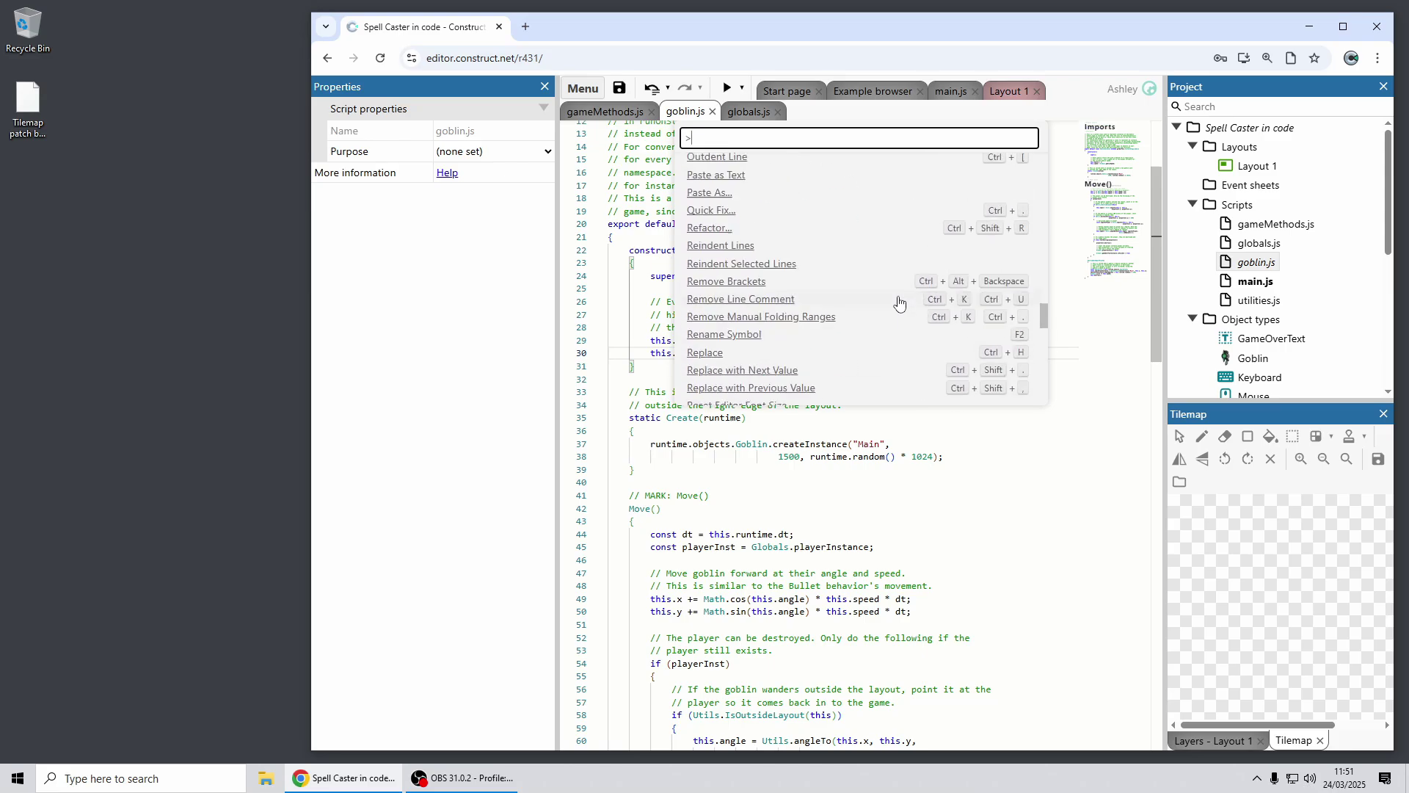
pyautogui.scroll(15, 899, 303)
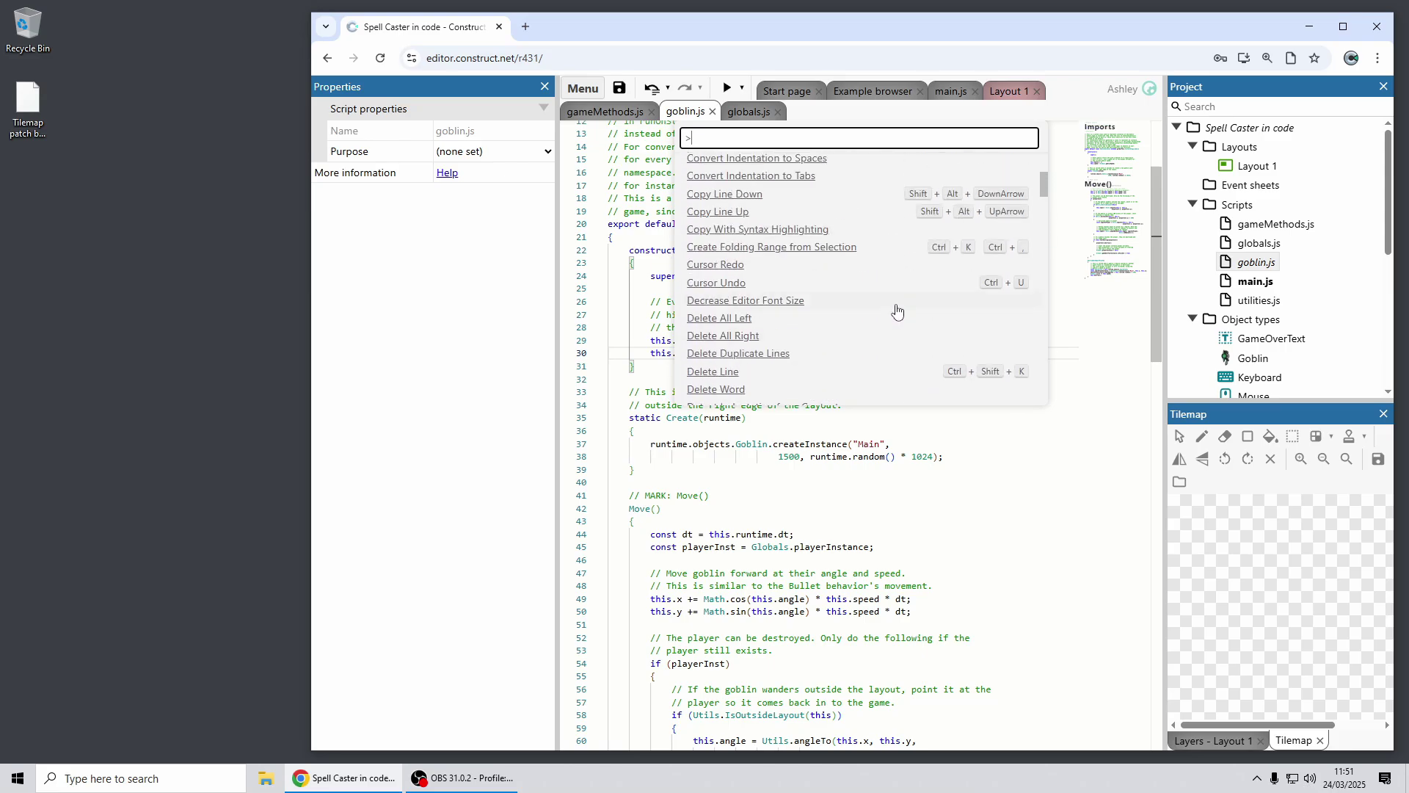
pyautogui.scroll(5, 896, 310)
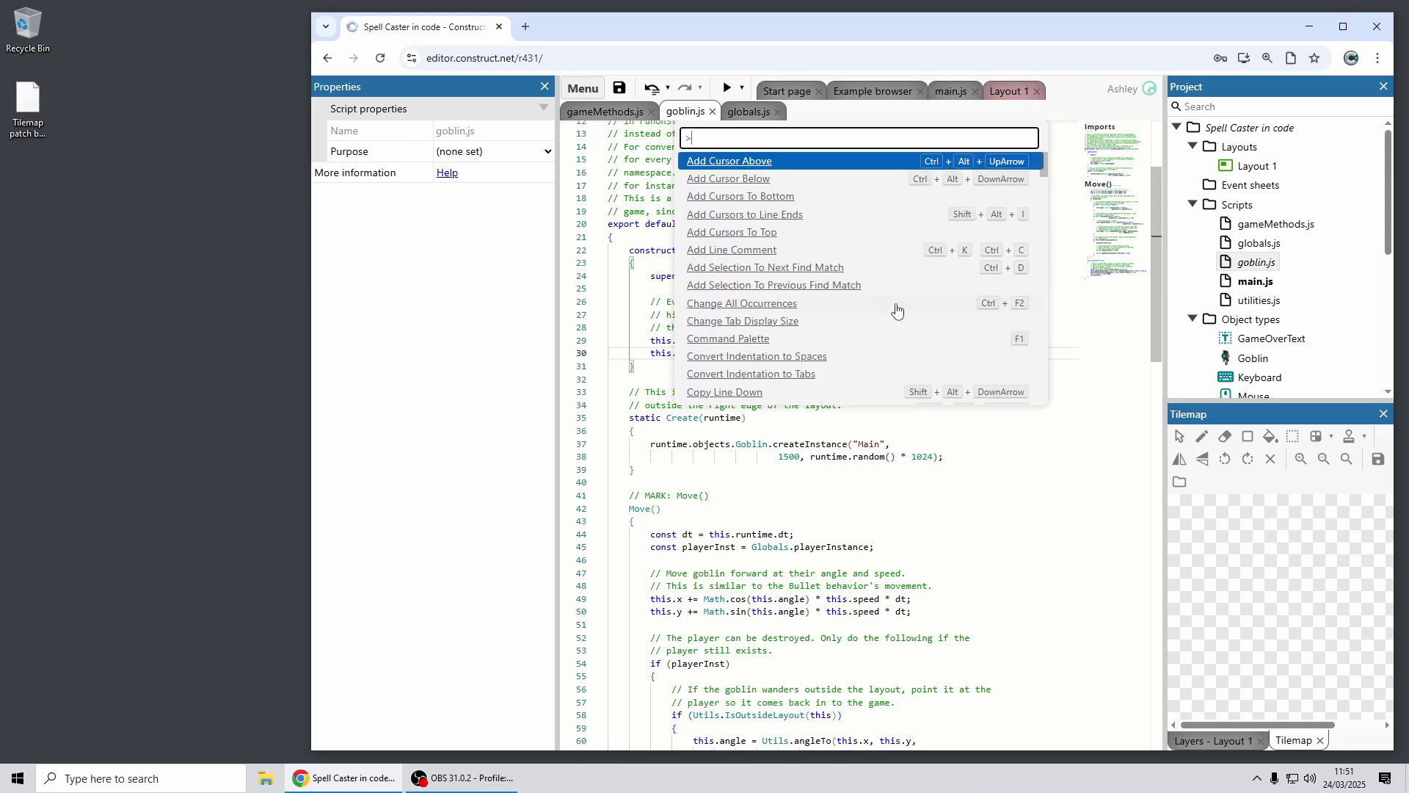
pyautogui.click(858, 443)
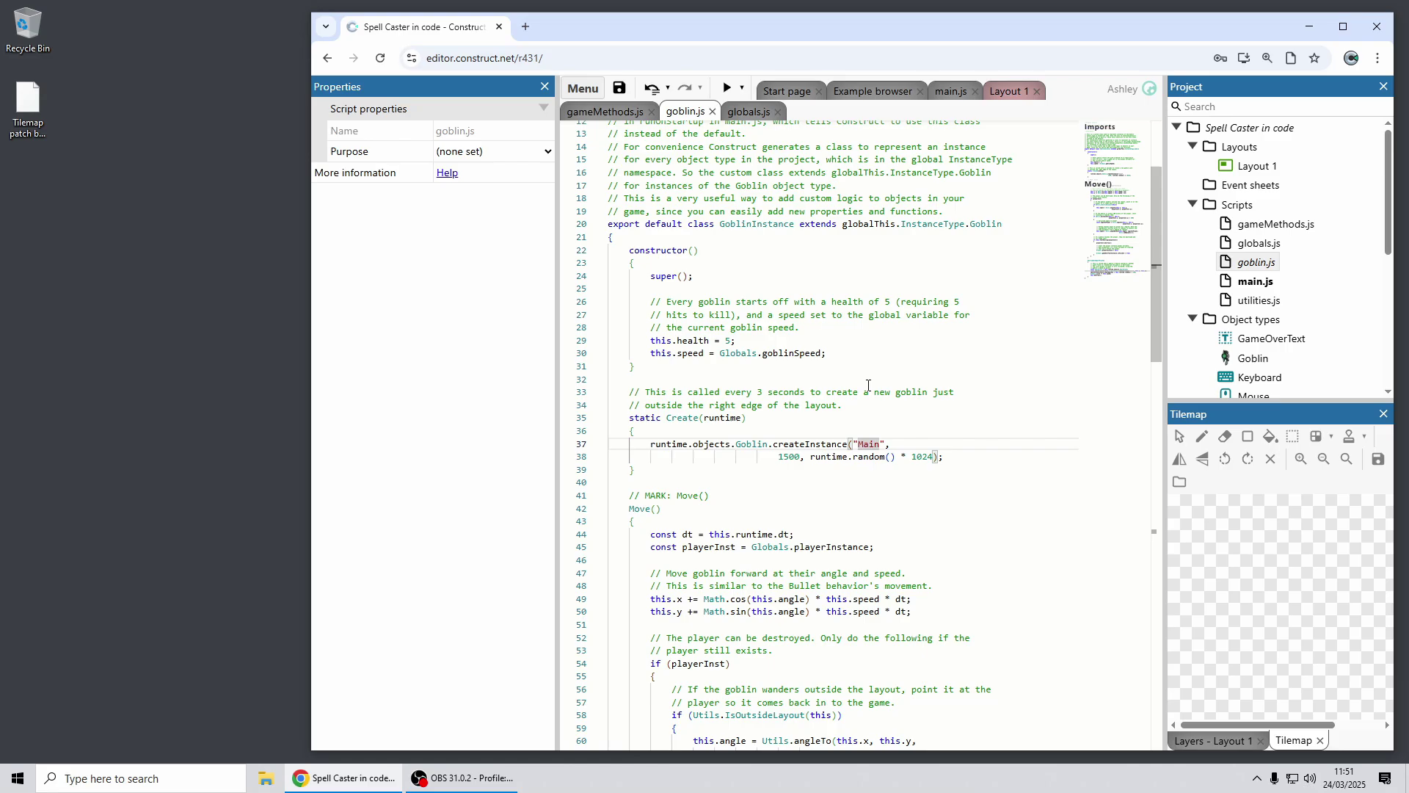
# Step: Add a new event sheet keeping the default name Event sheet 1
pyautogui.rightClick(1248, 187)
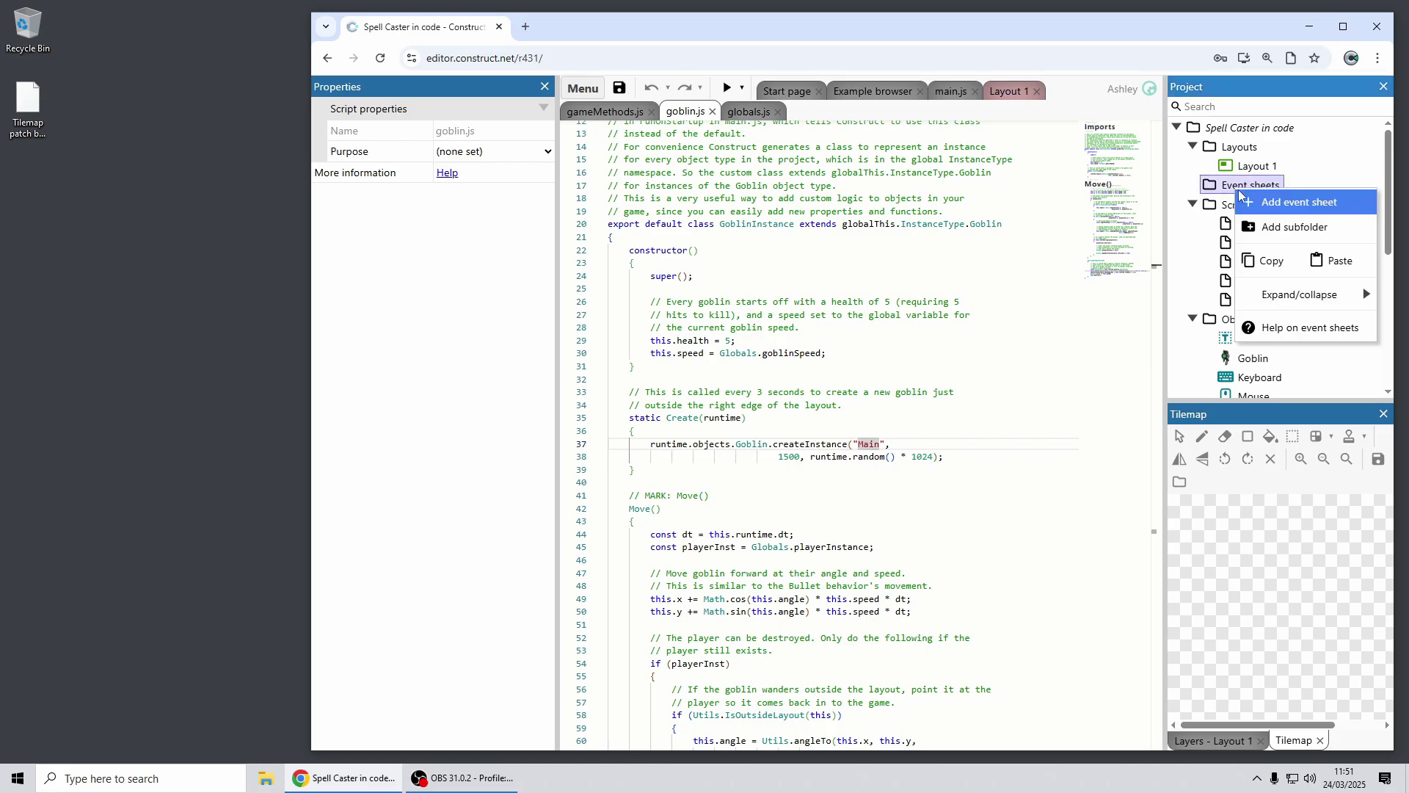
pyautogui.click(1289, 199)
pyautogui.press('Return')
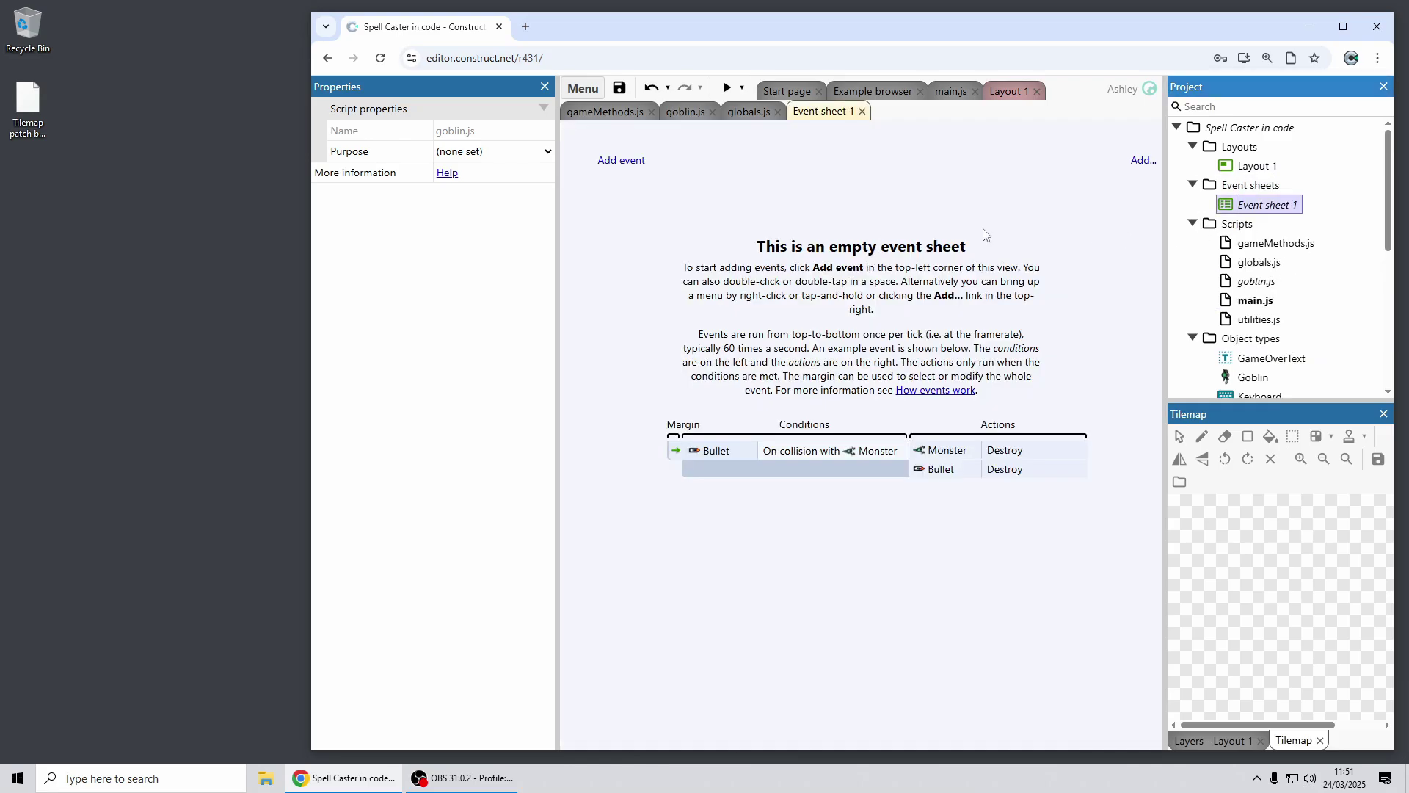
# Step: Add a script block containing console.log("Hello world!"); to Event sheet 1
pyautogui.click(1140, 161)
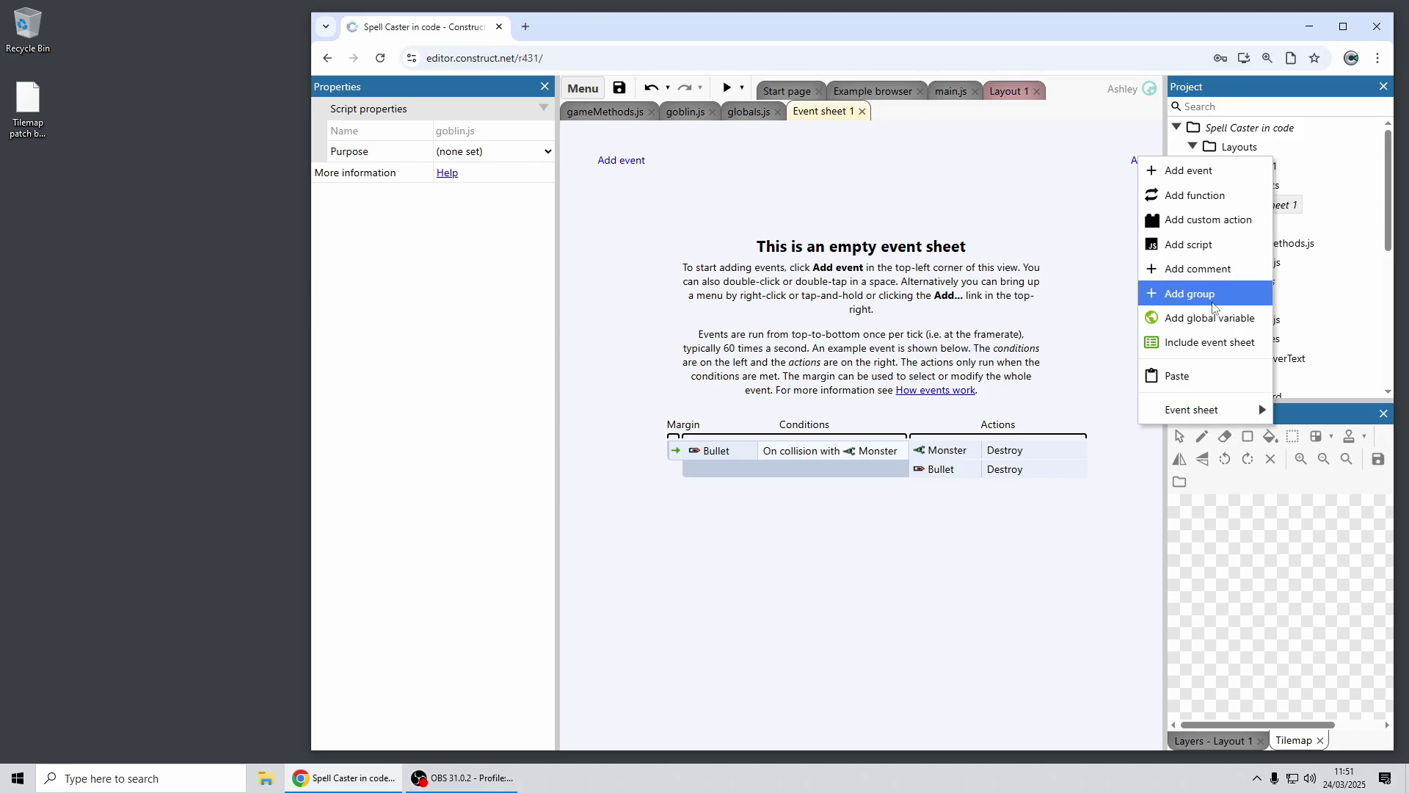
pyautogui.click(1237, 247)
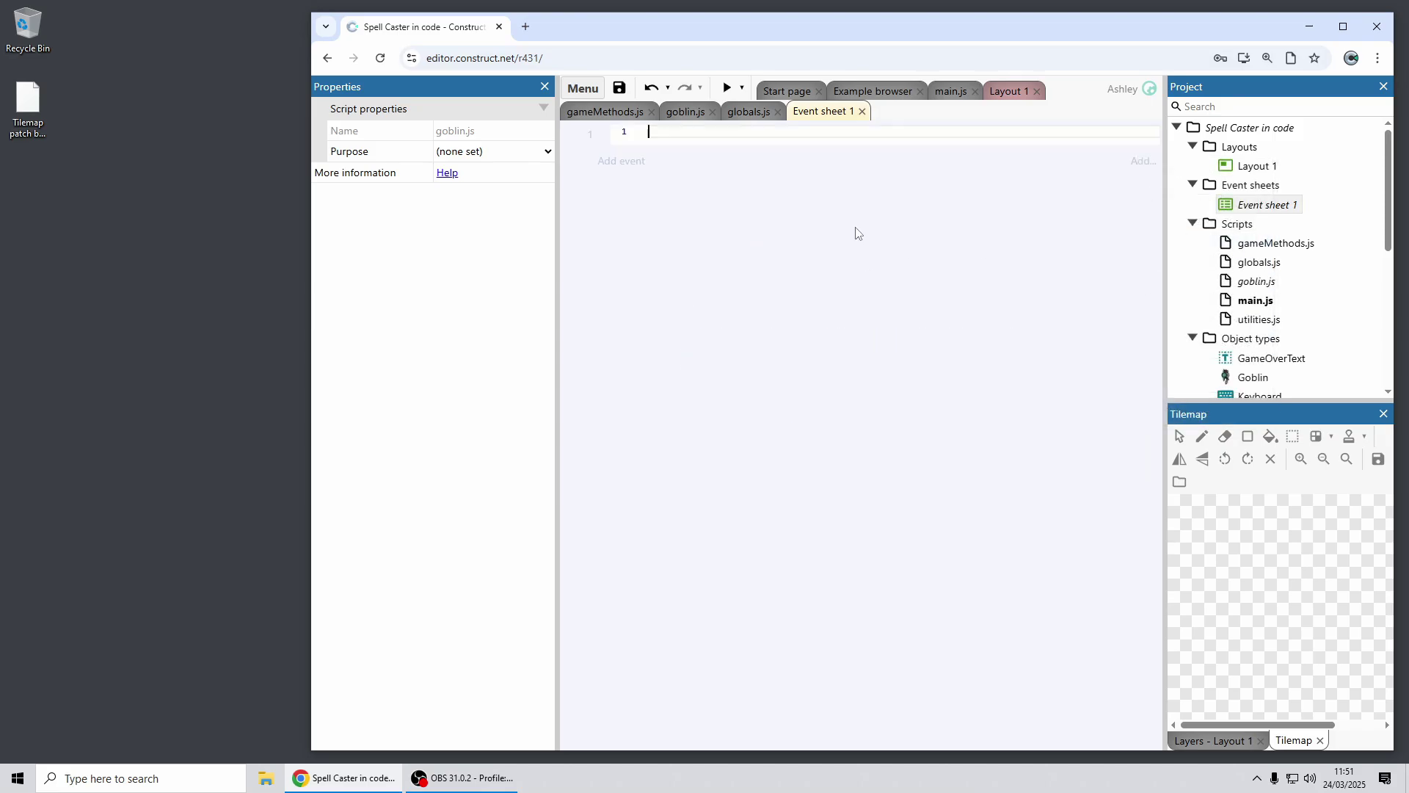
pyautogui.write('console.log("')
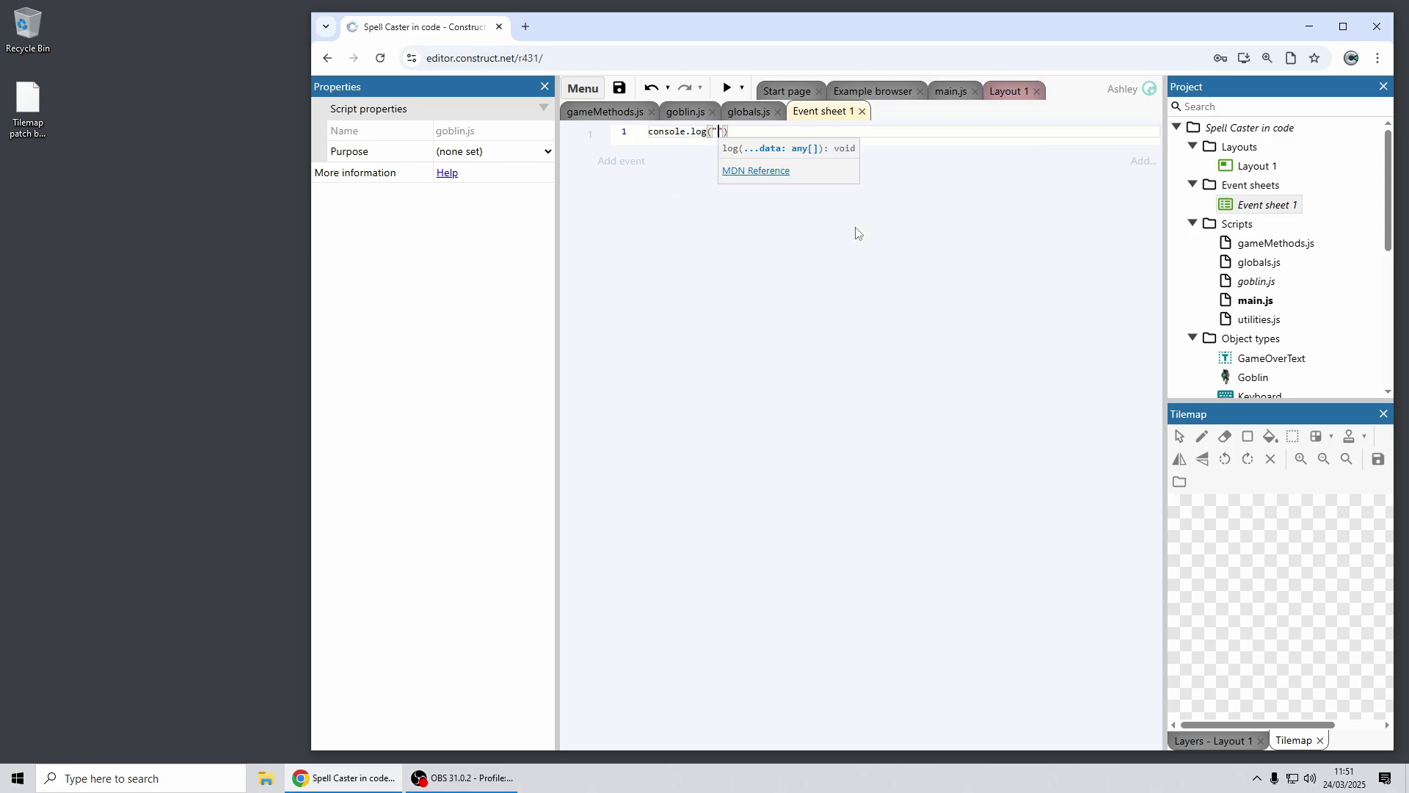
pyautogui.write('Hello world!"')
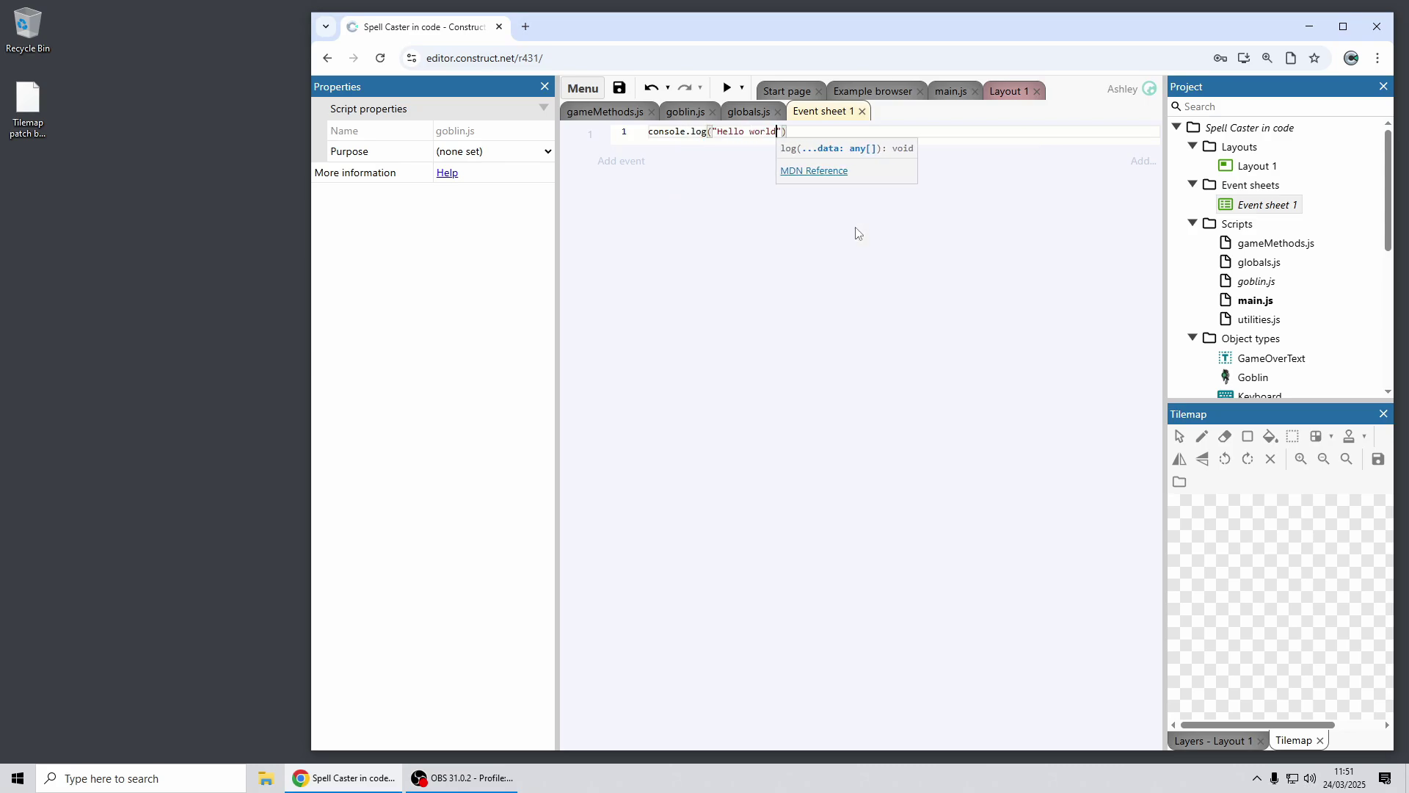
pyautogui.write(')')
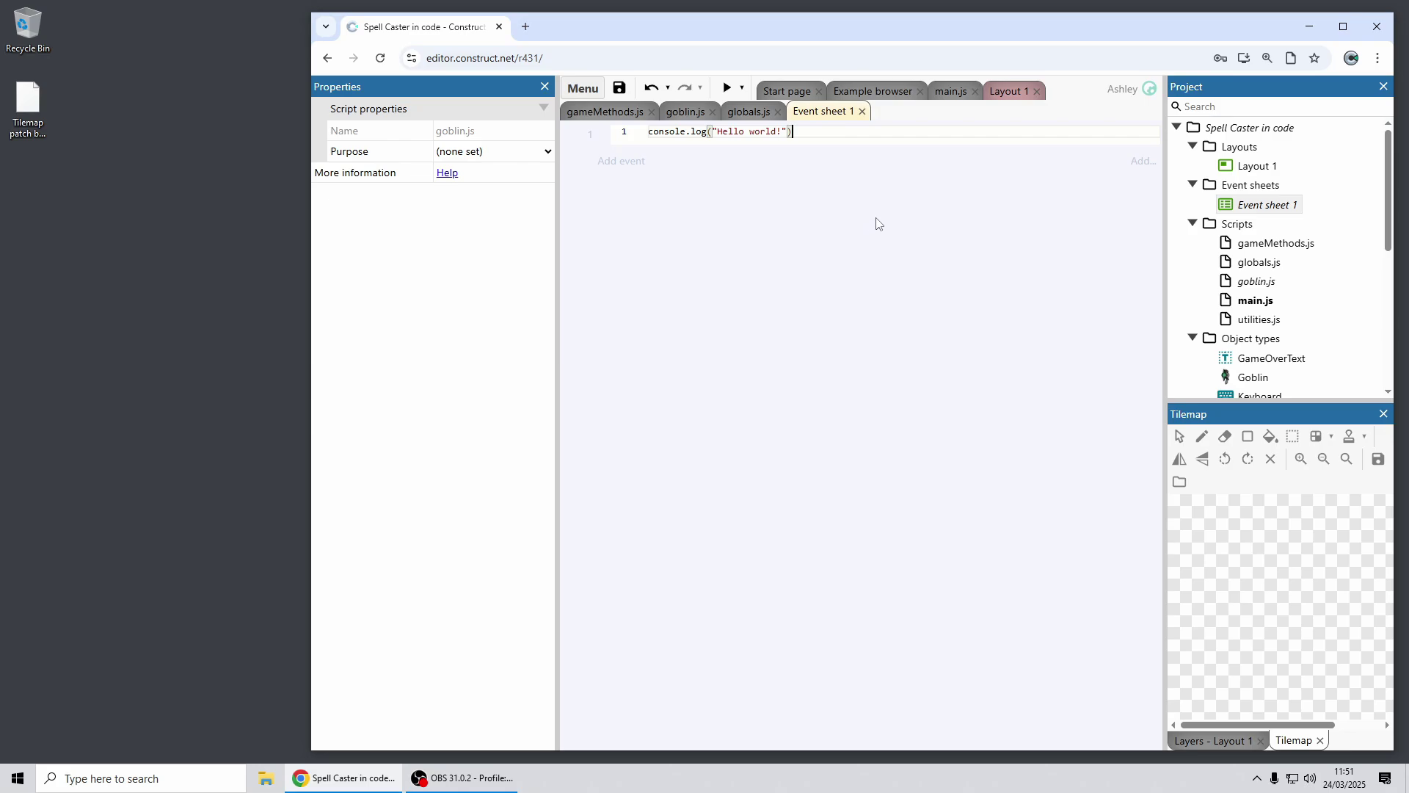
pyautogui.write(';')
pyautogui.click(994, 280)
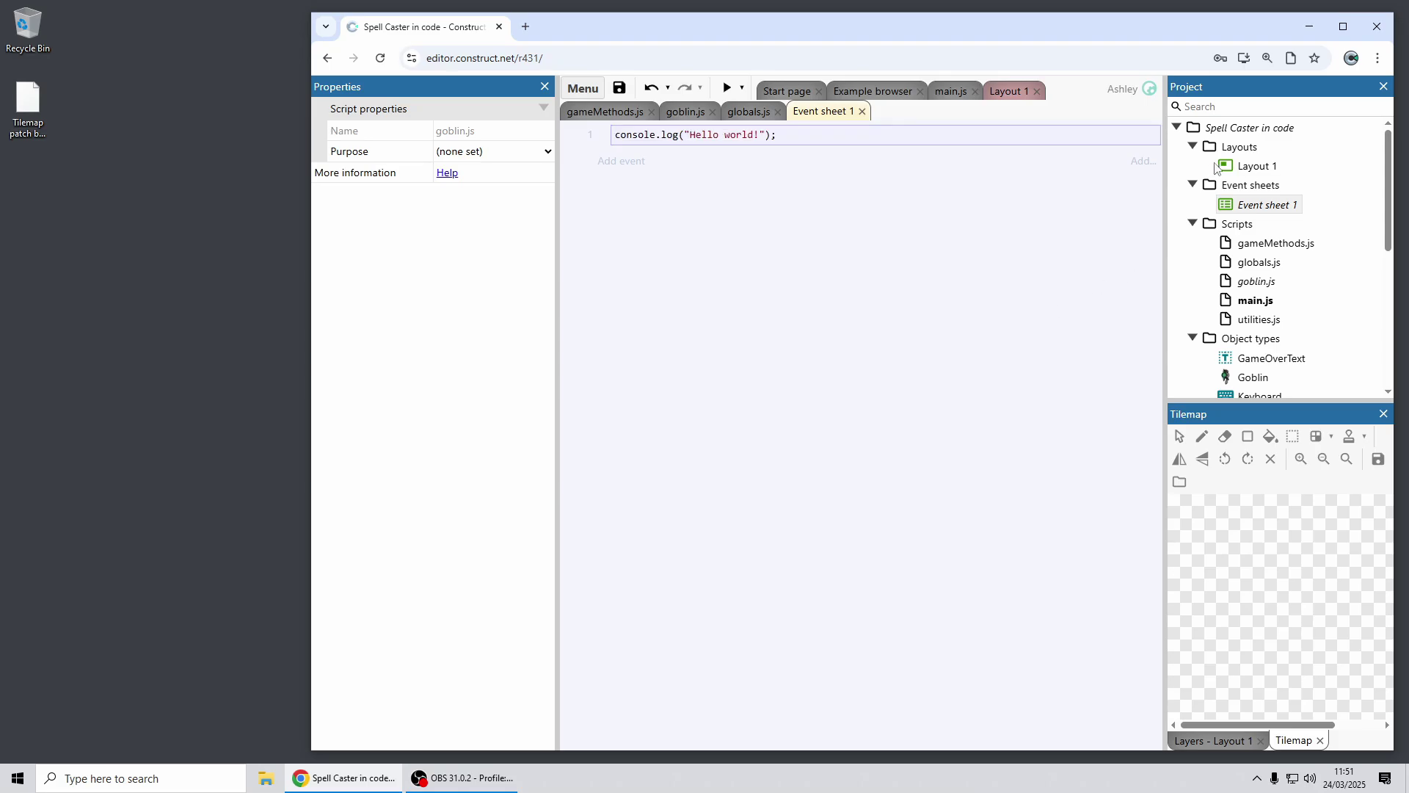
pyautogui.rightClick(1251, 133)
# Step: Close the Spell Caster in code project without saving and dismiss its example preview
pyautogui.click(1298, 307)
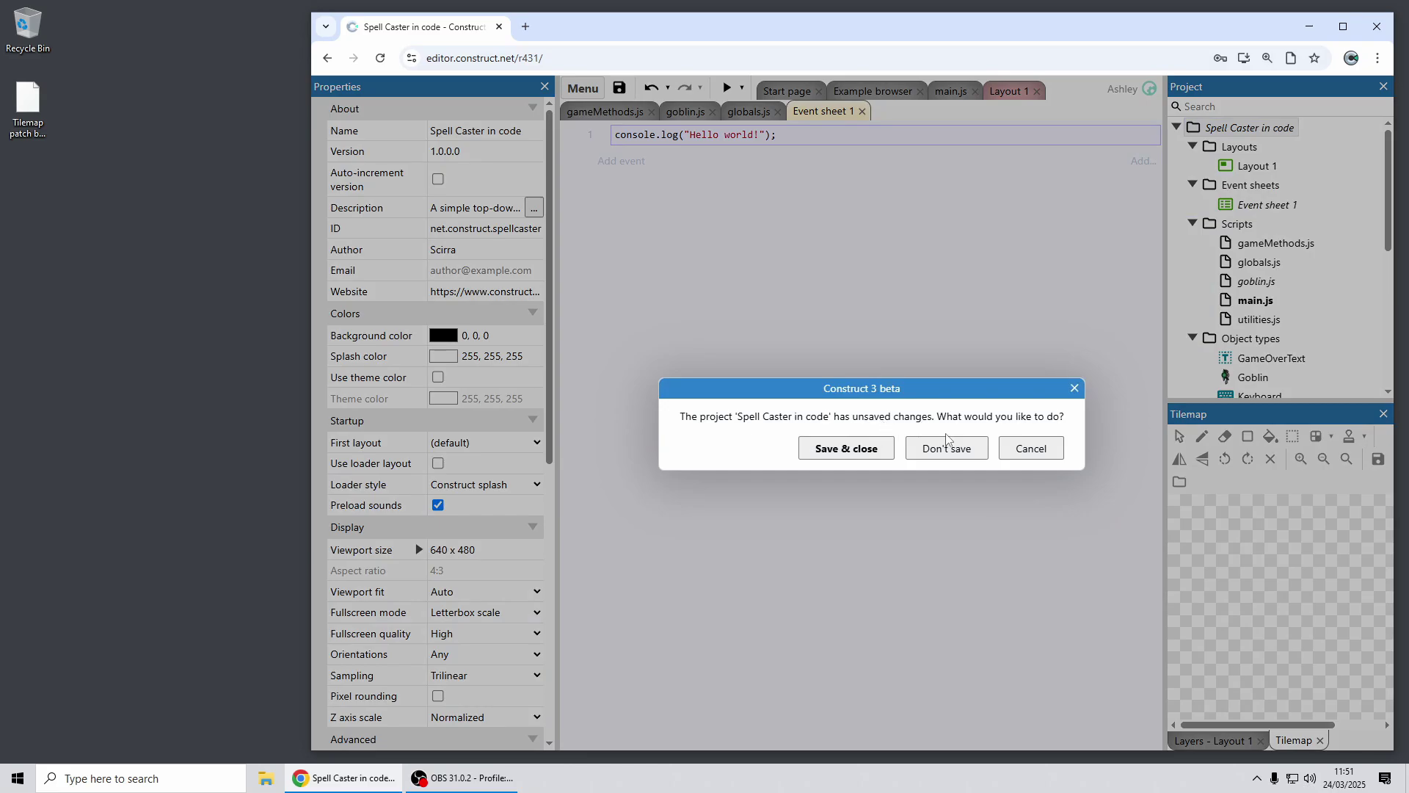
pyautogui.click(946, 438)
pyautogui.click(994, 255)
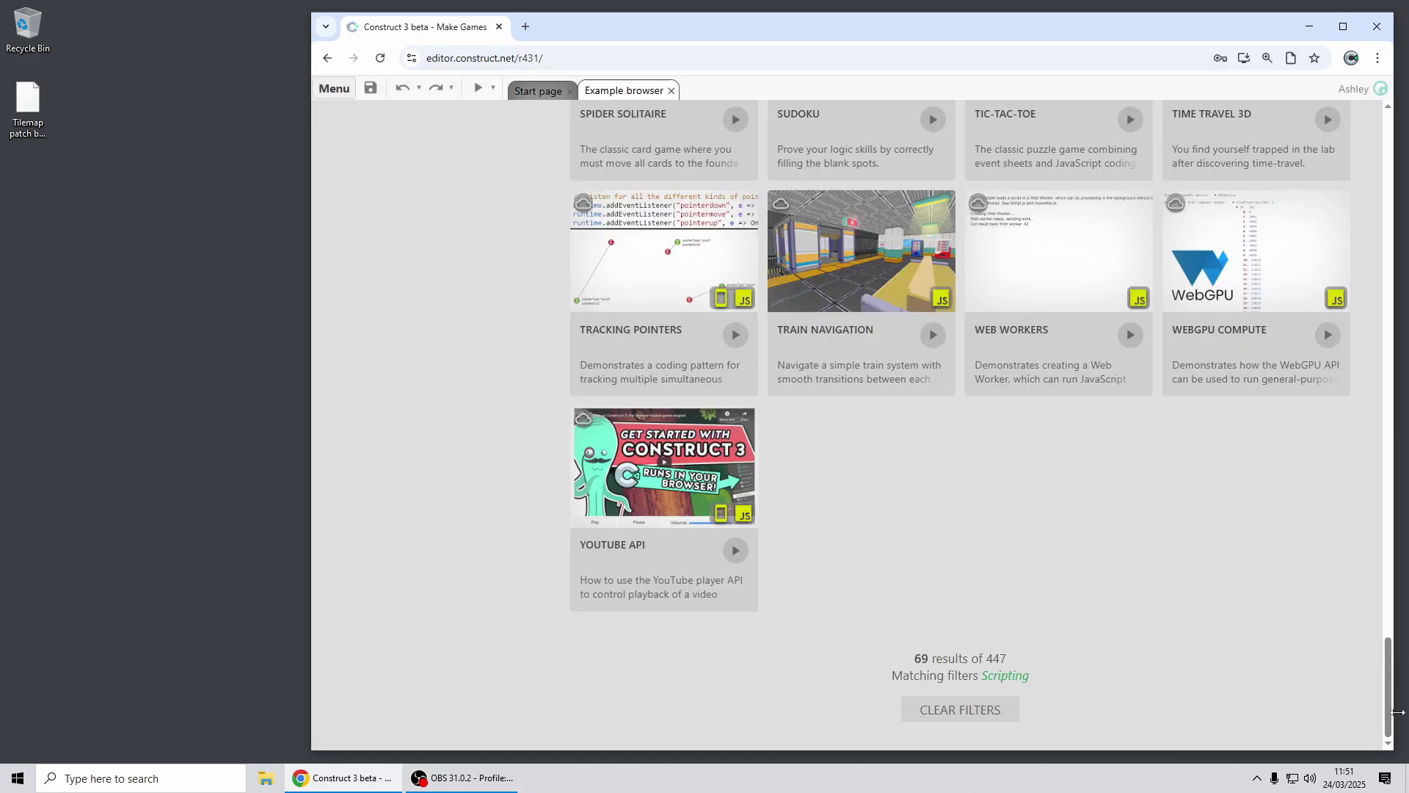
# Step: Filter the Example browser to New examples, view Avalanche's details, then run Hero Attributes
pyautogui.moveTo(1387, 703); pyautogui.dragTo(1388, 158)
pyautogui.click(433, 232)
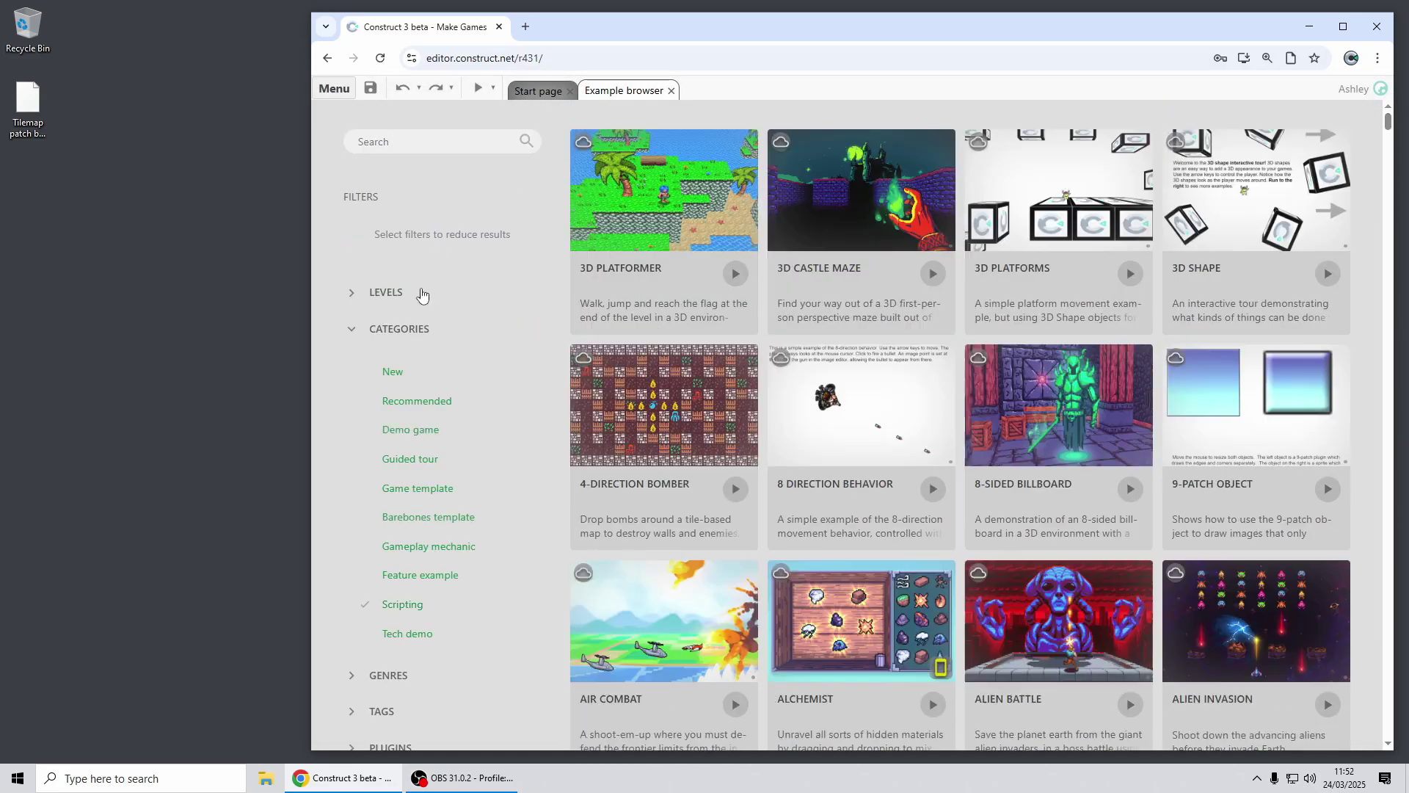
pyautogui.click(393, 372)
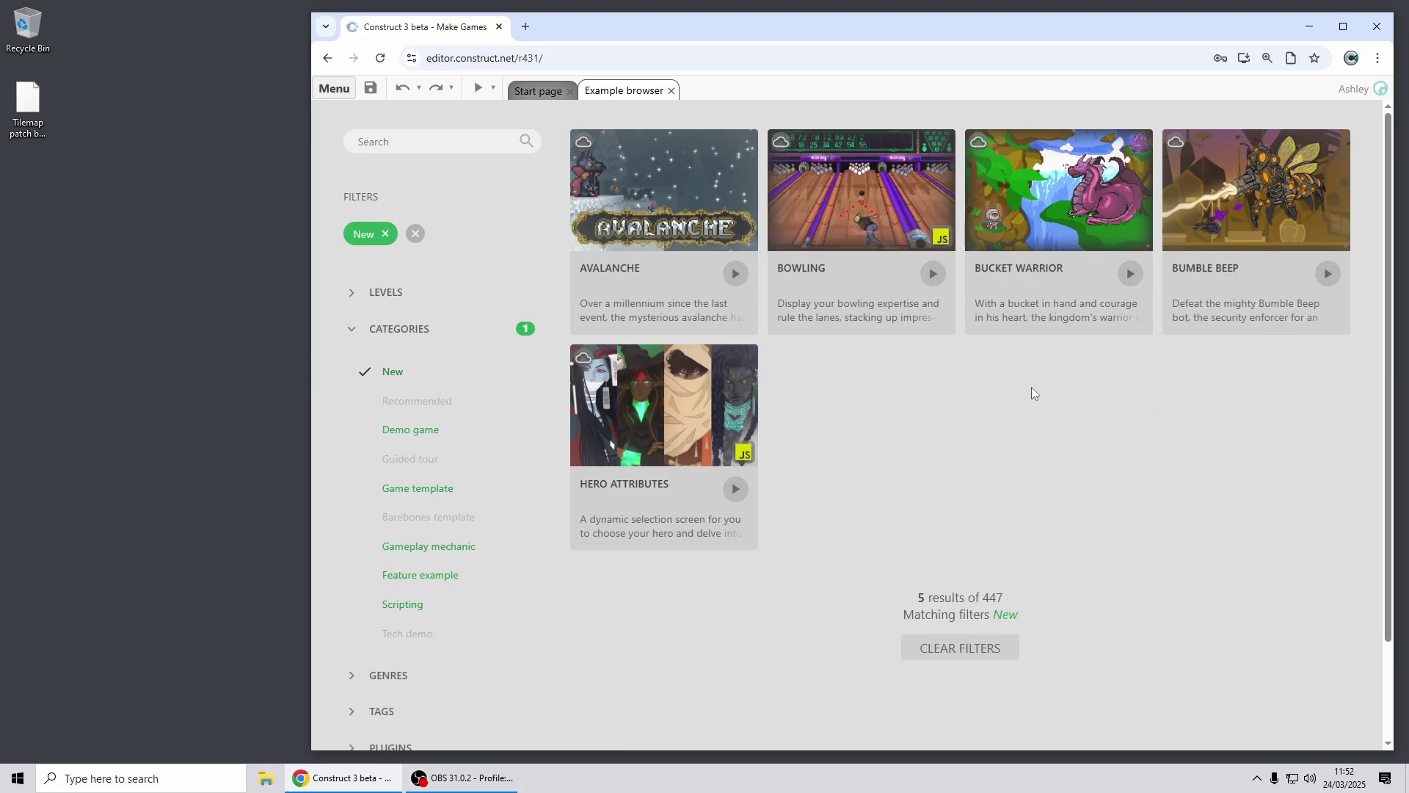
pyautogui.click(691, 168)
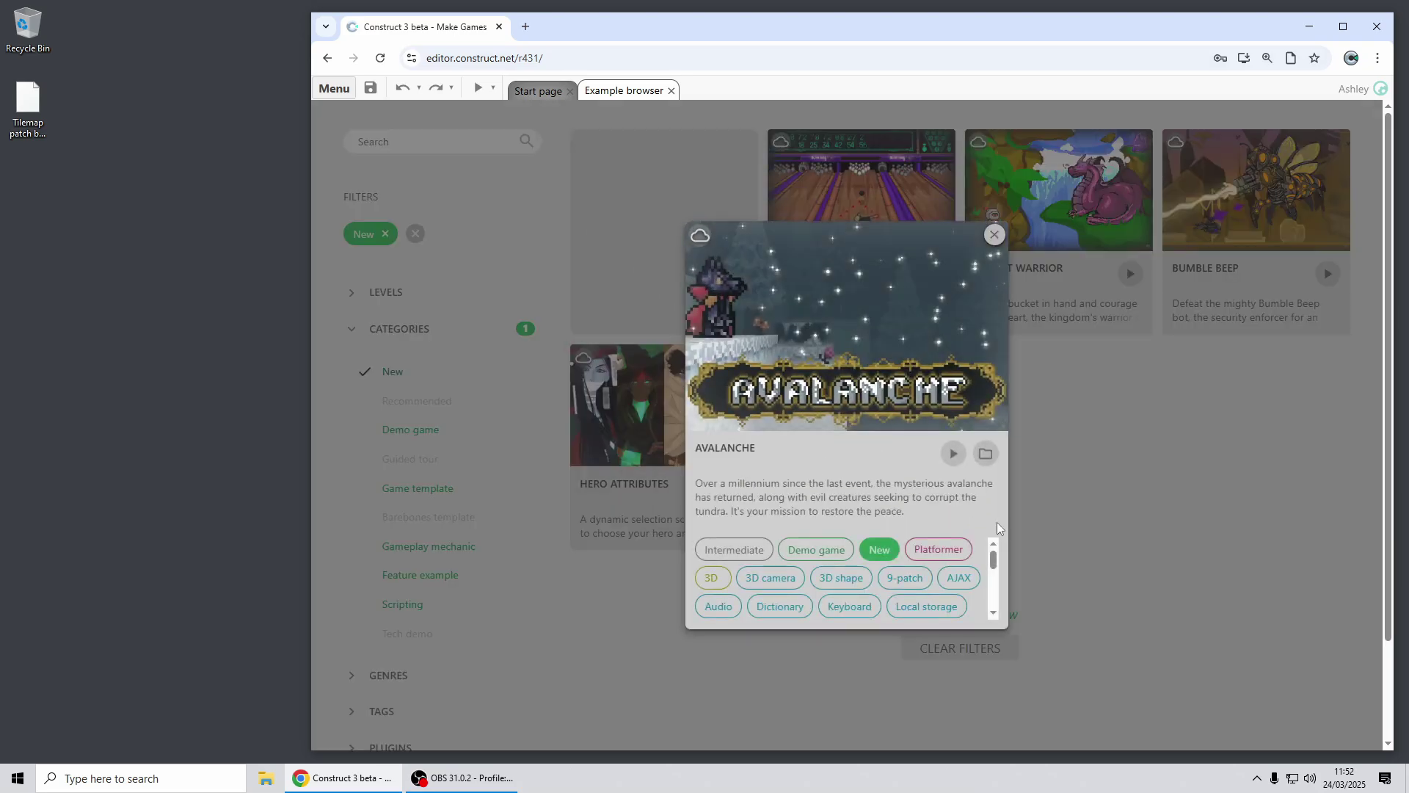
pyautogui.click(1142, 434)
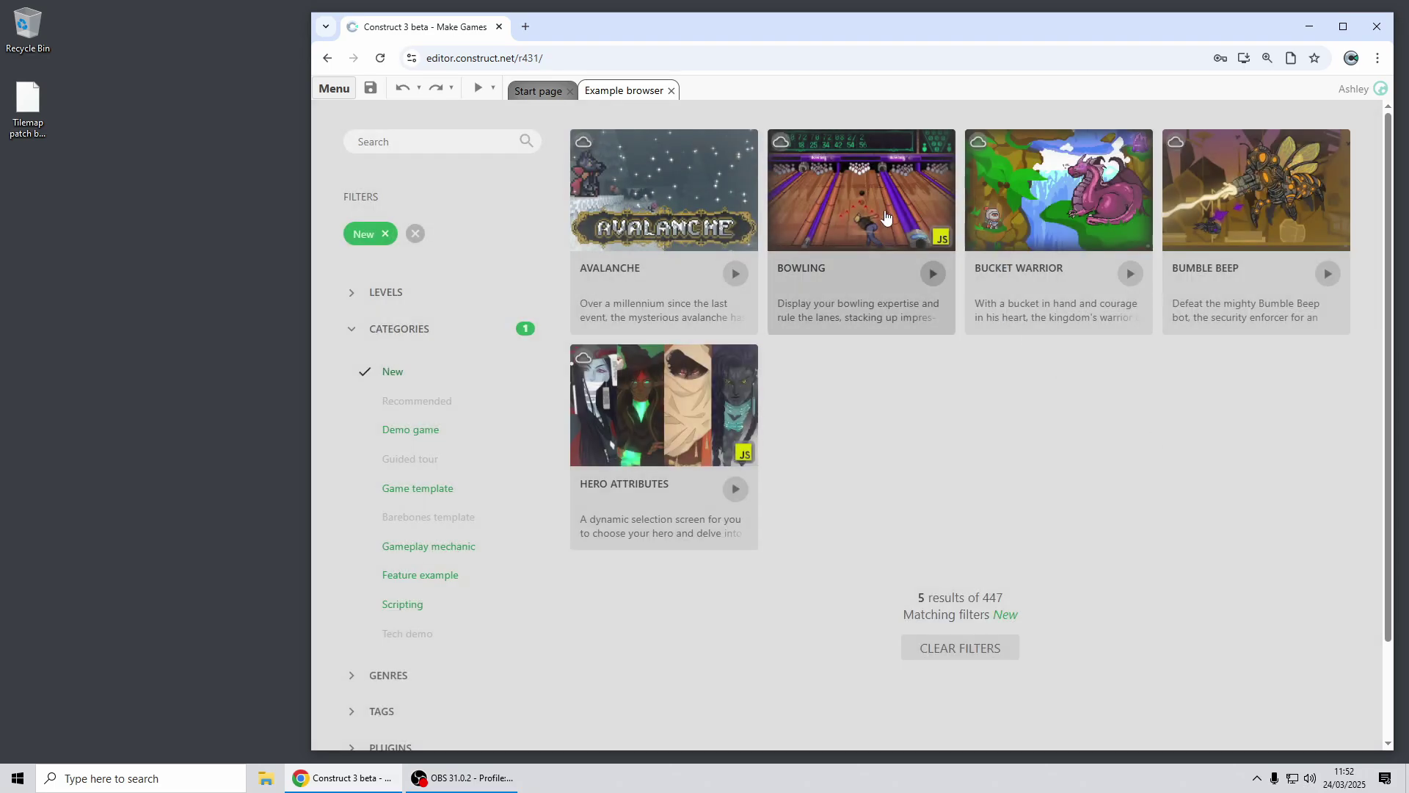
pyautogui.click(734, 488)
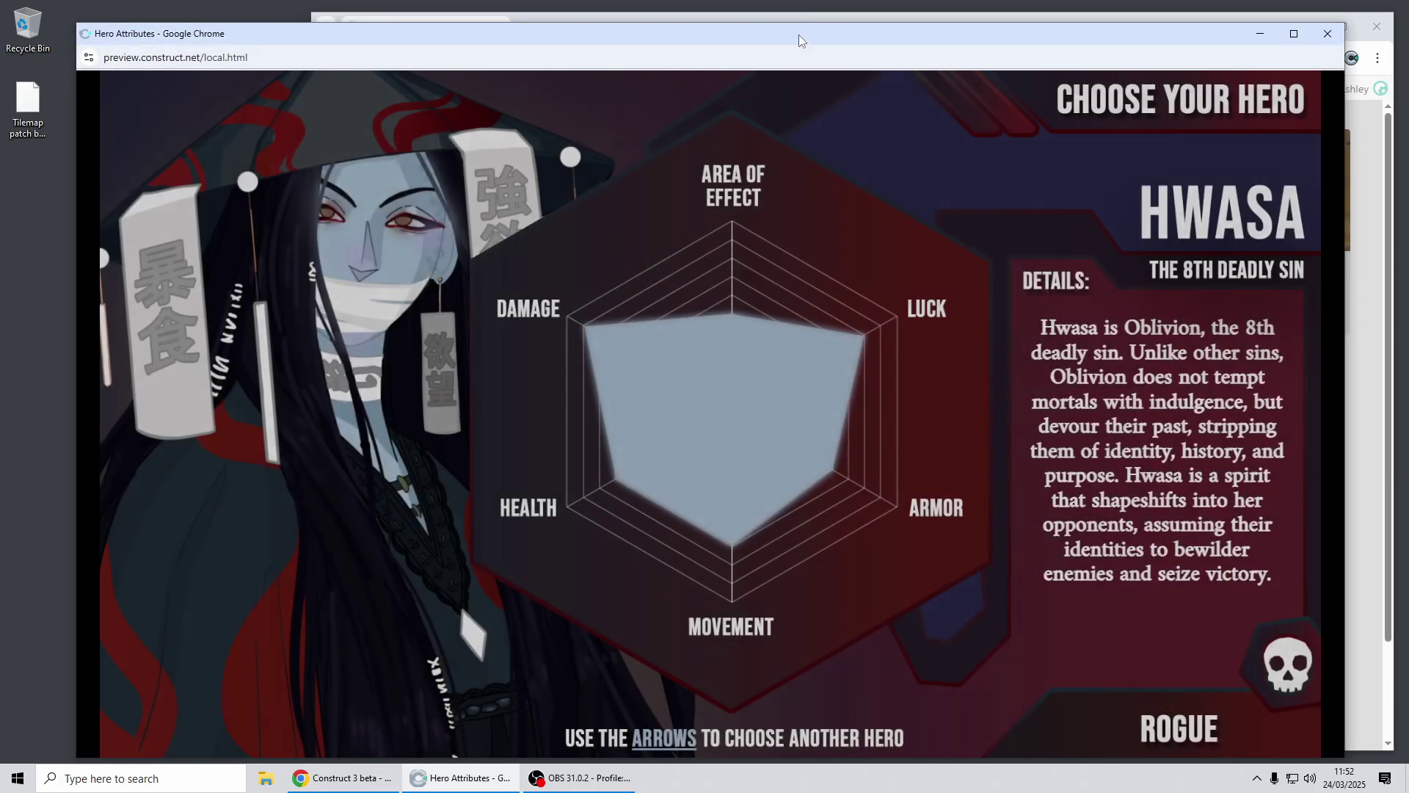
# Step: Cycle the Hero Attributes heroes with the Right arrow, through Szahir back to Hwasa
pyautogui.moveTo(798, 34); pyautogui.dragTo(824, 30)
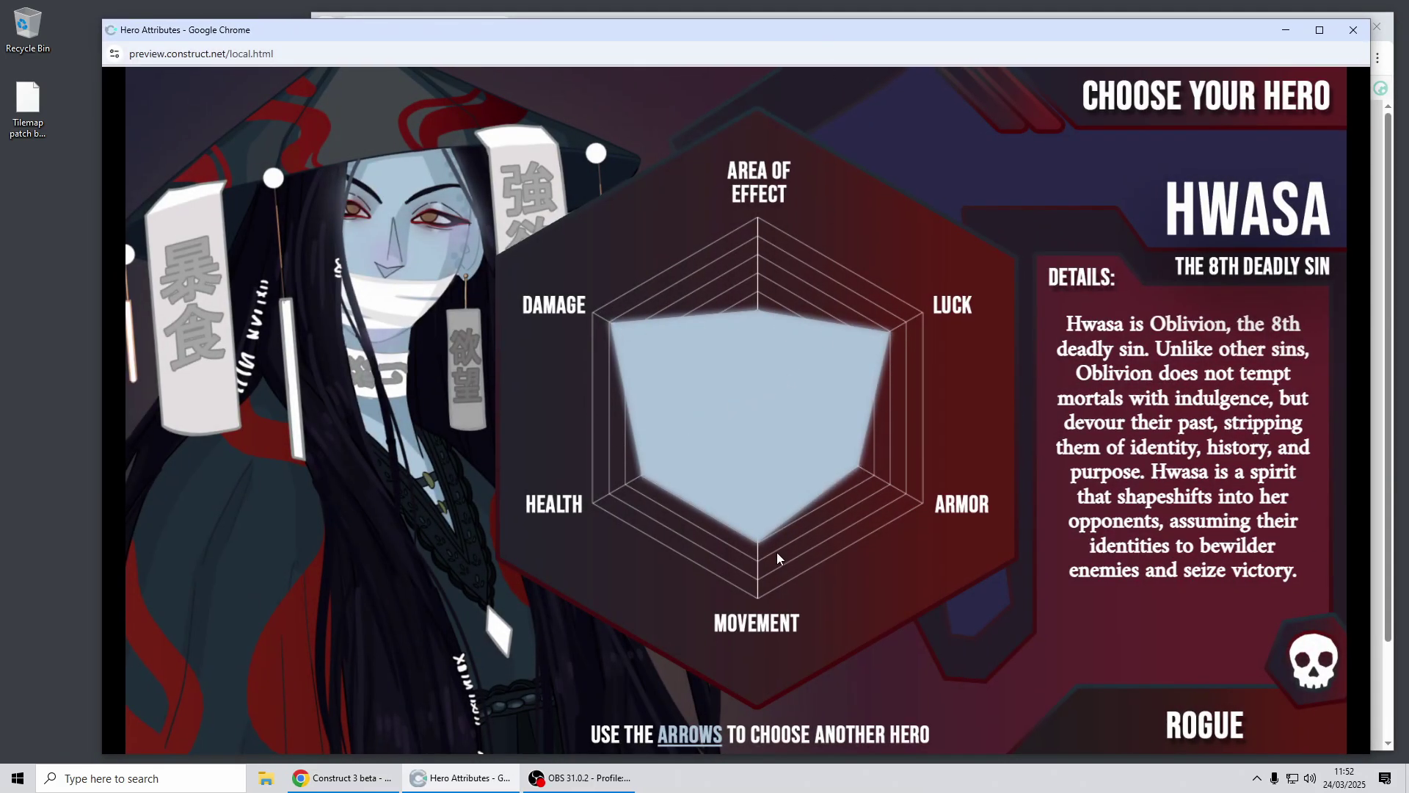
pyautogui.press('Right')
pyautogui.press('Right')
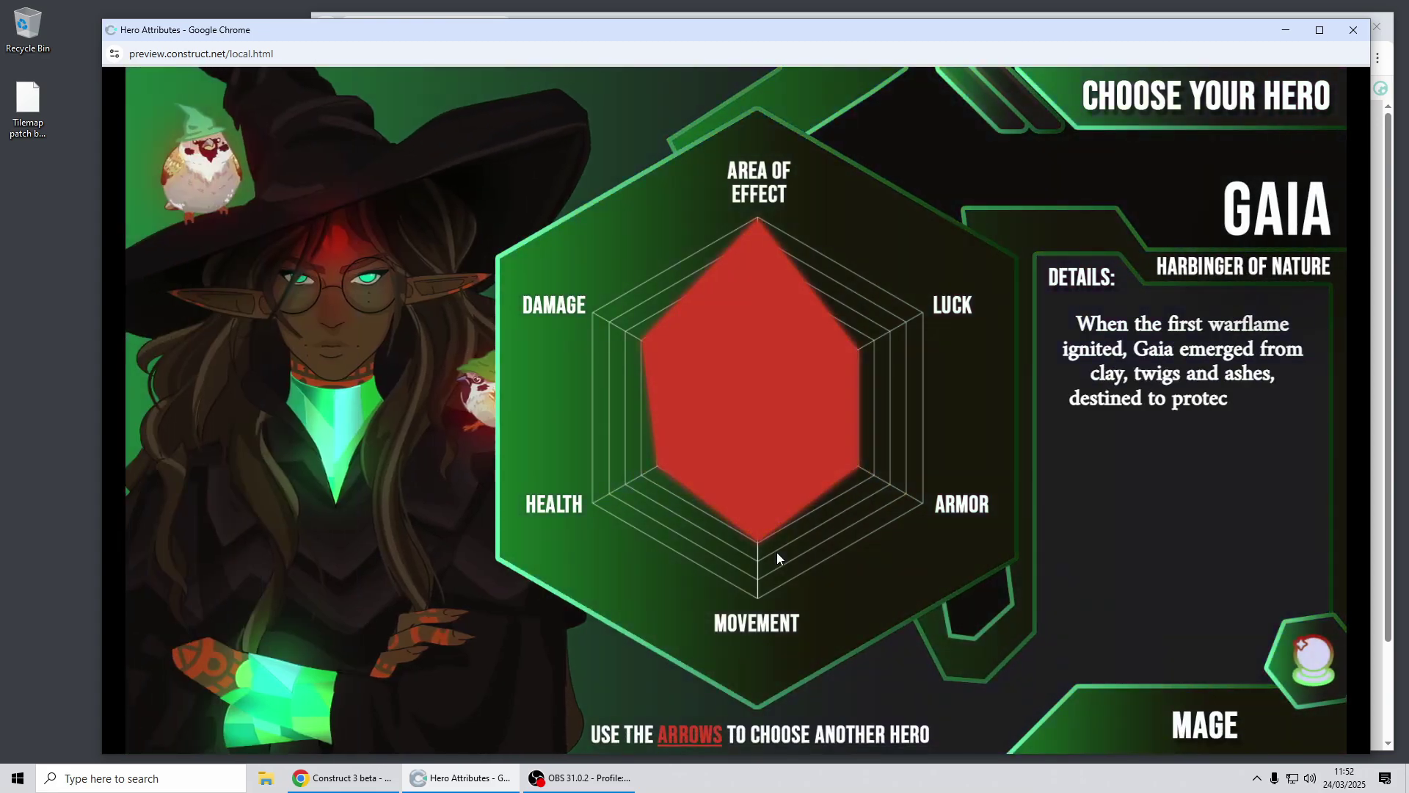
pyautogui.press('Right')
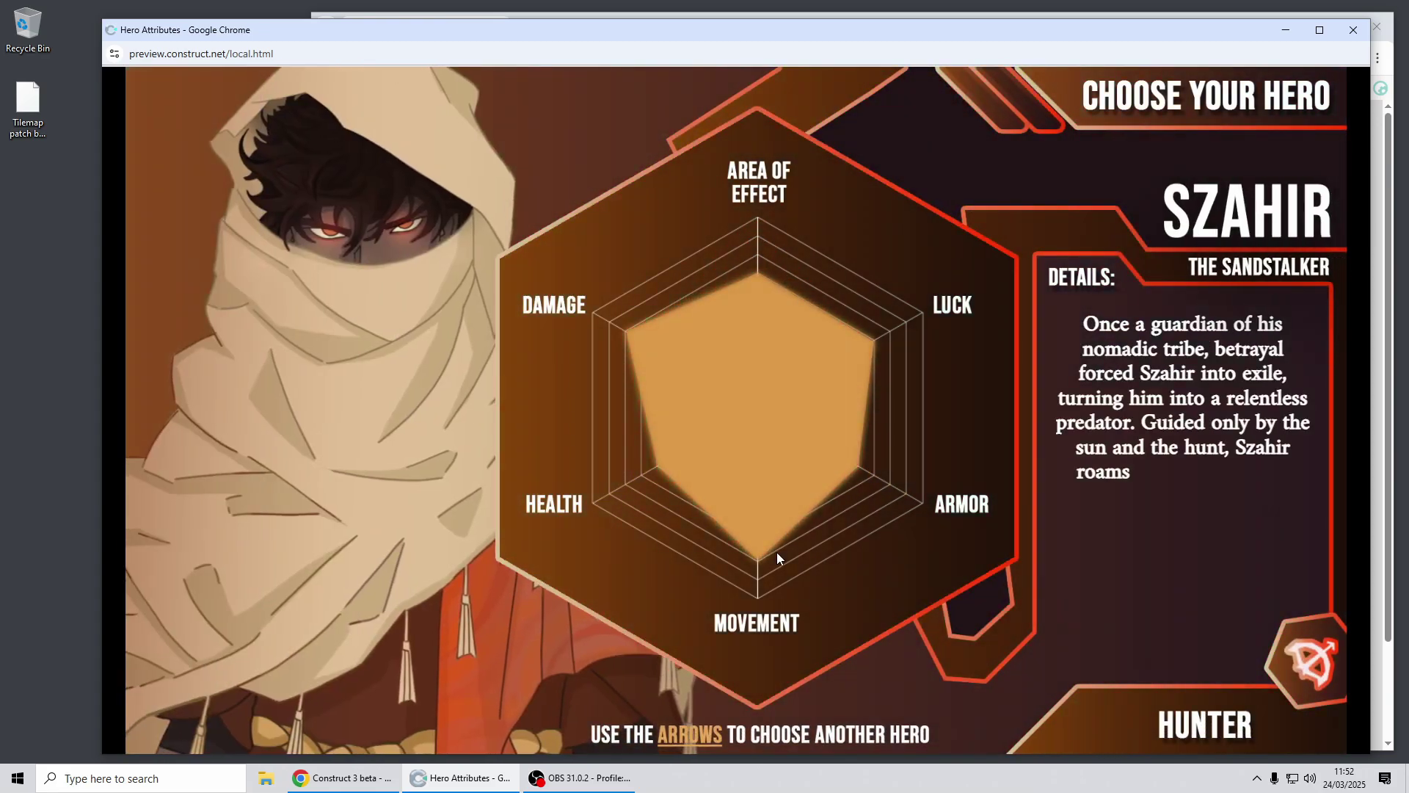
pyautogui.press('Right')
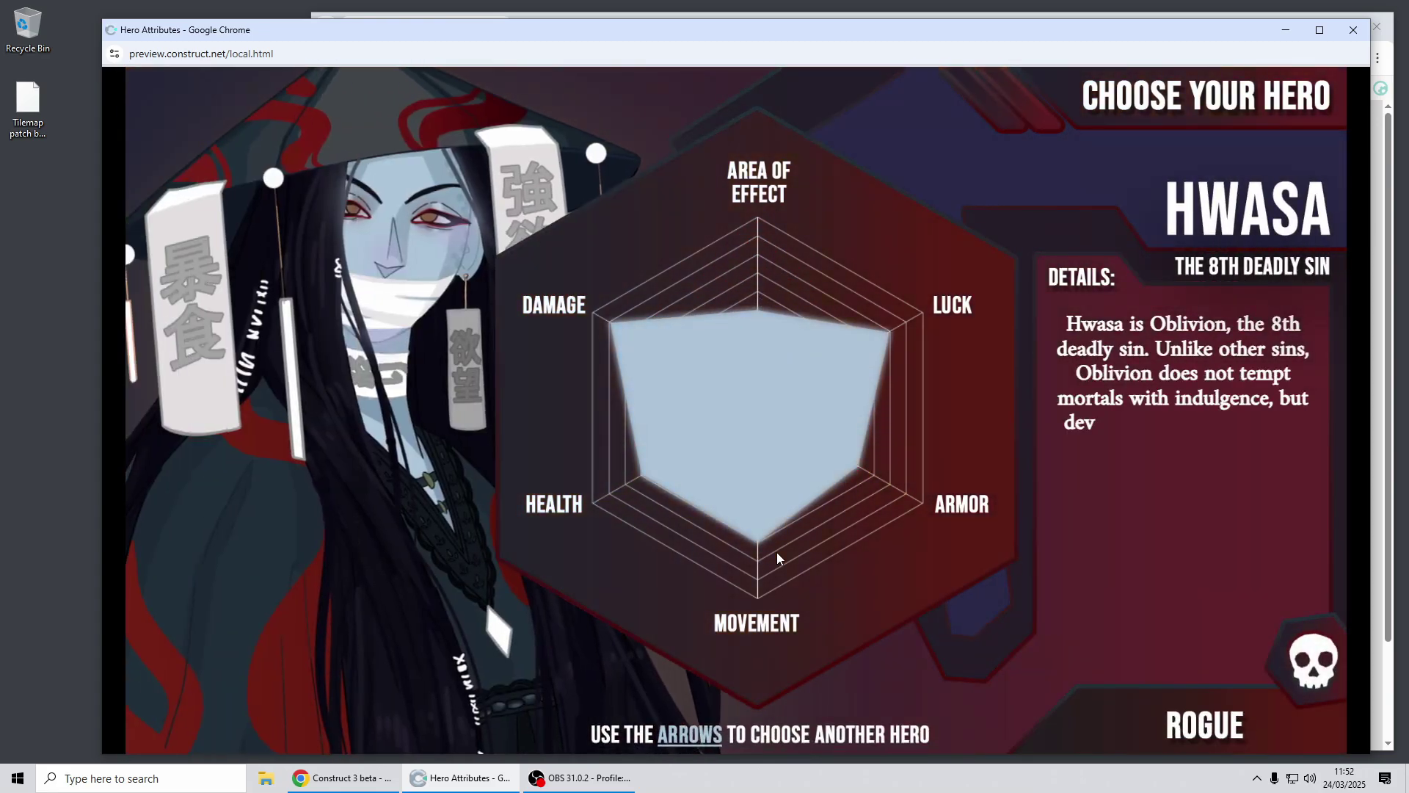
pyautogui.press('Right')
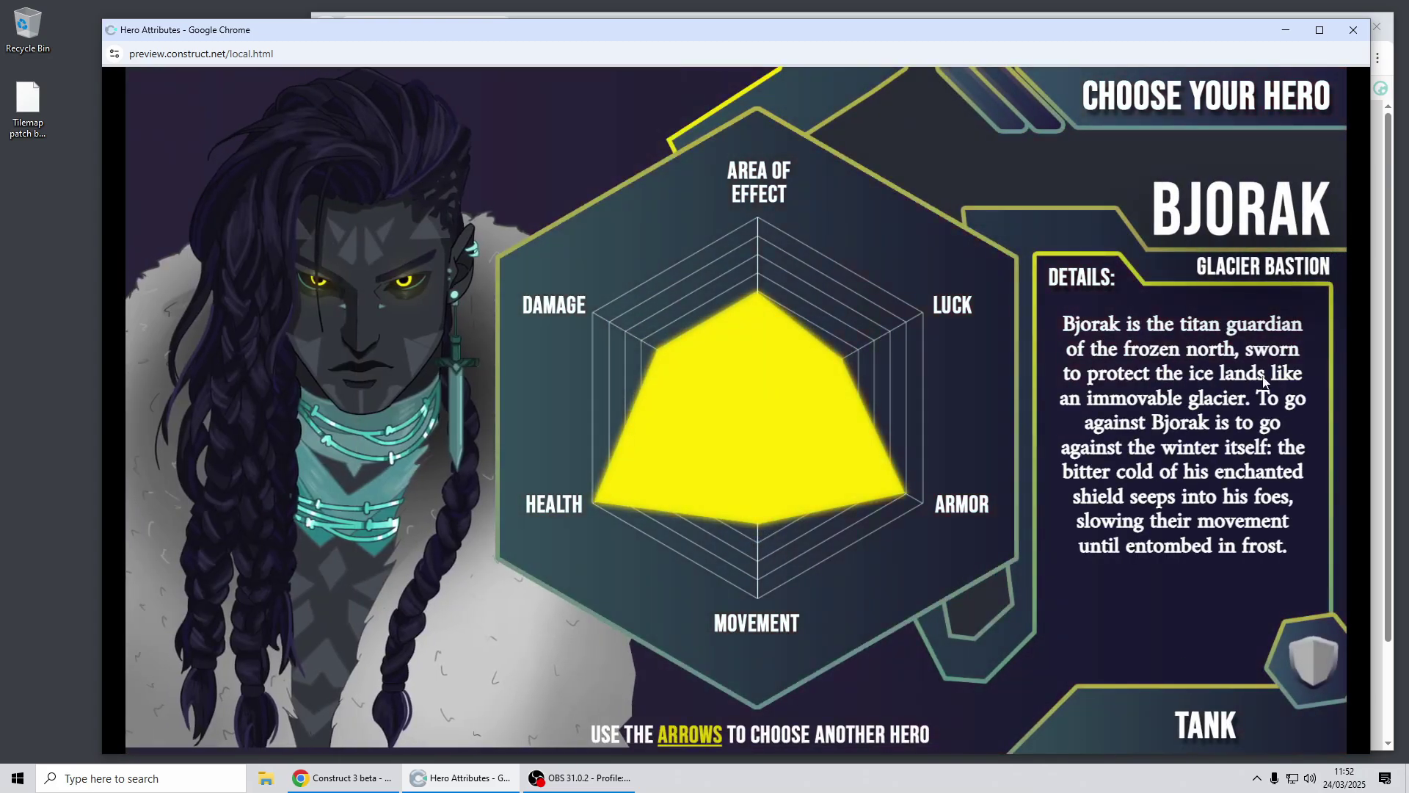
# Step: Close the Hero Attributes Chrome preview window
pyautogui.click(1353, 29)
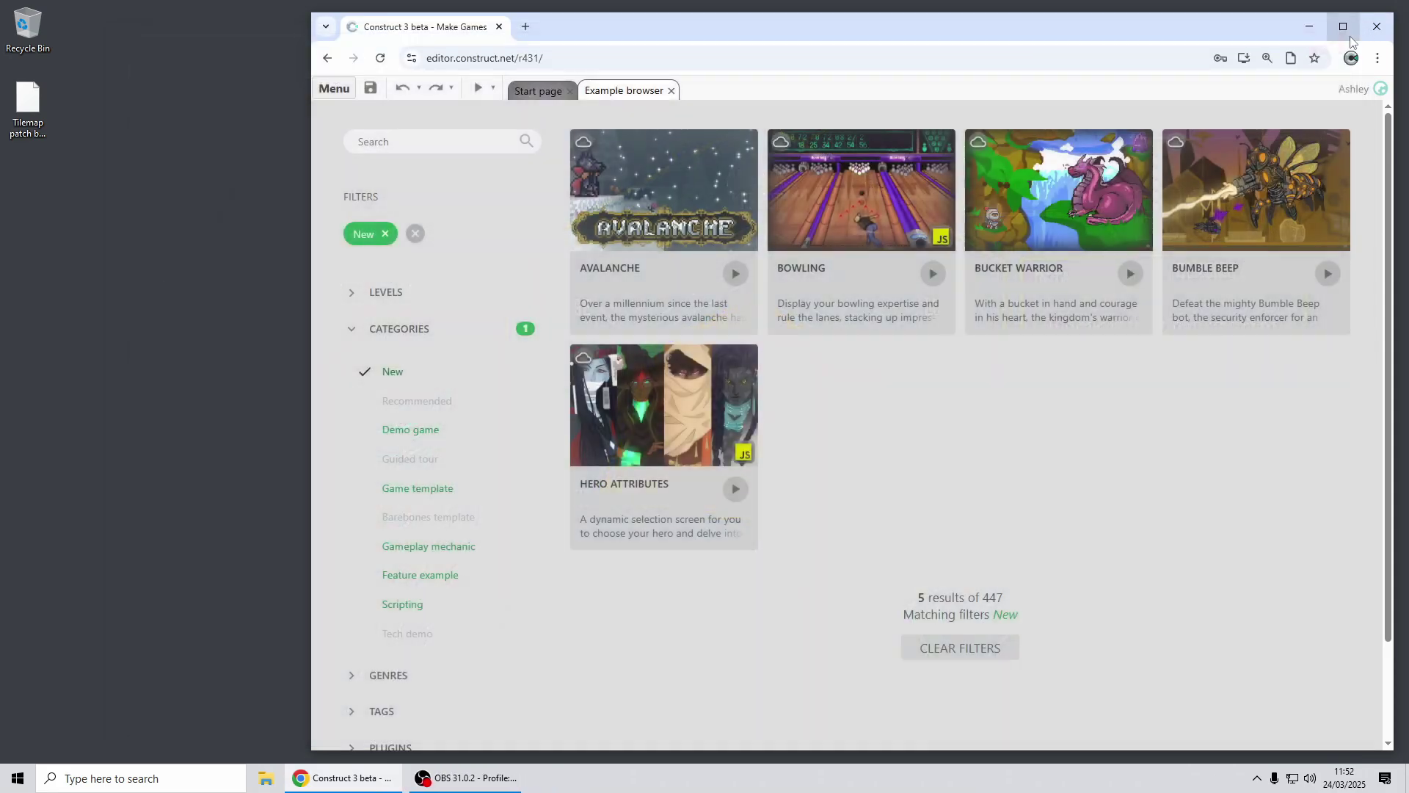